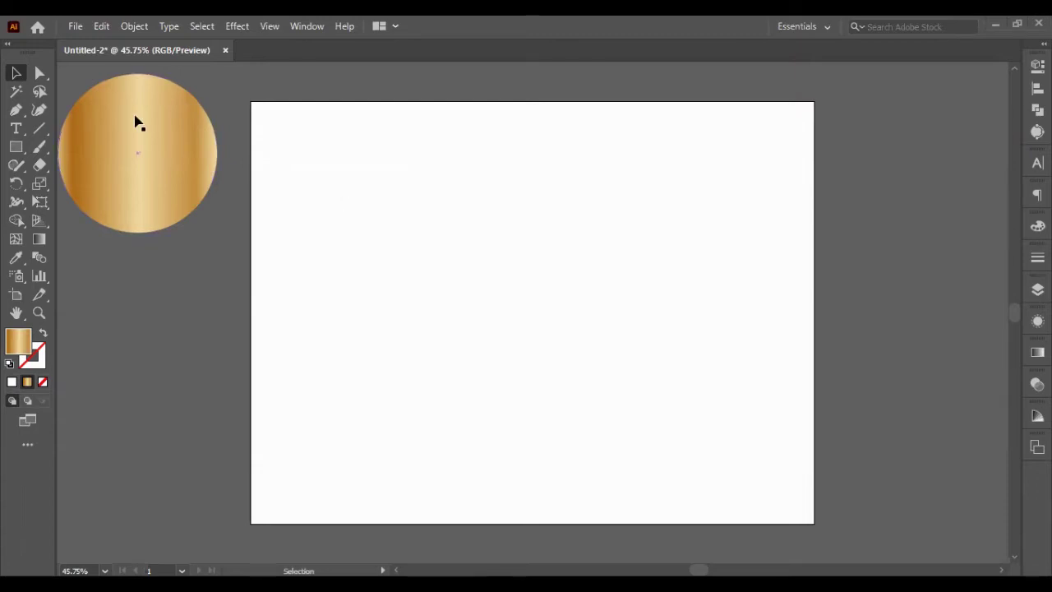
- Replace the gold circle with a gold vertical-gradient rectangle parked at the top left
left_click_drag(134, 120, 503, 297)
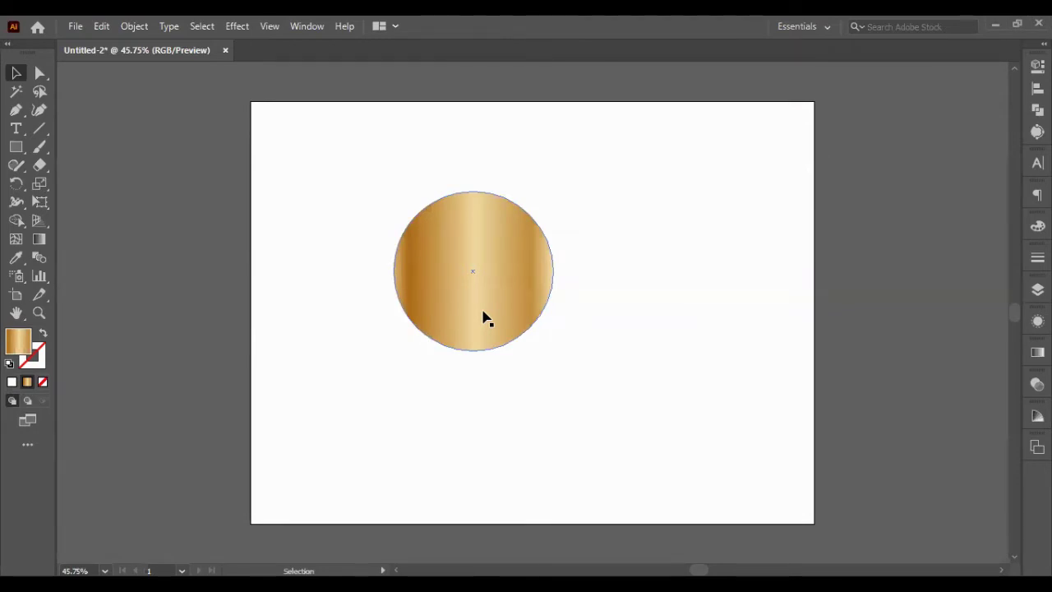
key("ctrl+z")
key("ctrl+z")
key("ctrl+z")
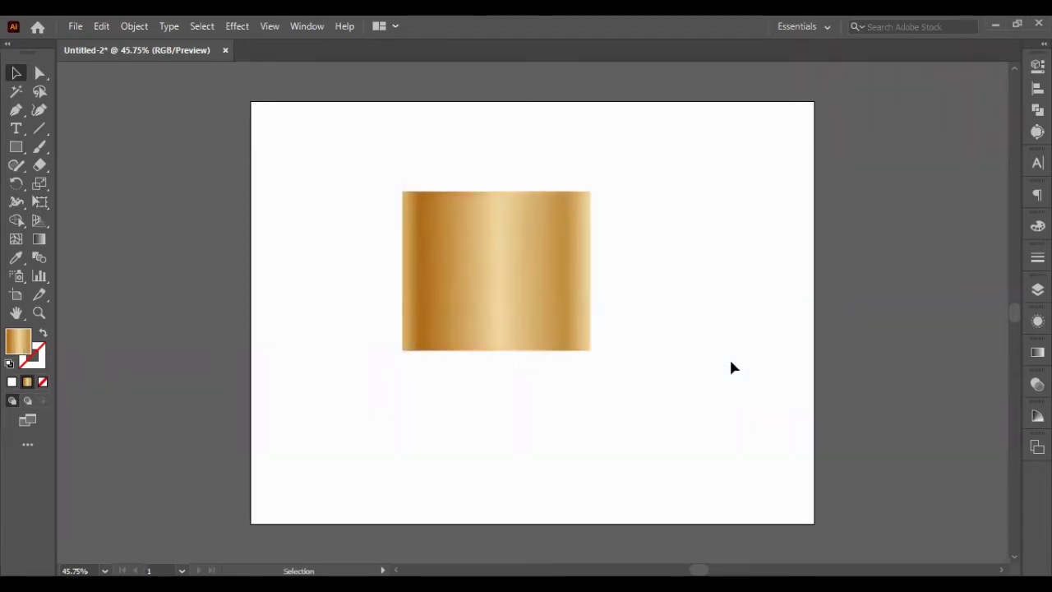
left_click_drag(574, 308, 398, 198)
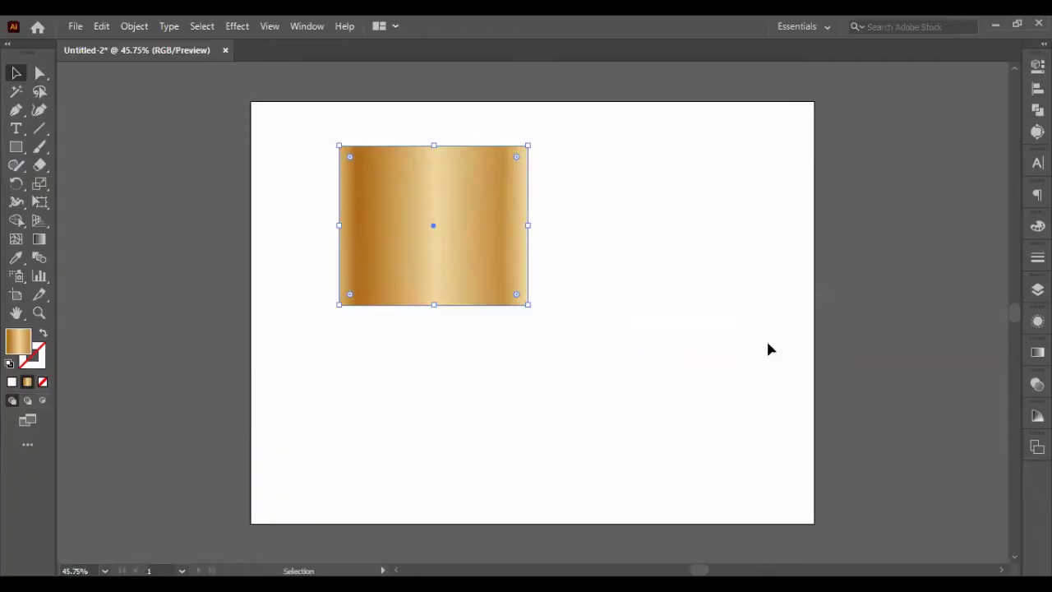
left_click_drag(477, 258, 197, 174)
- Draw a rectangle in the artboard centre and fill it with #000000 black
left_click(16, 146)
mouse_move(392, 209)
left_mouse_down()
mouse_move(503, 326)
mouse_move(652, 359)
left_mouse_up()
left_click(16, 72)
double_click(11, 354)
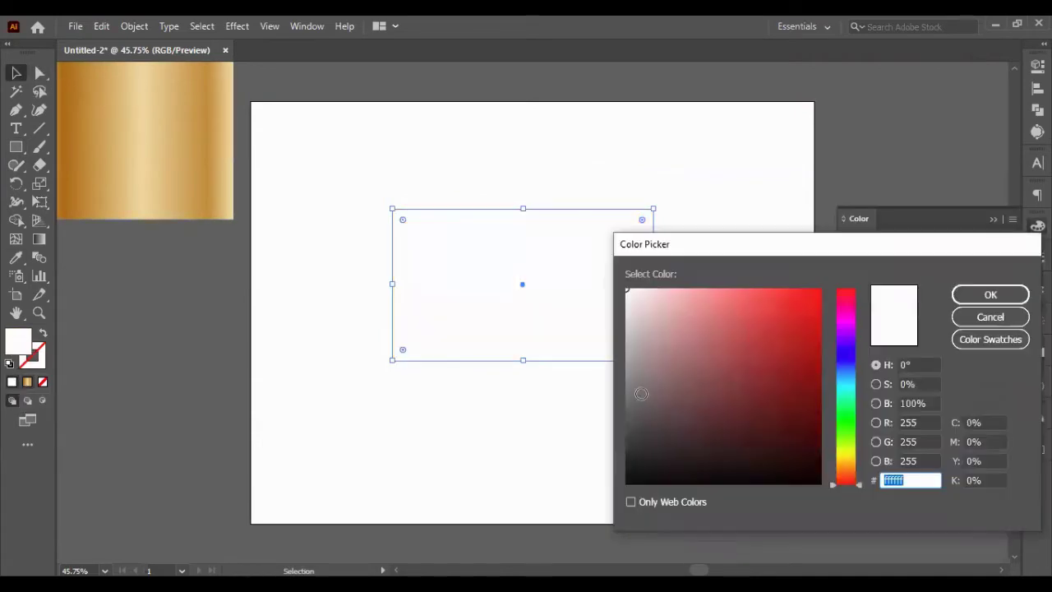
type("000000")
left_click(991, 293)
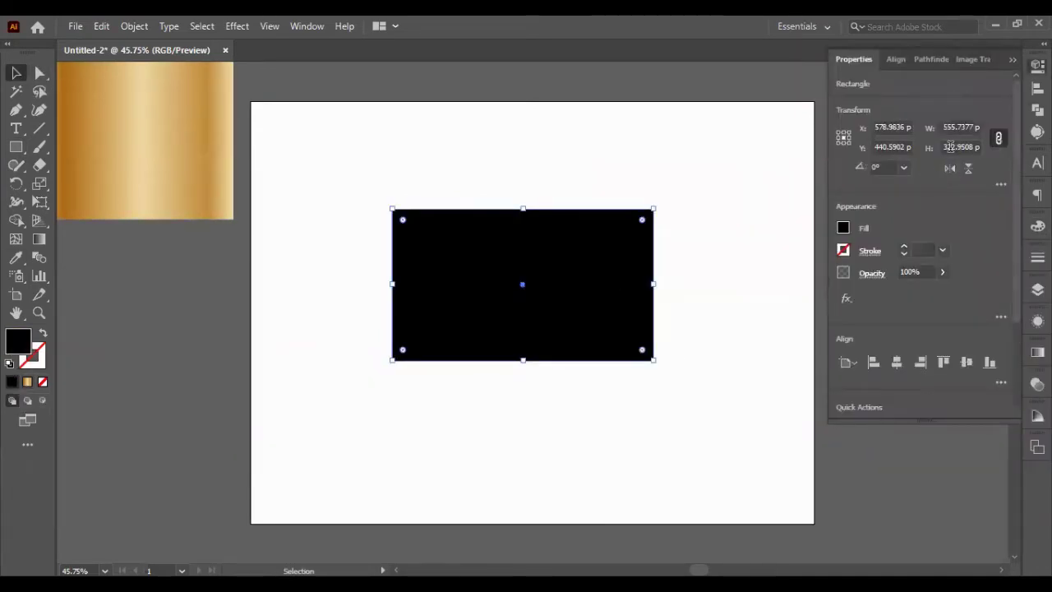
- Unlink proportions and set the black rectangle's width and height in Properties
type("320")
key("Return")
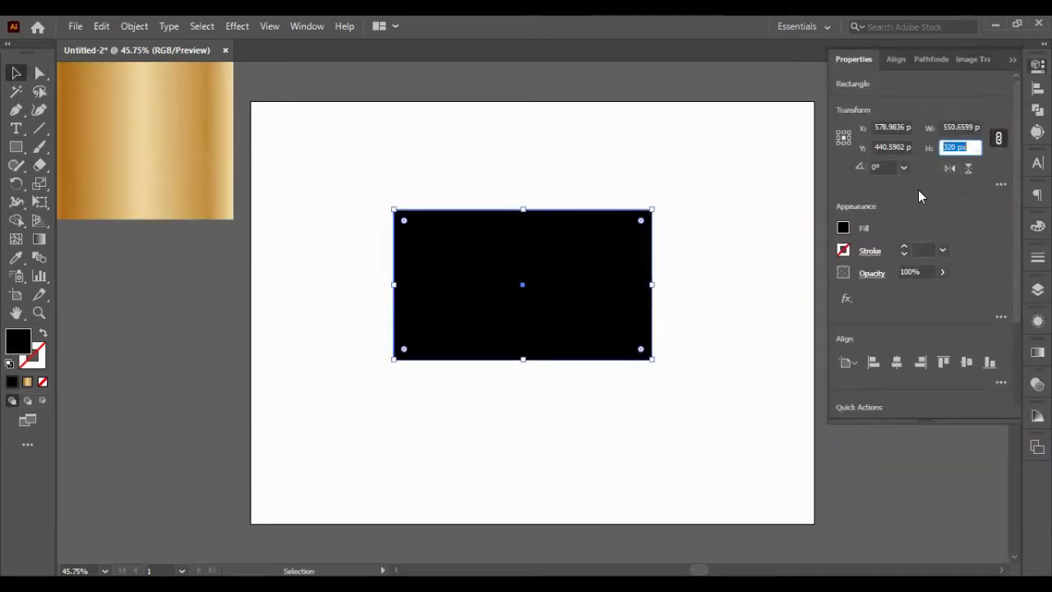
key("shift+Tab")
type("550")
key("Return")
left_click(996, 139)
key("Tab")
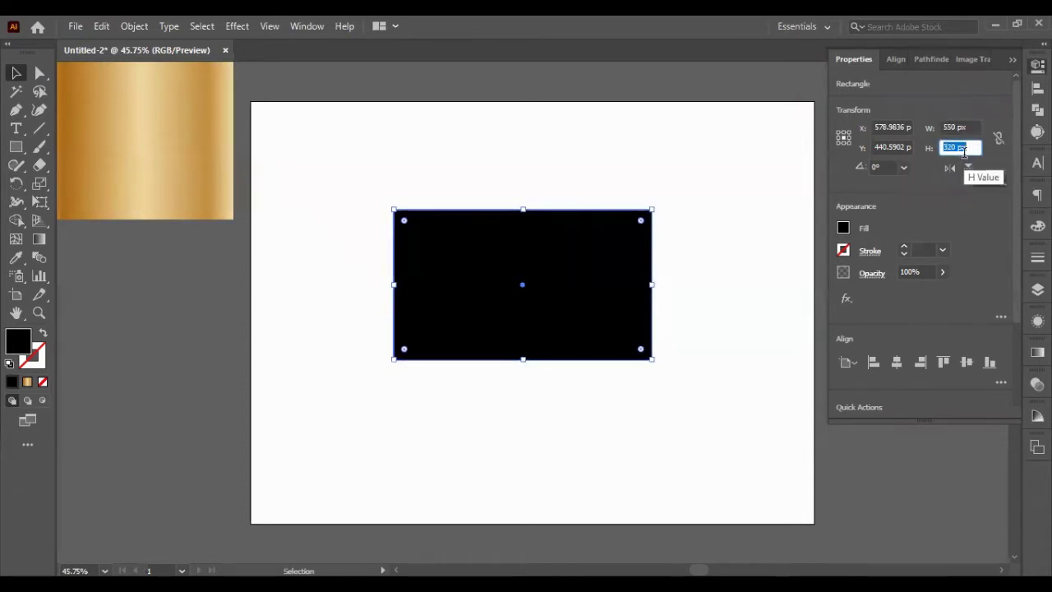
type("320")
key("shift+Tab")
type("540")
key("Return")
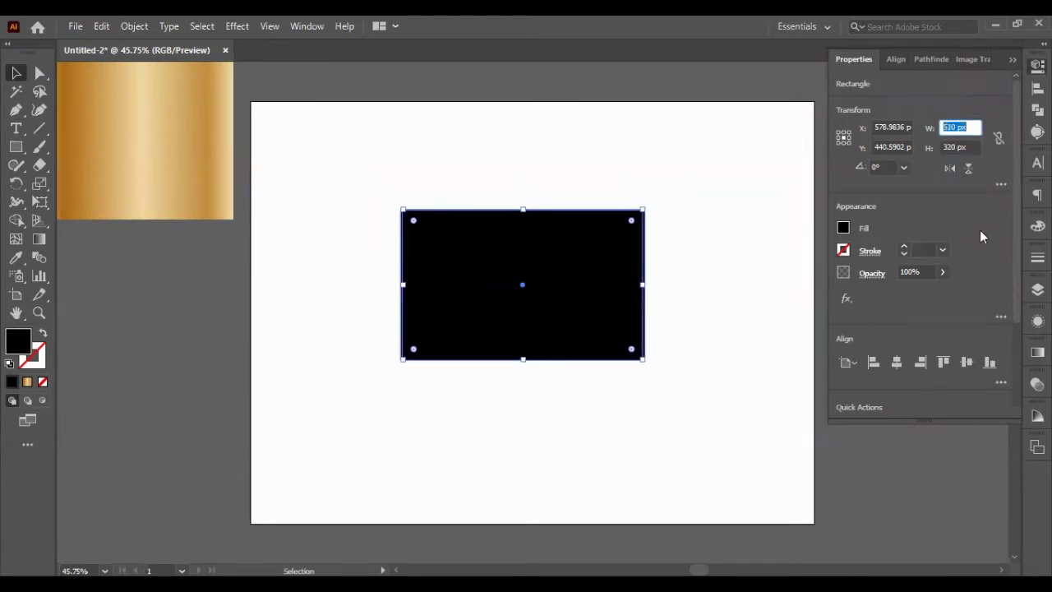
key("Tab")
- Round the black rectangle's corners to about 29.5 px with the corner widget
left_click(765, 202)
left_click(618, 271)
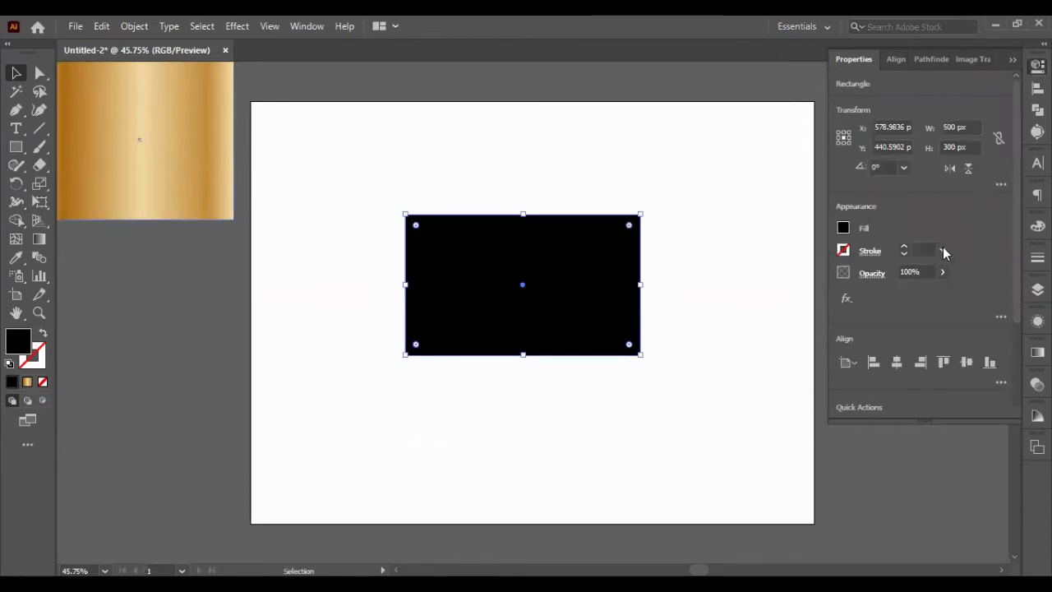
left_click(1012, 59)
left_click_drag(630, 224, 625, 231)
left_click(712, 271)
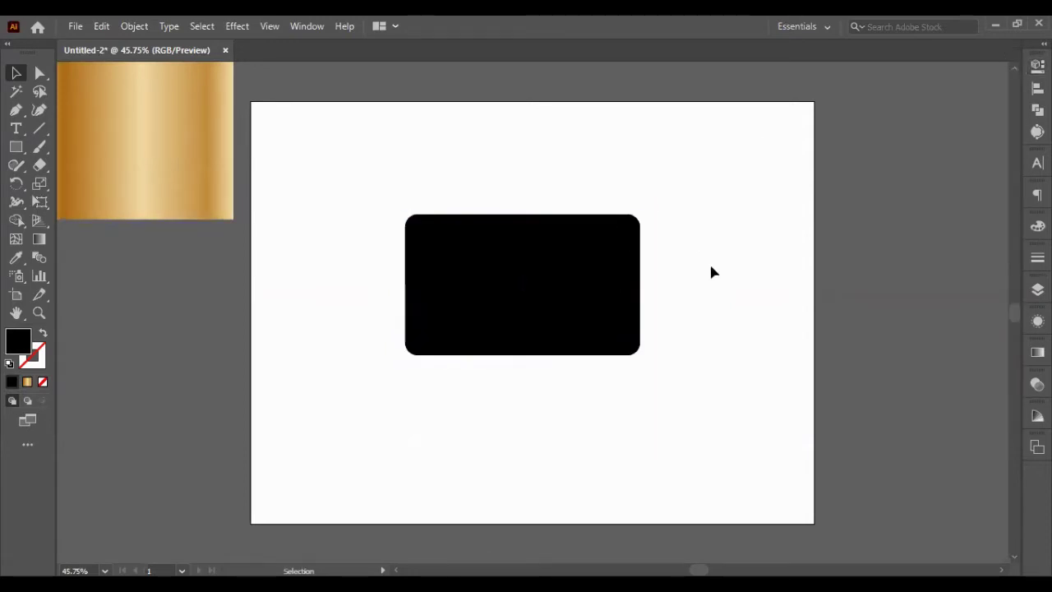
- Reposition the black card and Alt-drag a duplicate beside the artboard
left_click_drag(536, 274, 854, 435)
left_click(689, 487)
scroll(649, 304, "up", 1)
scroll(625, 312, "down", 2)
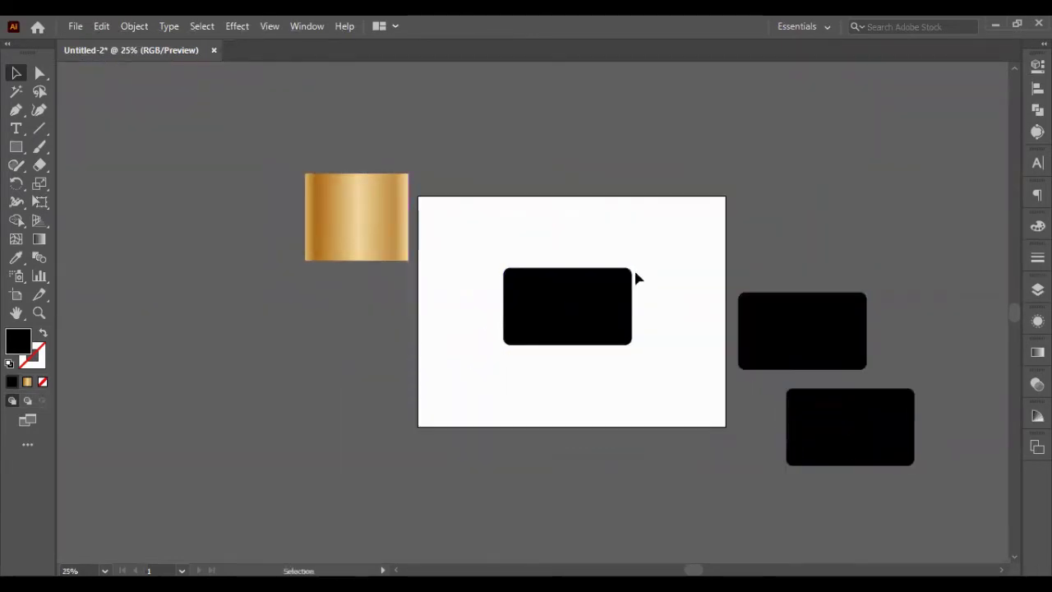
scroll(634, 268, "up", 2)
left_click_drag(446, 362, 399, 352)
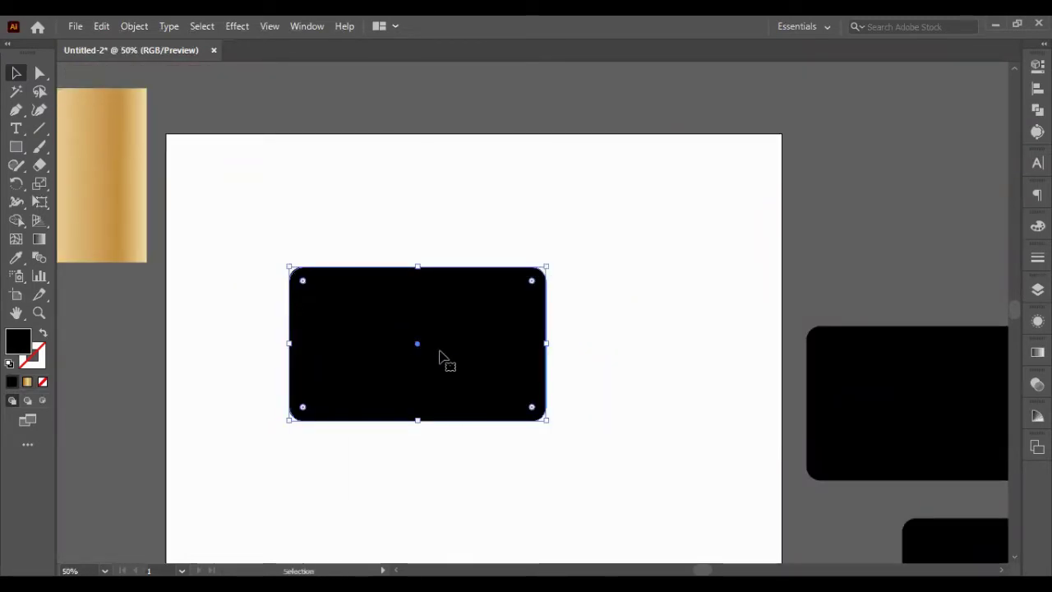
left_click_drag(440, 358, 476, 293)
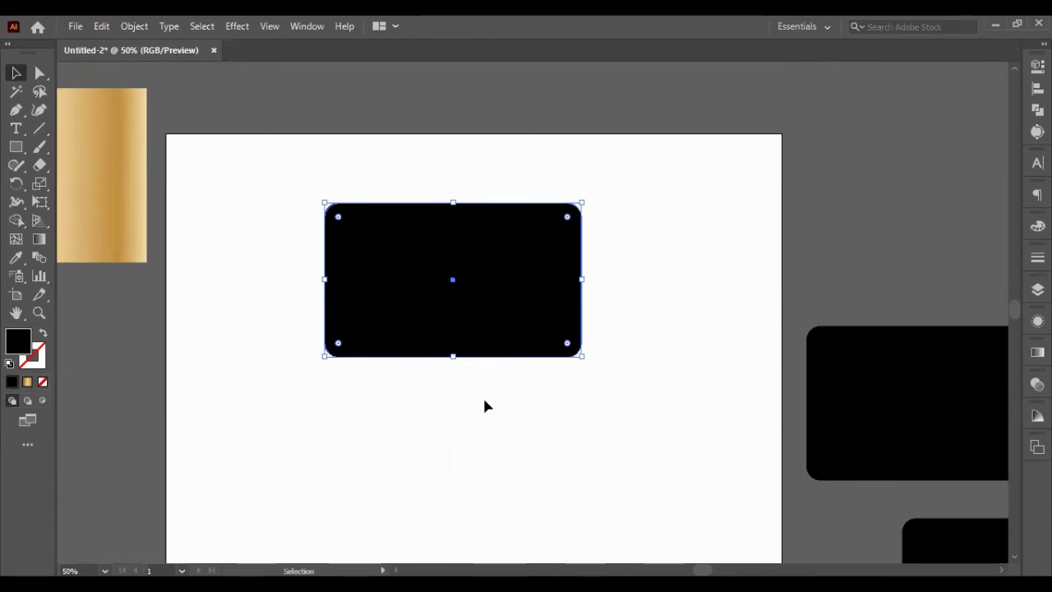
- Paste the chip graphic beside the card and delete its white backing rectangle
key("ctrl+v")
left_click_drag(608, 329, 822, 321)
left_click(134, 25)
left_click(378, 394)
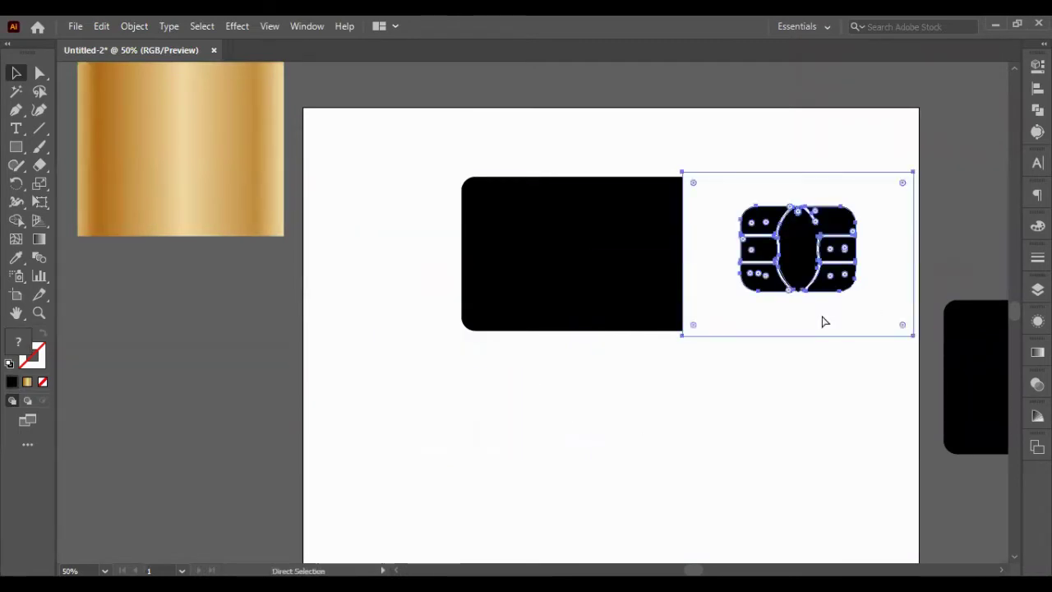
key("Delete")
- Give the chip the sampled gold vertical gradient and move it onto the card, keeping a spare copy
left_click(760, 238)
key("i")
left_click(184, 150)
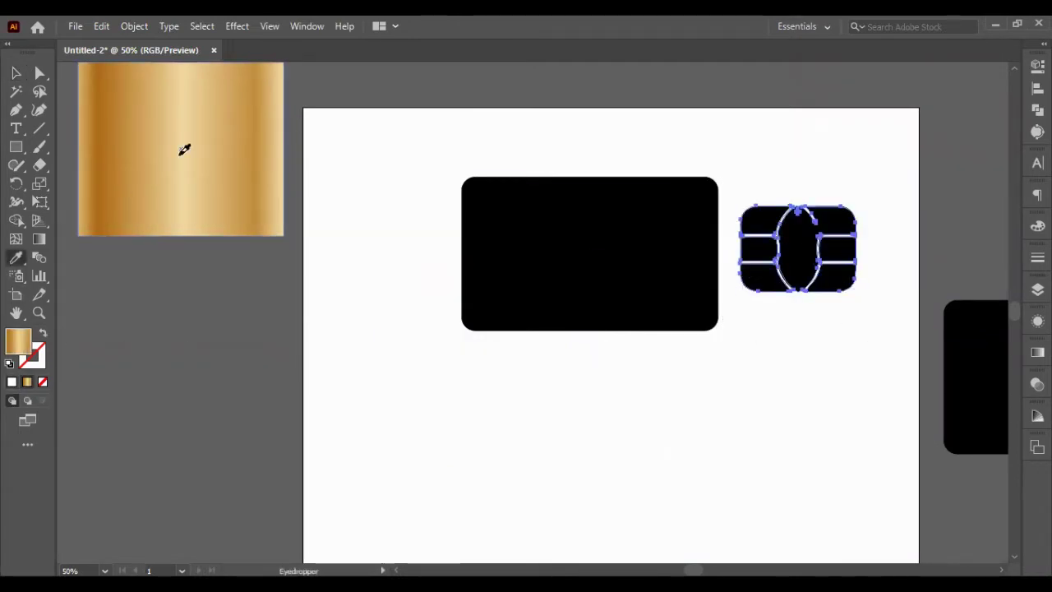
key("g")
left_click_drag(797, 197, 797, 316)
key("v")
left_click(865, 316)
left_click(836, 271)
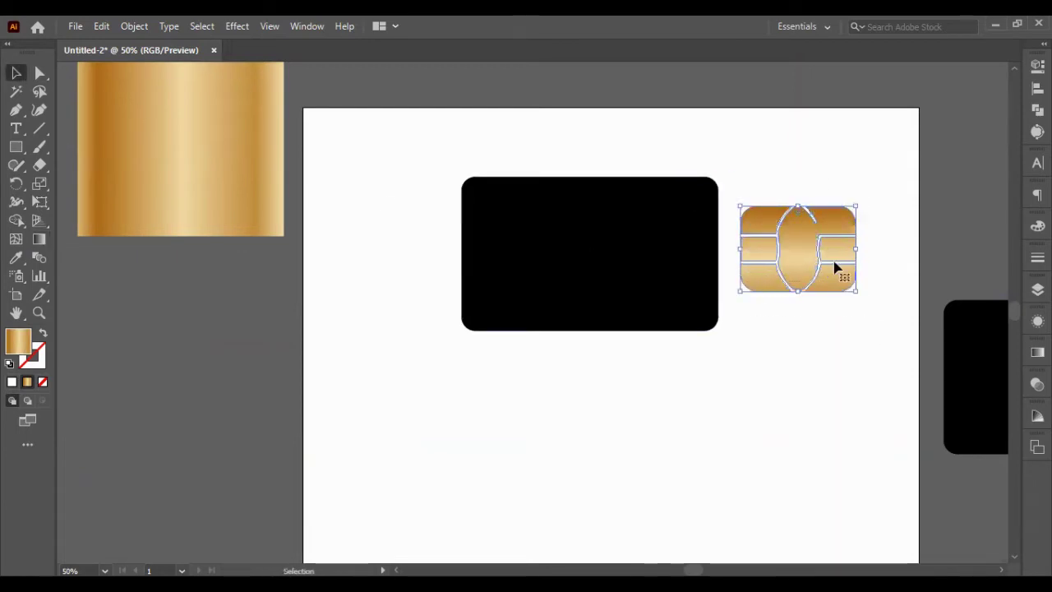
left_click_drag(836, 271, 91, 331)
left_click_drag(580, 291, 562, 274)
- Set the chip width to 70 px, fit it on the card's left, and place placeholder text
left_click(1037, 66)
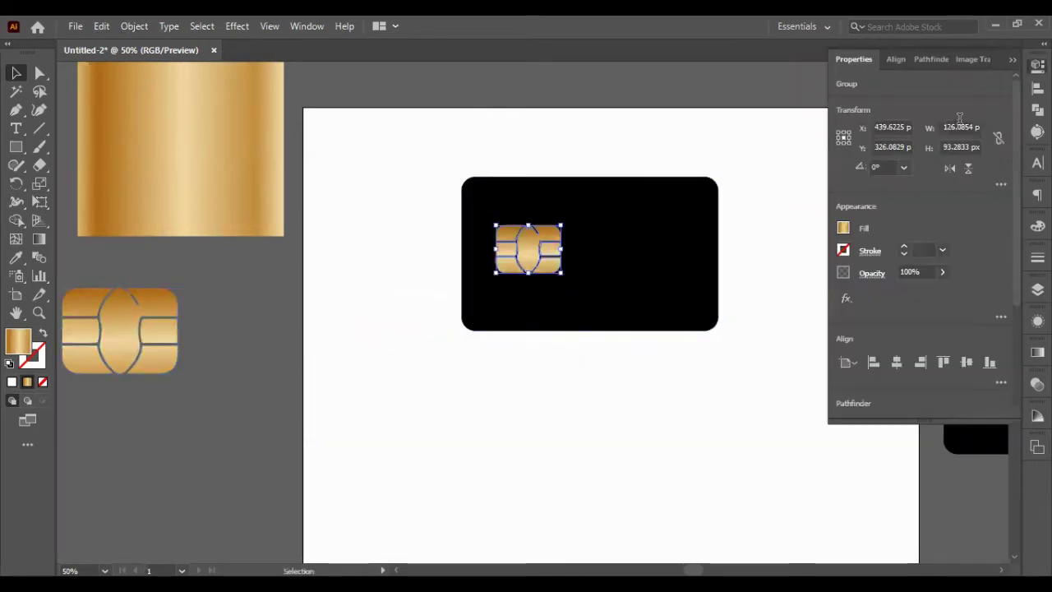
left_click(957, 127)
type("70")
key("Return")
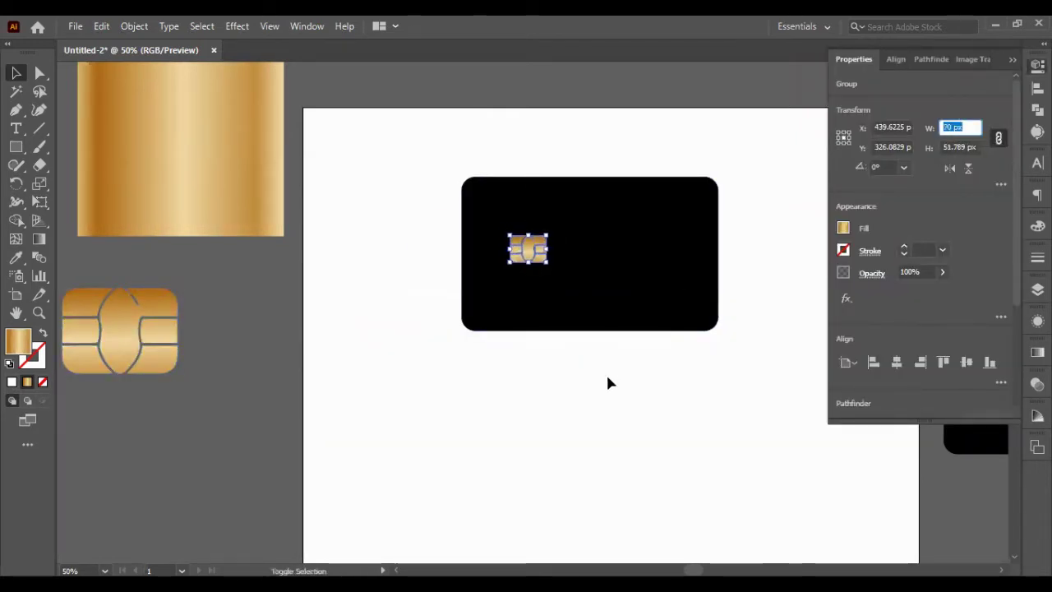
left_click(657, 321, "shift")
left_click(773, 378)
mouse_move(527, 249)
left_mouse_down()
mouse_move(499, 252)
mouse_move(523, 254)
left_mouse_up()
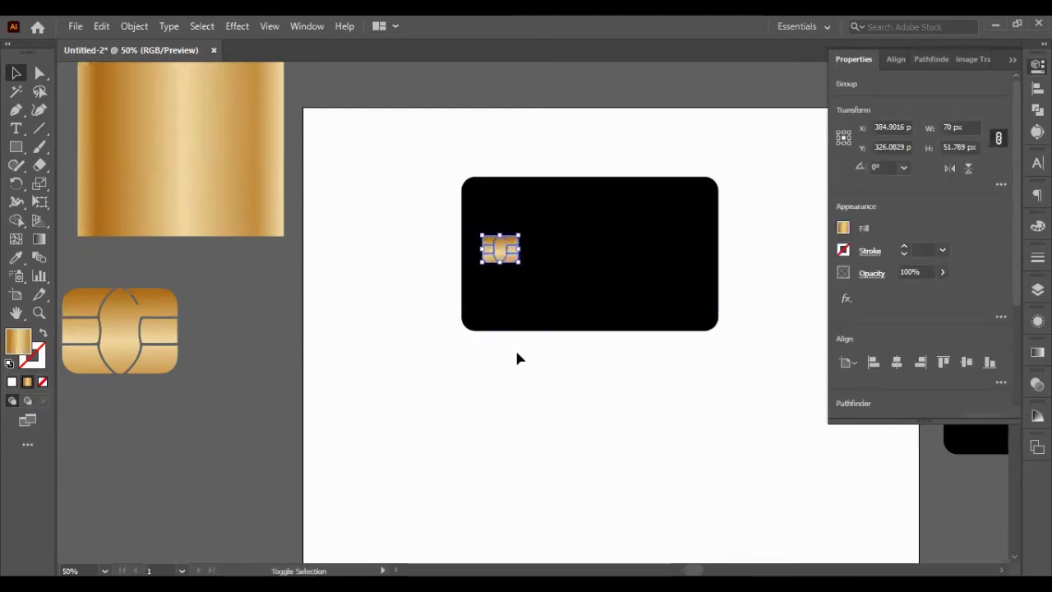
left_click(515, 348)
left_click(15, 129)
left_click(377, 214)
- Type 'Sterling' in Agency FB at 60 pt
left_click(904, 362)
type("agency fb")
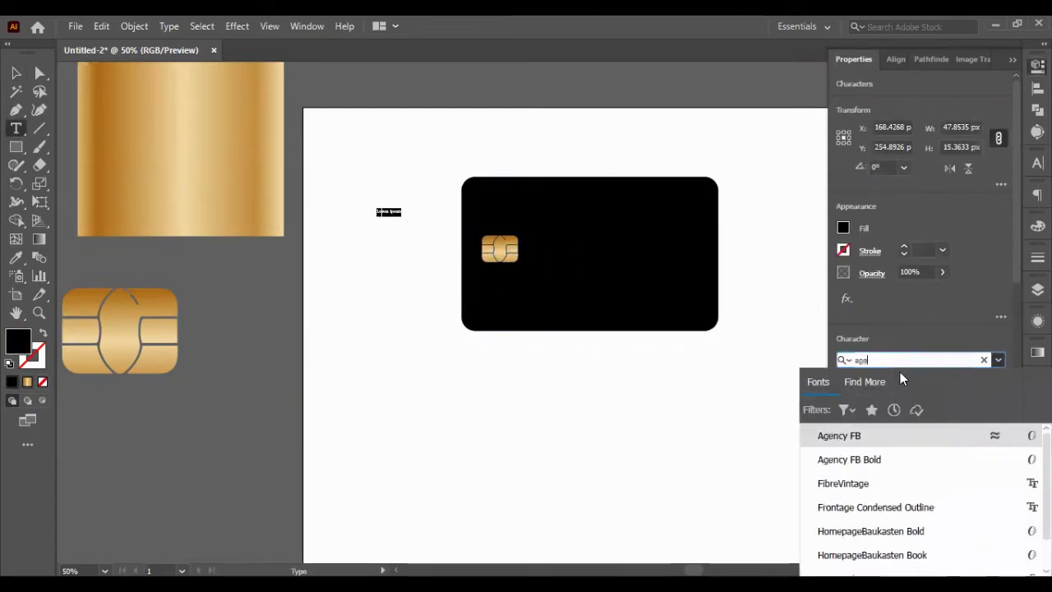
key("Return")
key("Tab")
key("Tab")
type("60")
key("Return")
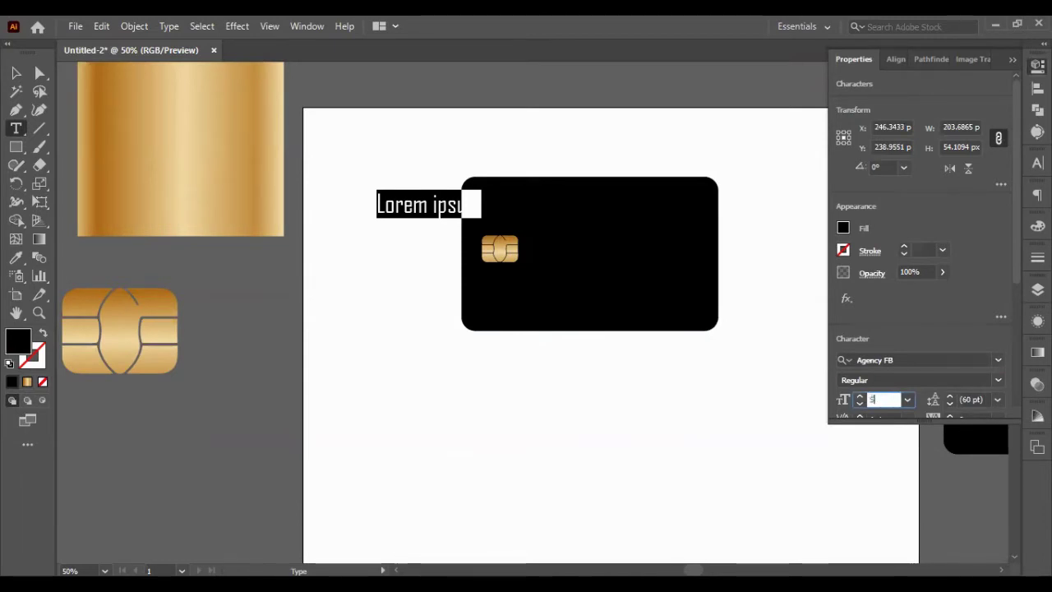
type("Sterling")
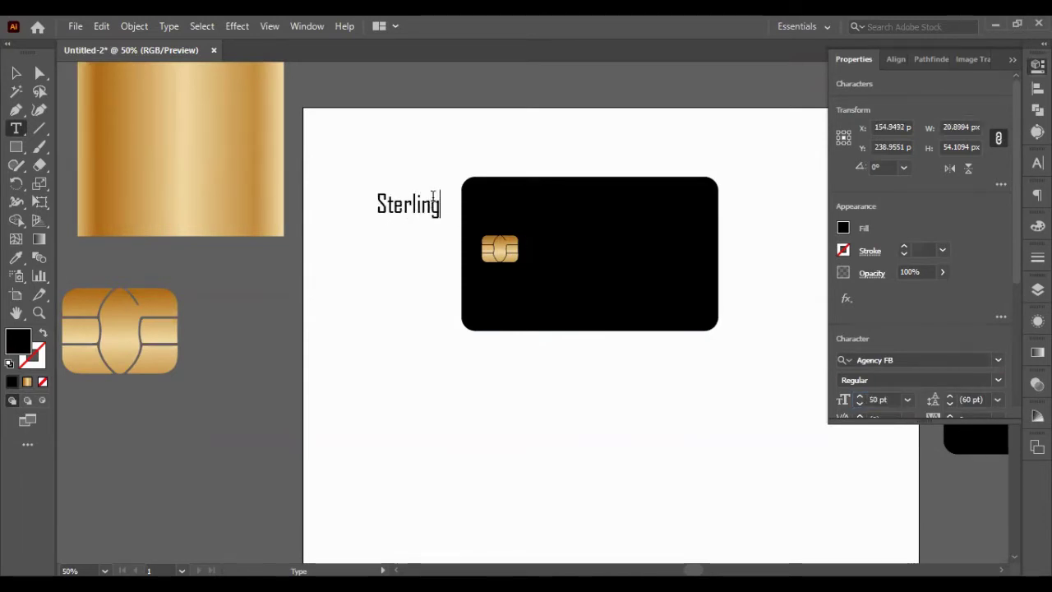
key("Escape")
- Move the Sterling text to the card's upper left, size it 40 pt and fill it white
left_click_drag(427, 210, 536, 211)
left_click(878, 399)
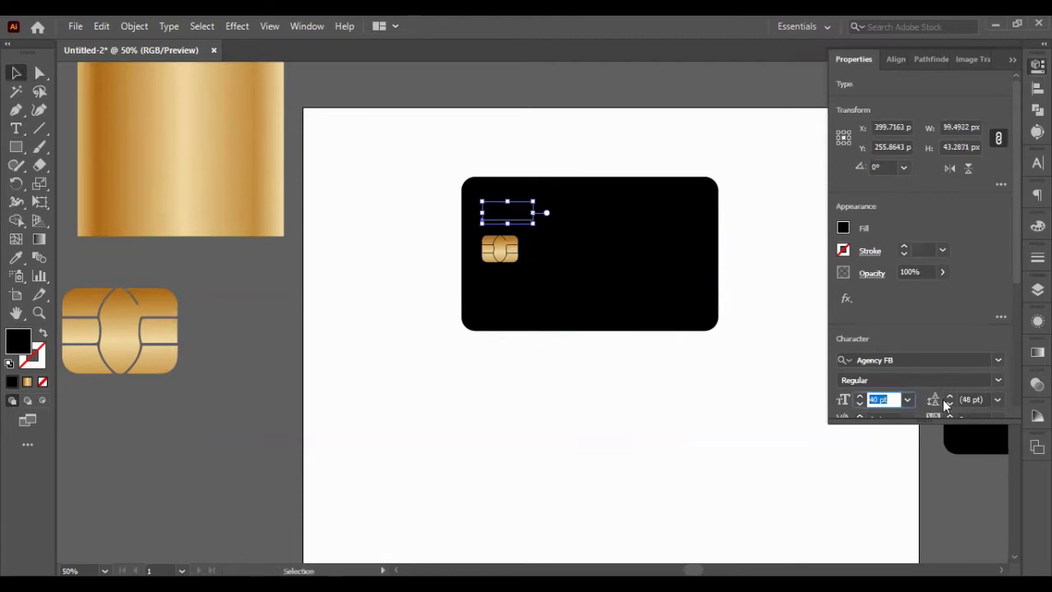
left_click_drag(495, 131, 555, 231)
left_click(844, 227)
left_click(694, 282)
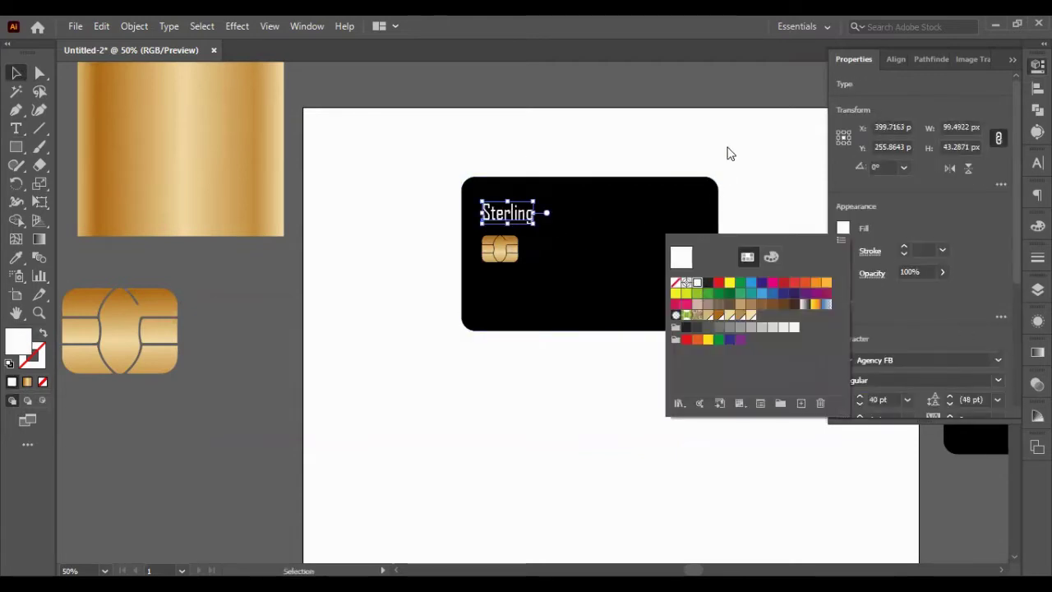
left_click(728, 156)
- Retype the text in capitals as 'STERLING'
left_click(538, 215)
double_click(501, 222)
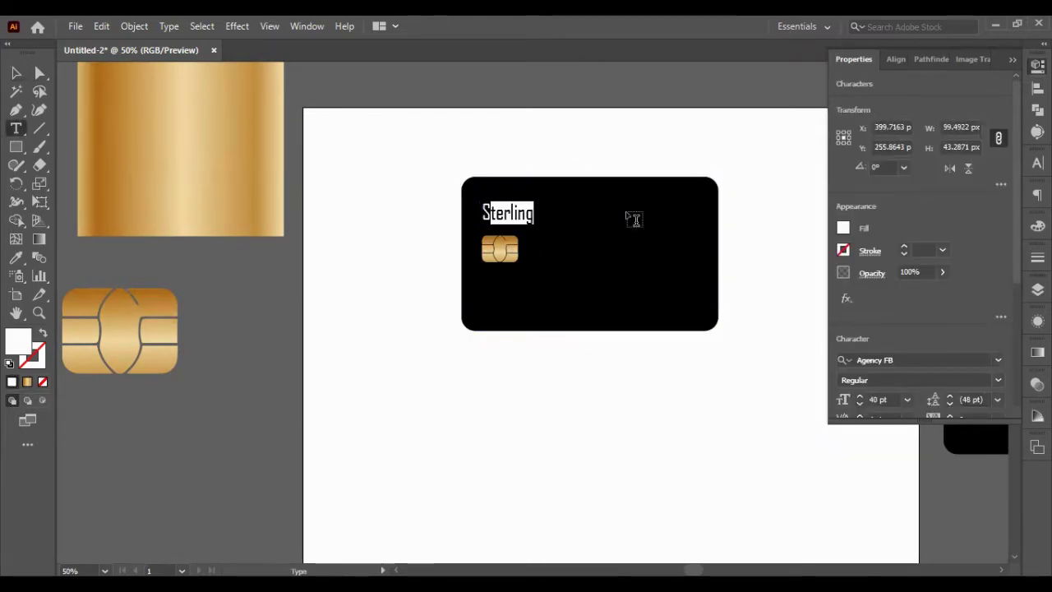
type("STERLING")
key("Escape")
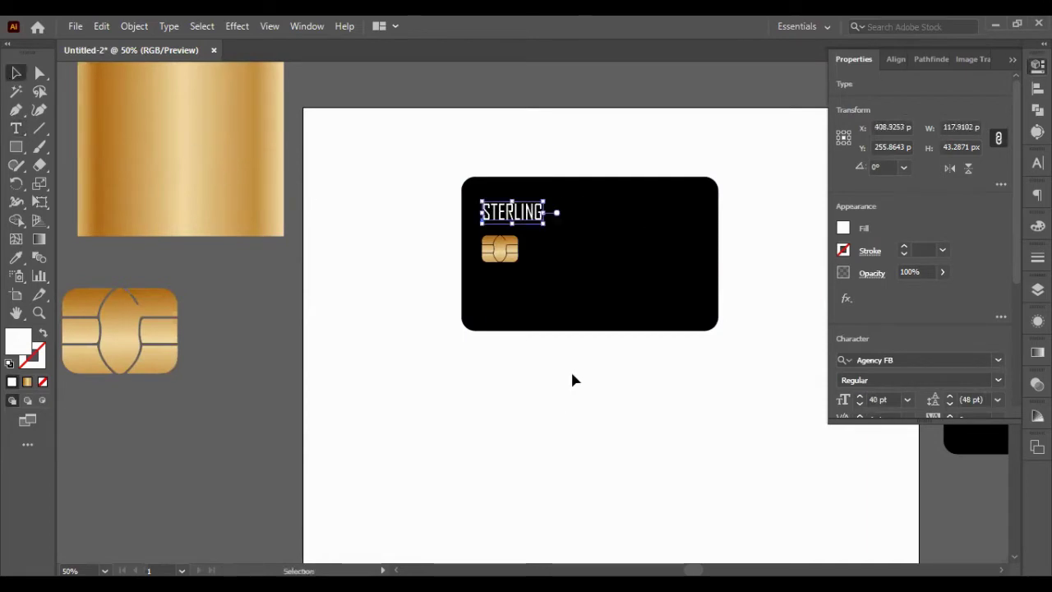
left_click(772, 369)
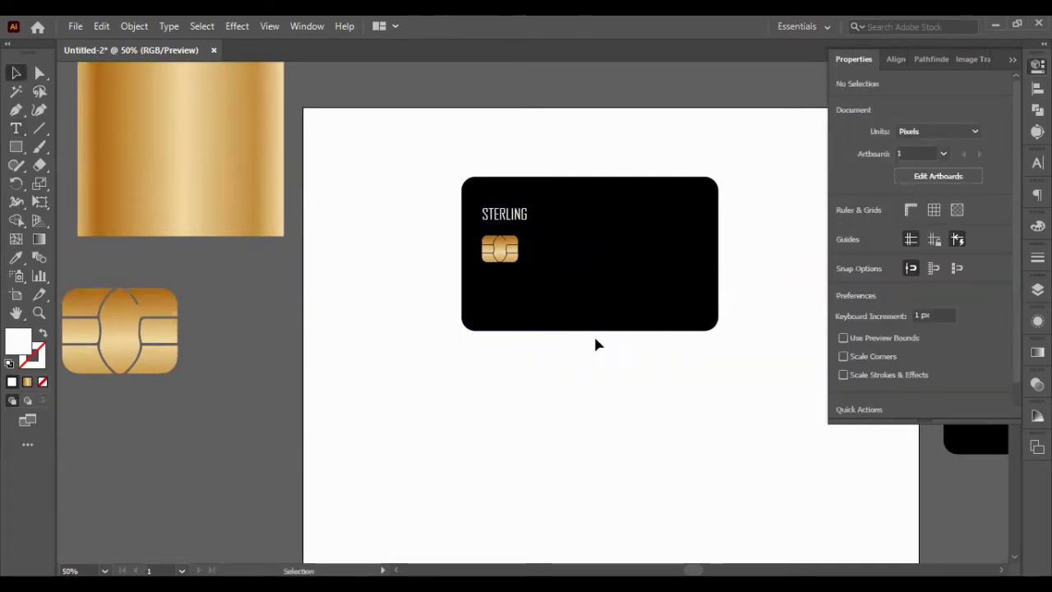
scroll(625, 156, "right", 5)
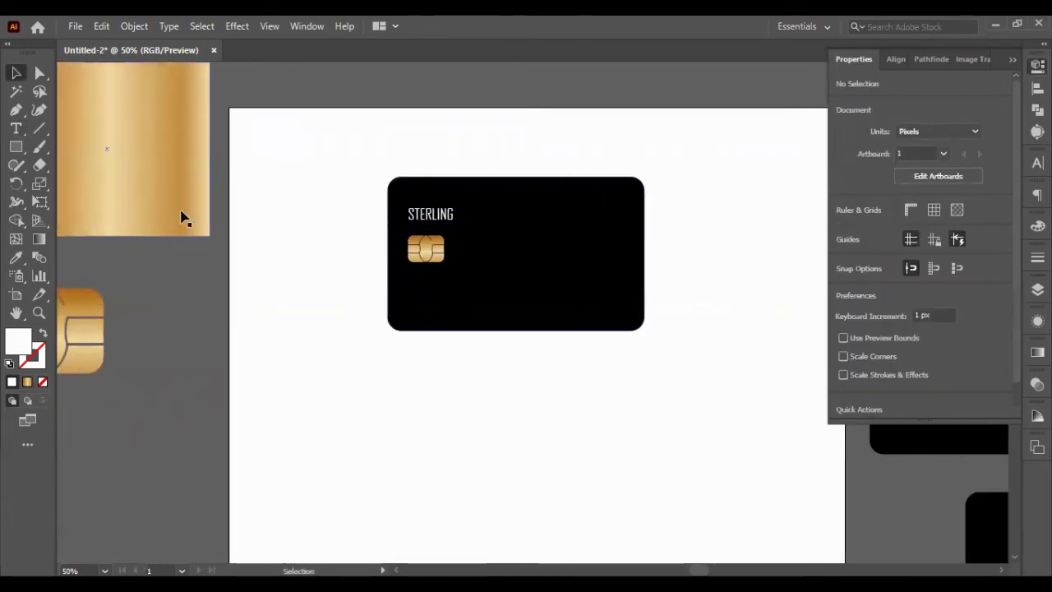
- Start a pen path at the card's bottom edge and try moving STERLING below the chip, then undo
left_click(16, 110)
left_click_drag(543, 329, 538, 270)
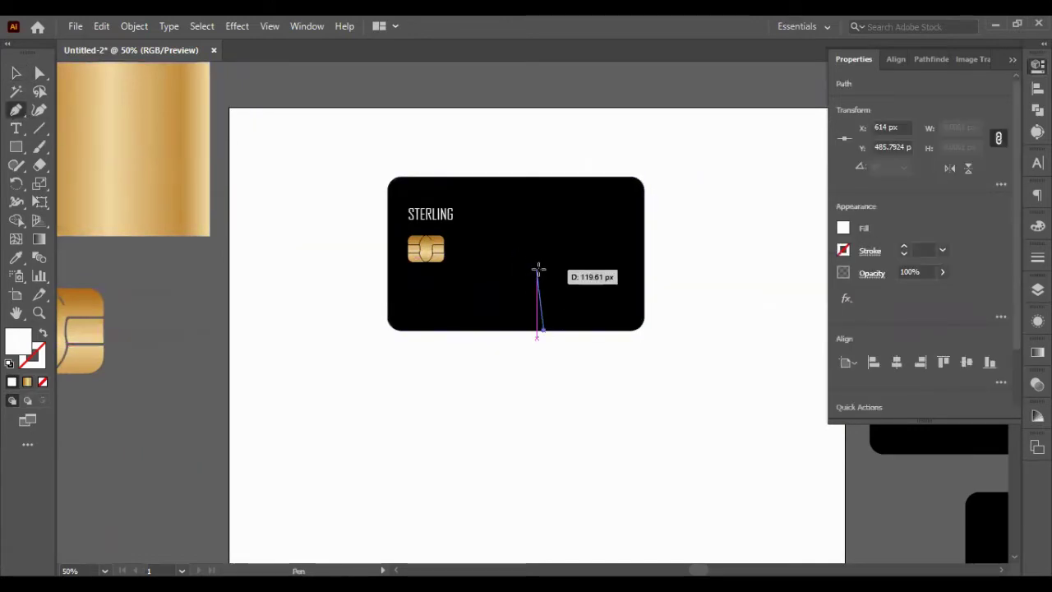
key("v")
left_click_drag(427, 215, 427, 289)
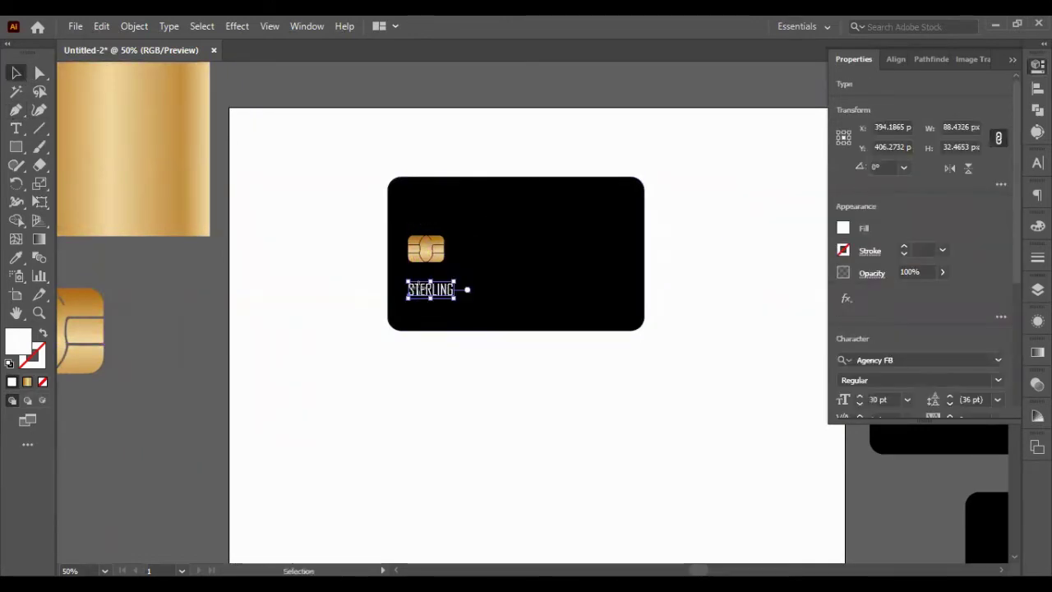
key("ctrl+z")
left_click_drag(428, 216, 428, 287)
double_click(430, 285)
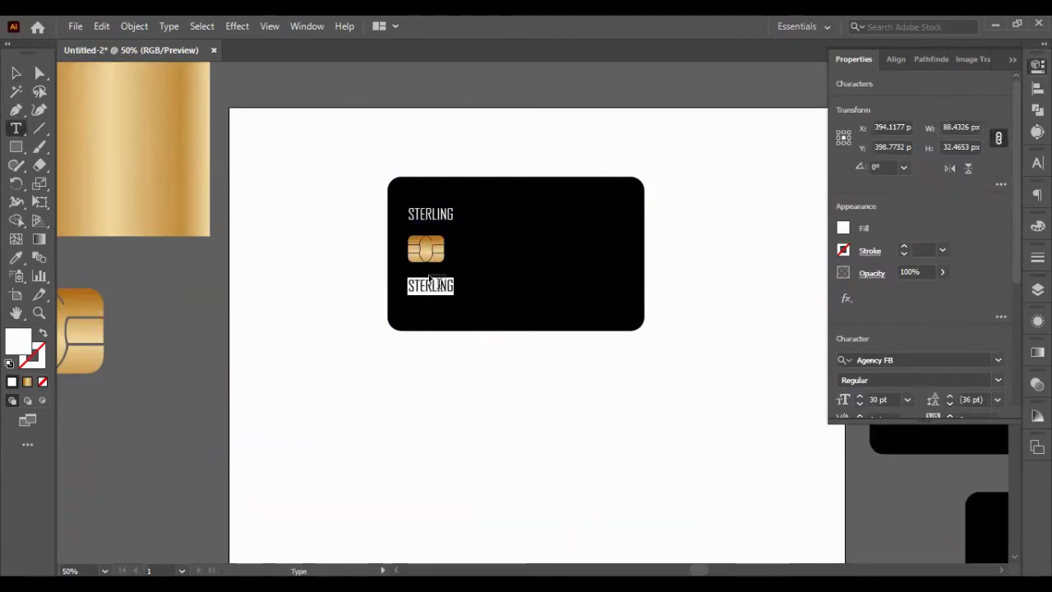
type("0000 0000")
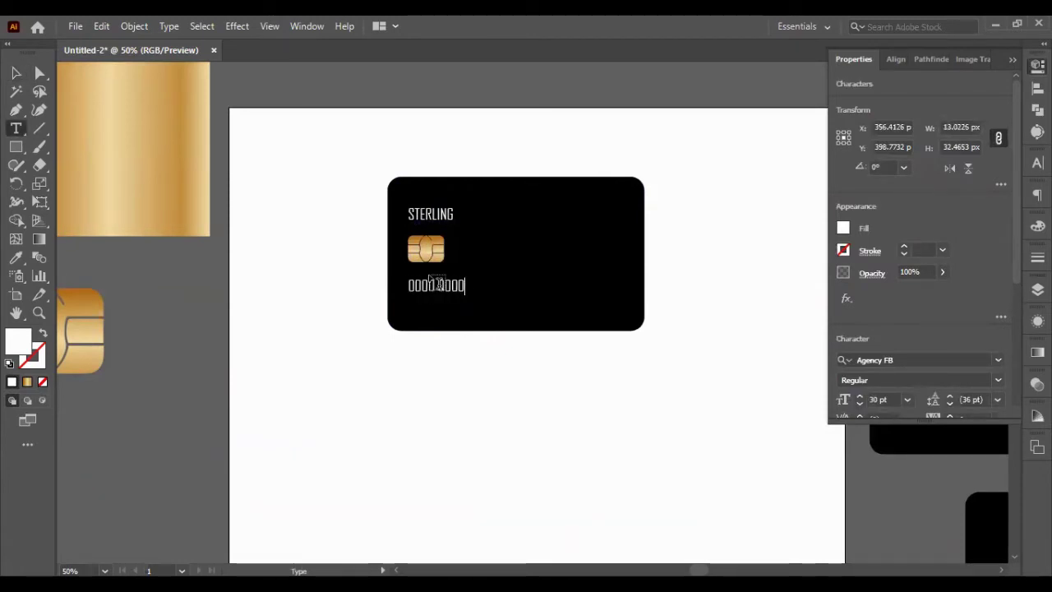
type(" 0000 0000")
key("Escape")
left_click(435, 380)
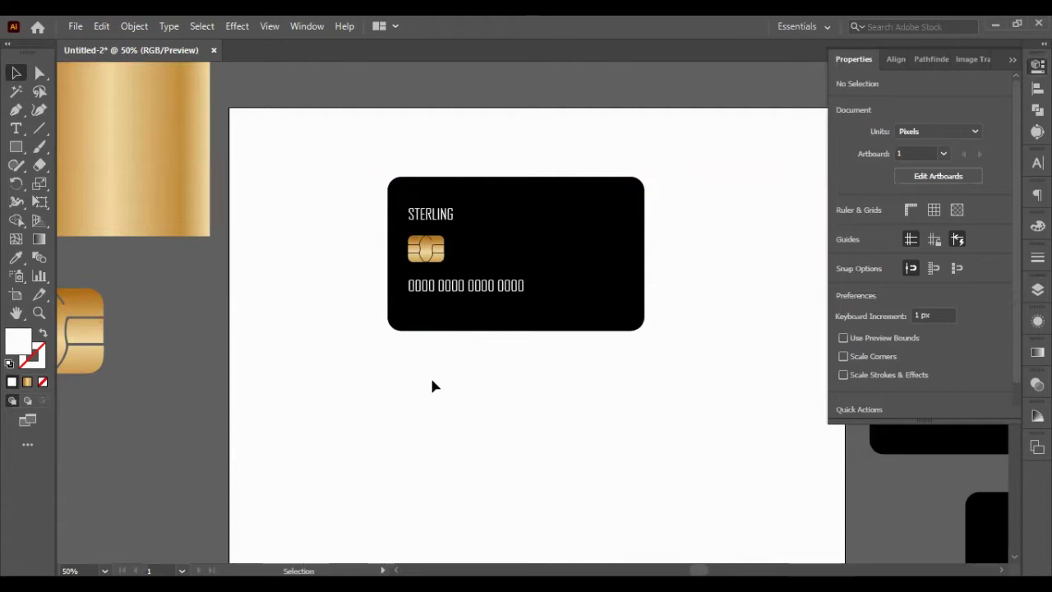
left_click_drag(422, 289, 421, 310)
- Replace the duplicated number line's text with the cardholder's name
triple_click(419, 309)
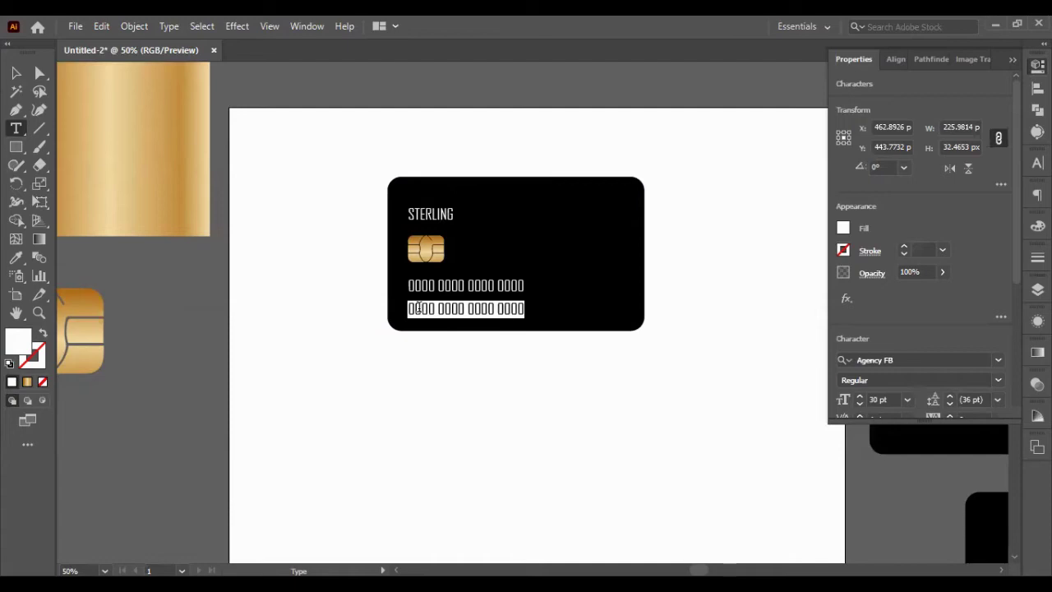
triple_click(480, 308)
type("r08")
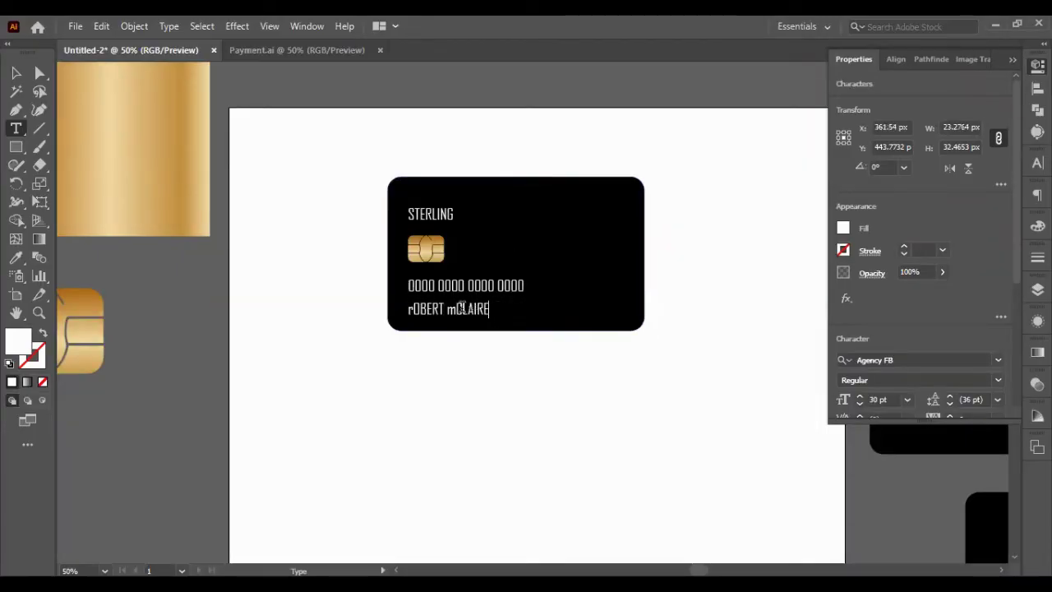
left_click_drag(453, 310, 516, 322)
triple_click(512, 307)
key("BackSpace")
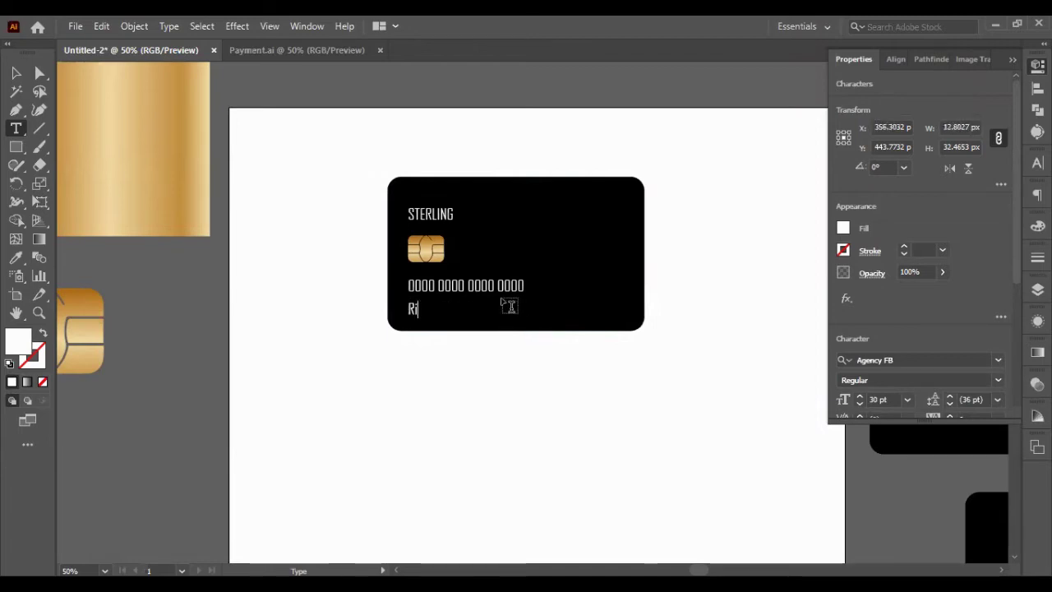
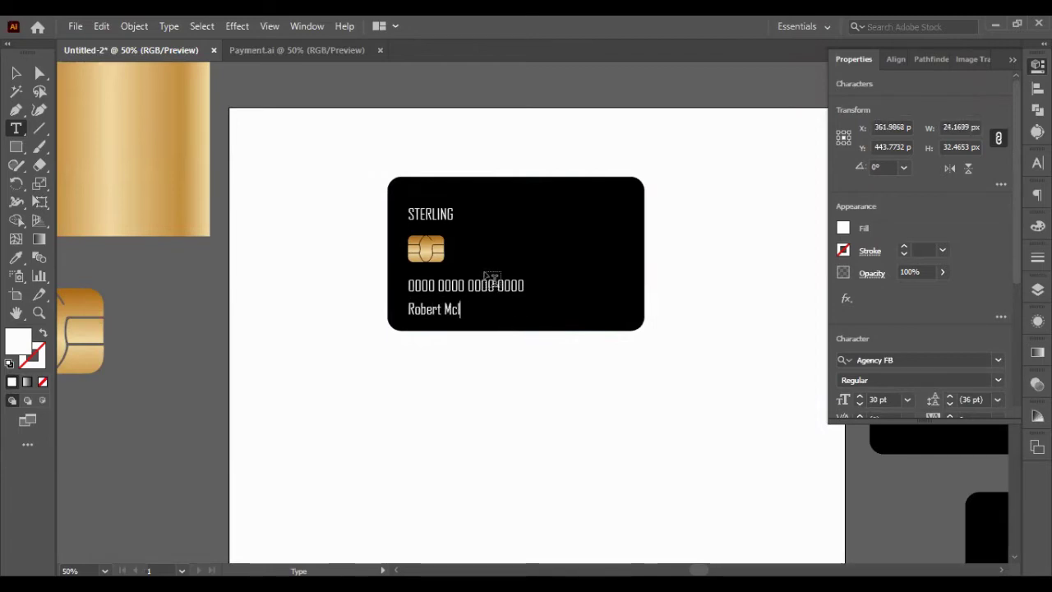
key("Escape")
left_click(533, 391)
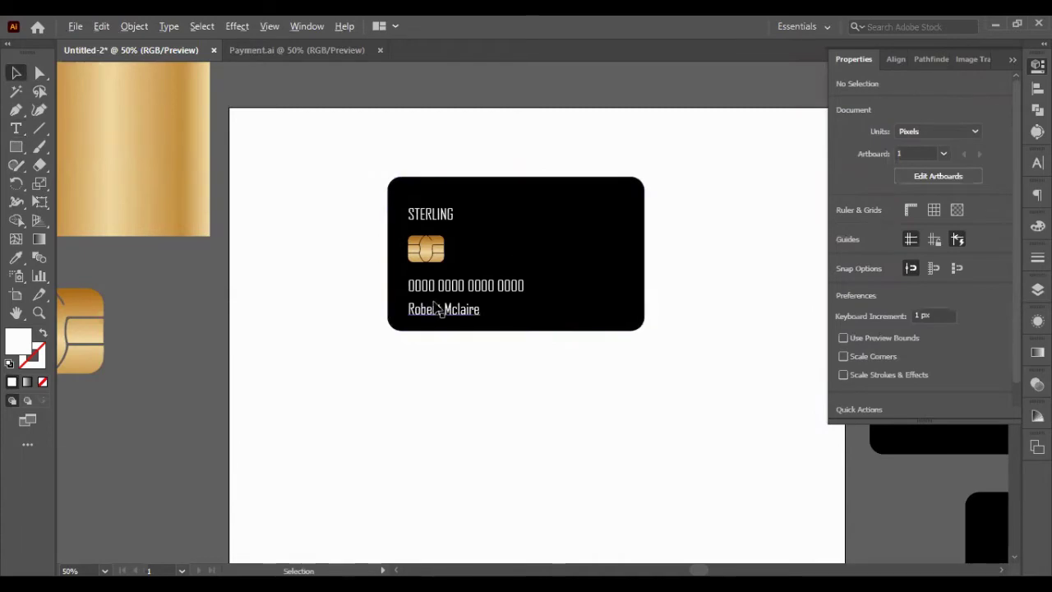
- Copy the name line to its right and change it to the expiry date 14/12/2027
left_click_drag(436, 308, 526, 309)
triple_click(530, 309)
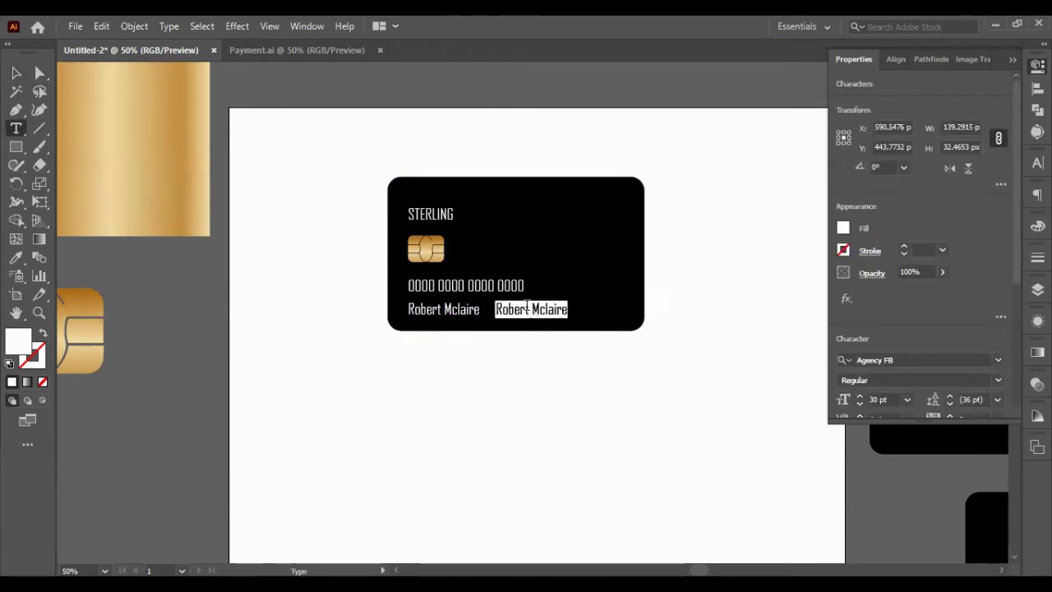
key("BackSpace")
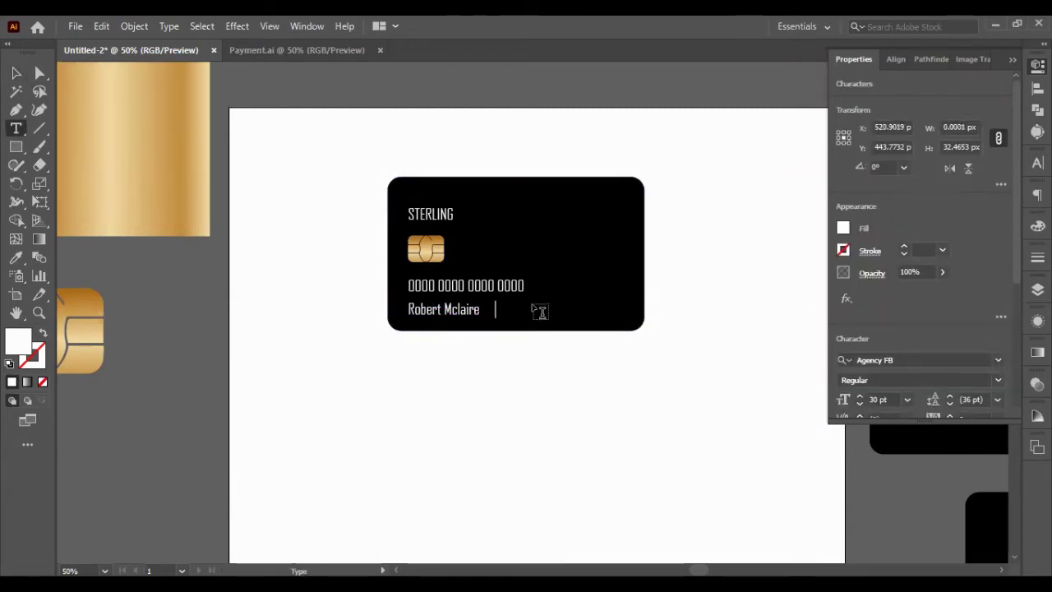
type("14/12/2027")
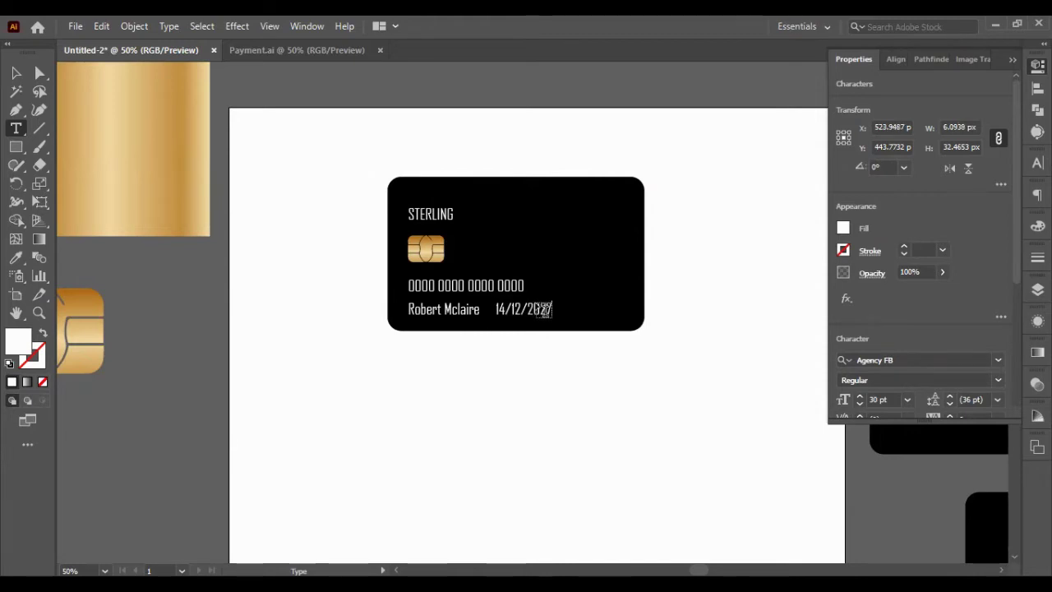
left_click(18, 74)
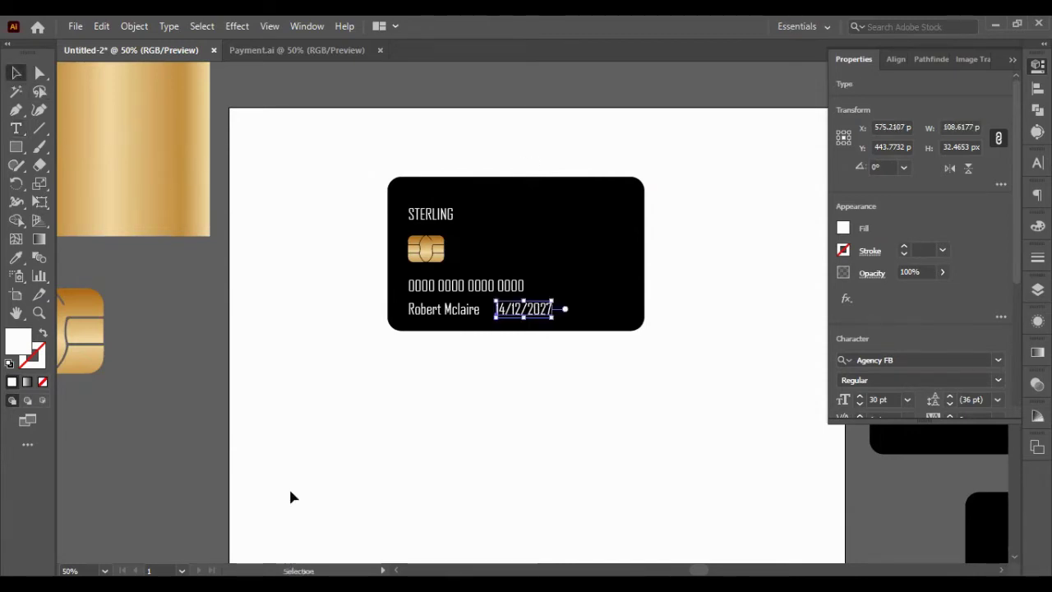
left_click(288, 486)
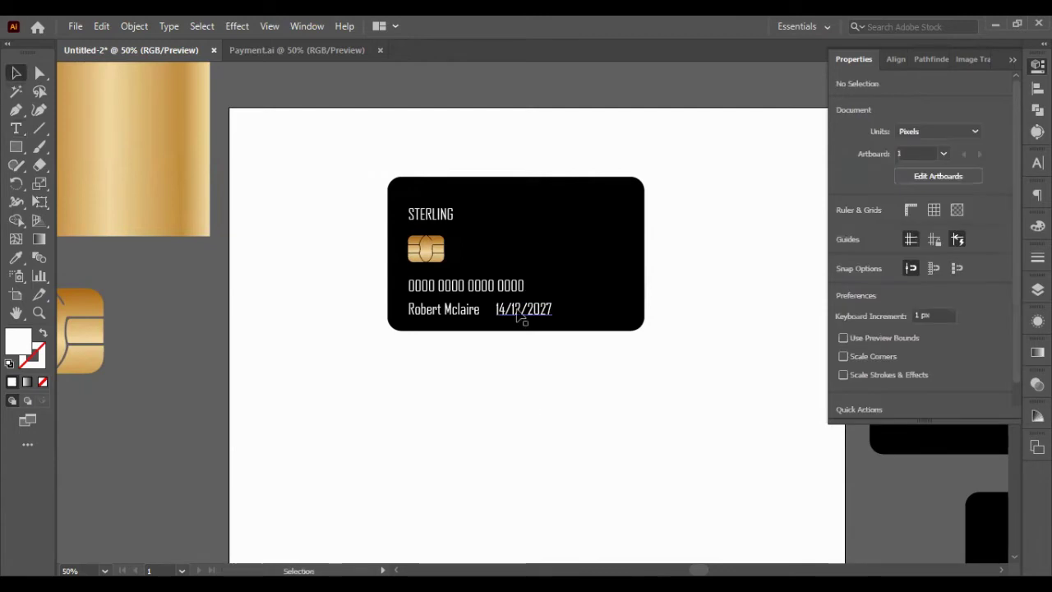
- Copy the VISA logo from Payment.ai and paste it into the card document
left_click(304, 50)
left_click(627, 282)
key("ctrl+shift+a")
left_click(586, 234)
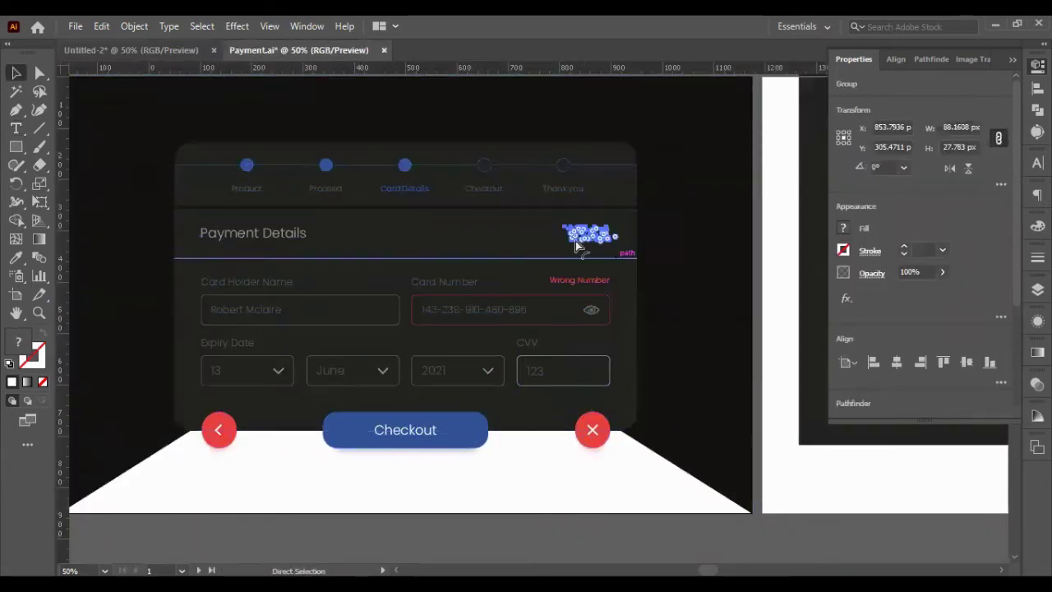
scroll(187, 111, "up", 1)
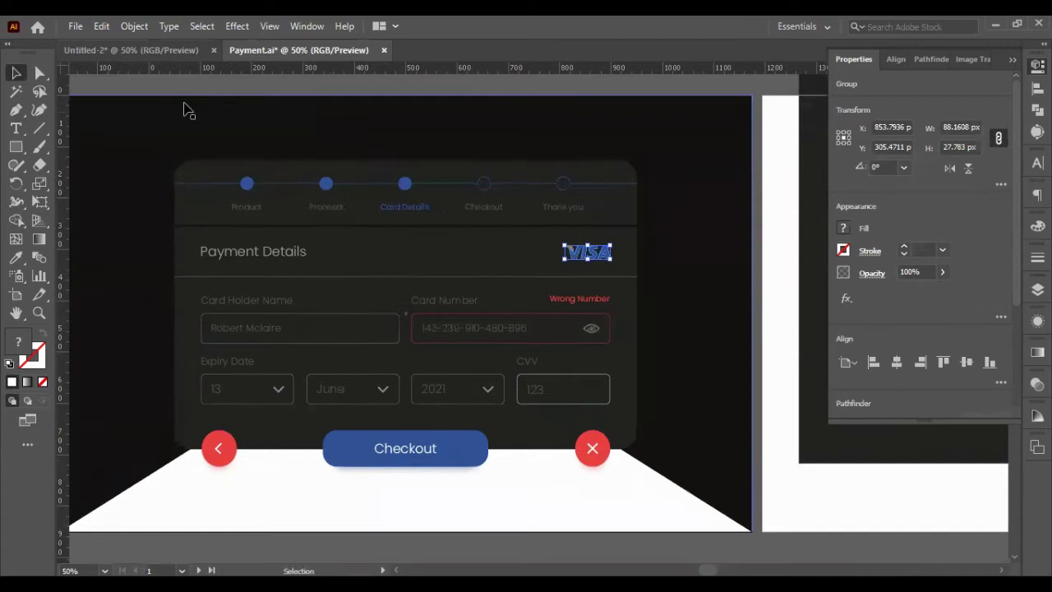
left_click(163, 50)
key("ctrl+v")
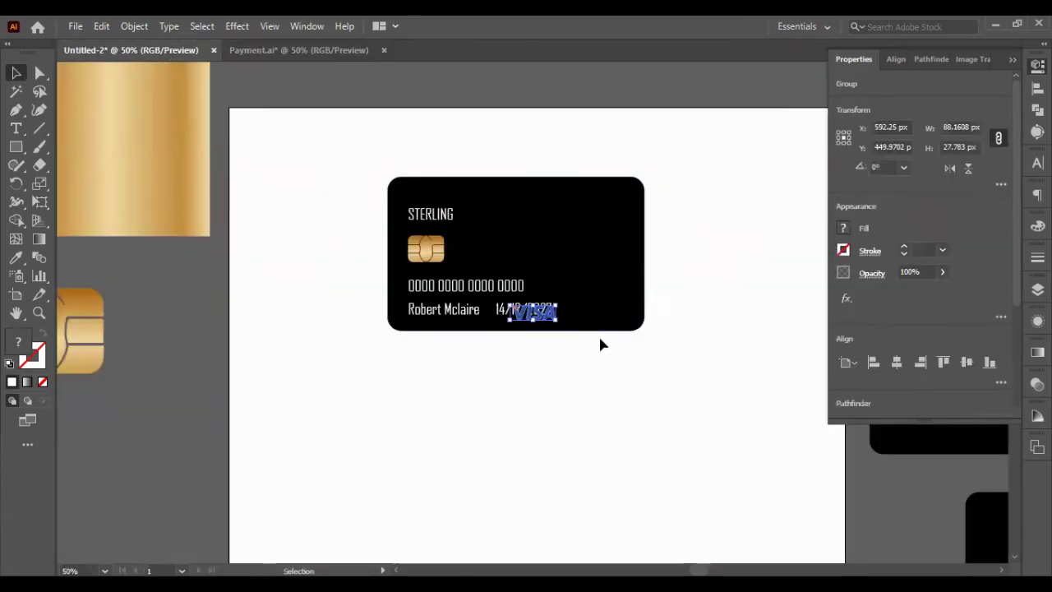
left_click(16, 257)
left_click(15, 73)
- Place the VISA logo in the card's top-right corner, nudging it down and left
left_click_drag(526, 310, 617, 184)
left_click(618, 220, "shift")
key("shift+Down")
key("shift+Down")
key("shift+Down")
key("shift+Down")
key("shift+Down")
key("shift+Left")
key("shift+Left")
key("shift+Left")
key("shift+Left")
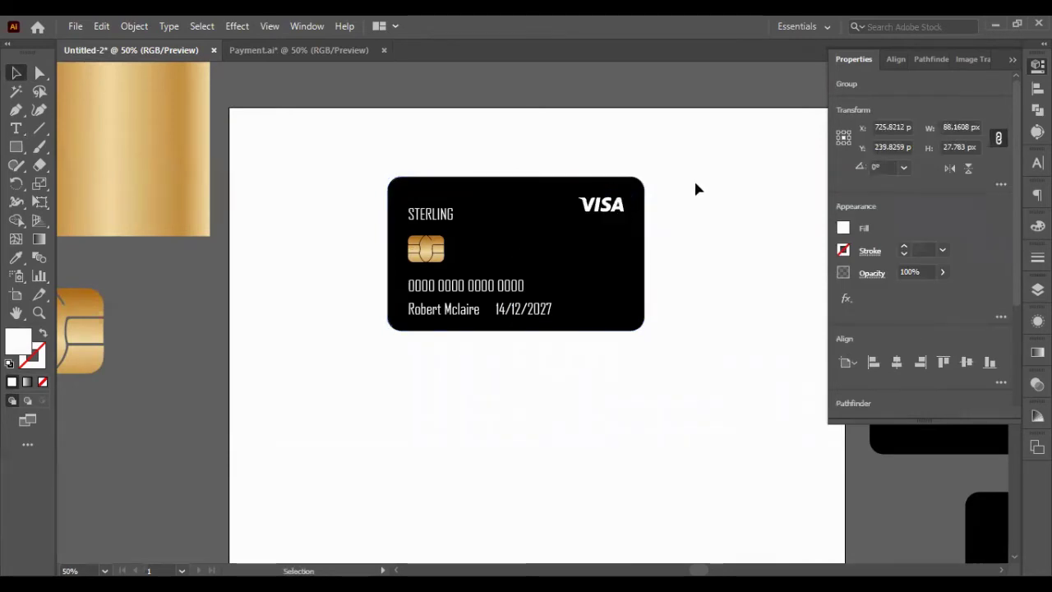
left_click(690, 194)
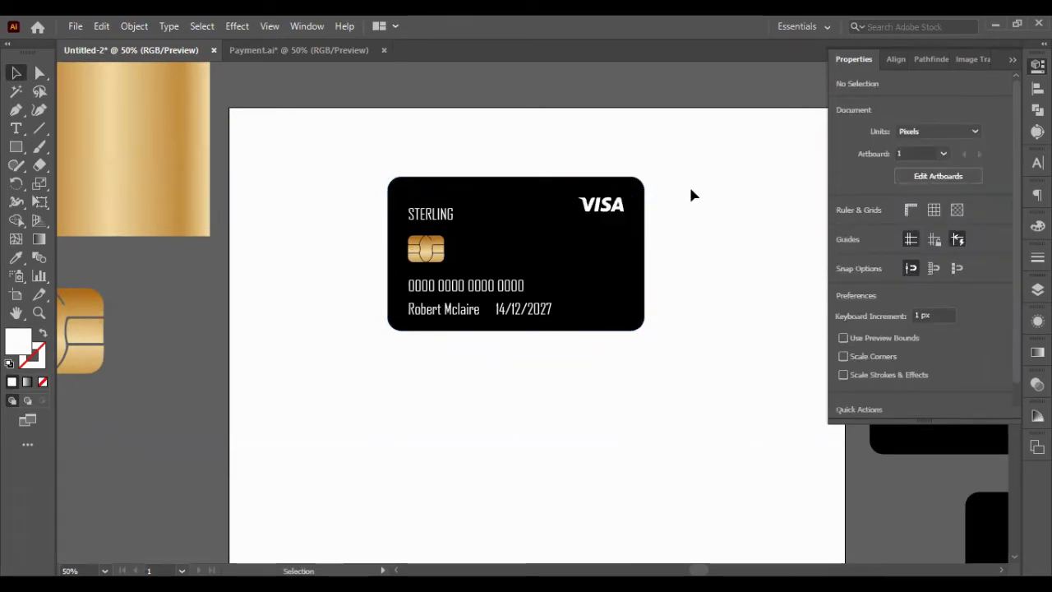
left_click(509, 210)
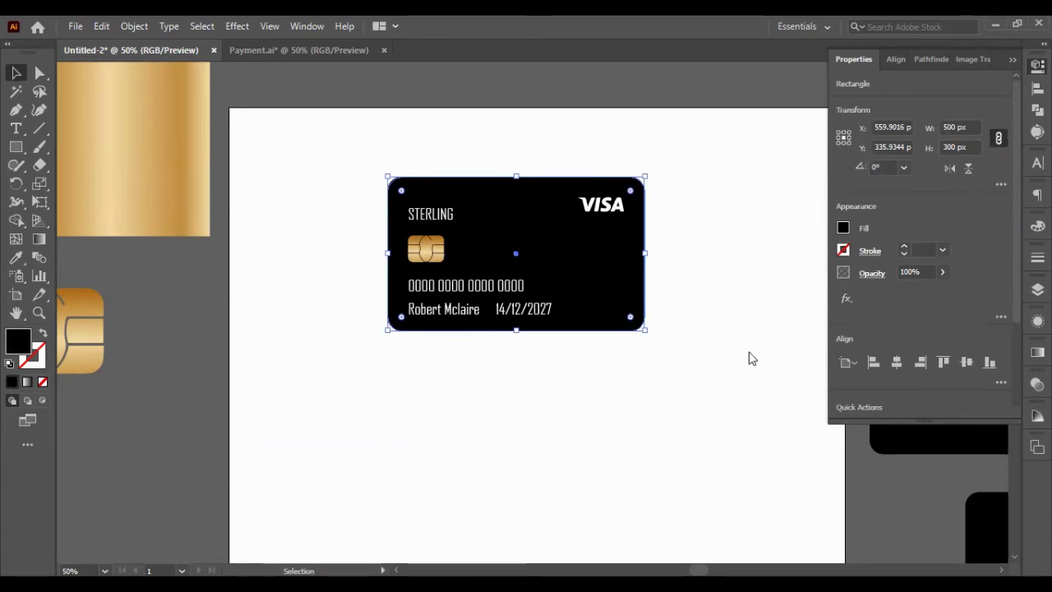
- Marquee-select the whole card and Alt-drag a copy below and to the right
left_click(646, 410)
left_click_drag(323, 138, 465, 245)
left_click_drag(528, 223, 686, 499)
key("ctrl+shift+a")
scroll(559, 291, "up", 2)
scroll(319, 169, "down", 1)
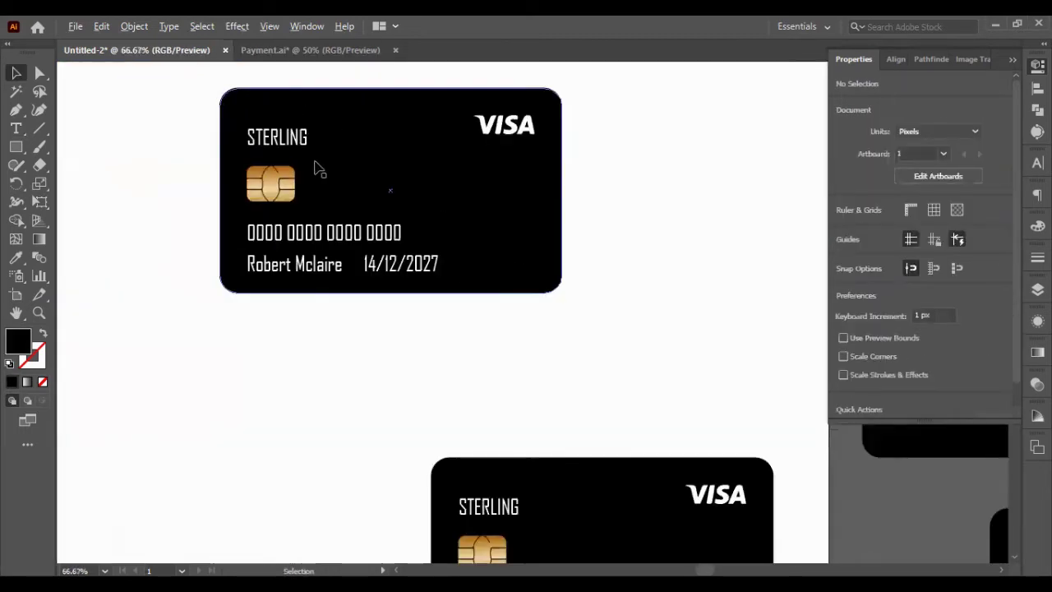
scroll(320, 169, "down", 1)
scroll(265, 206, "left", 3)
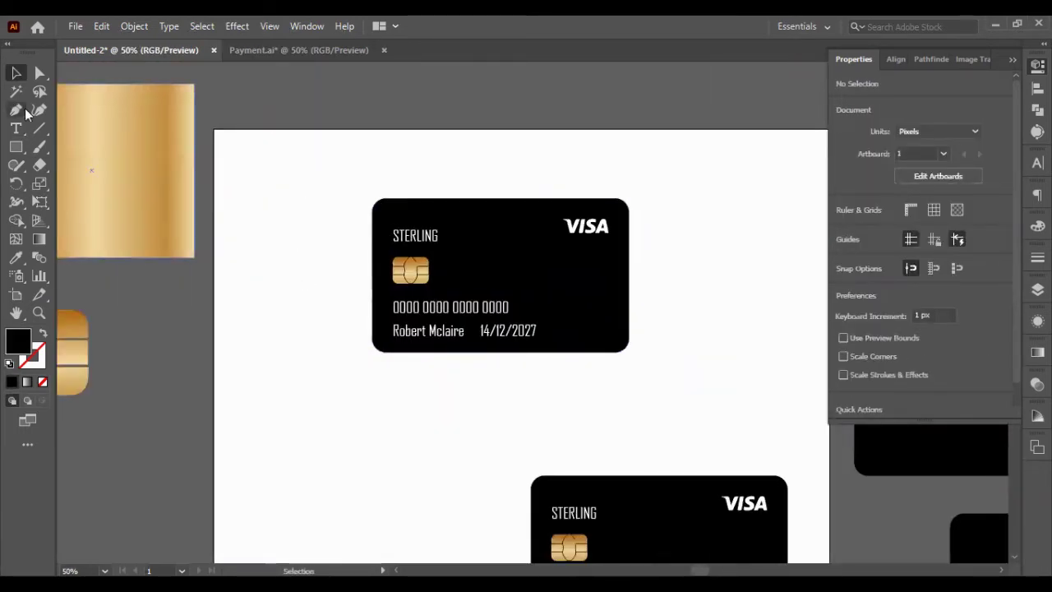
- Attempt a panel outline over the card with the Pen tool, then undo it
left_click(16, 109)
left_click(521, 198)
left_click(635, 172)
left_click(663, 219)
left_click(664, 283)
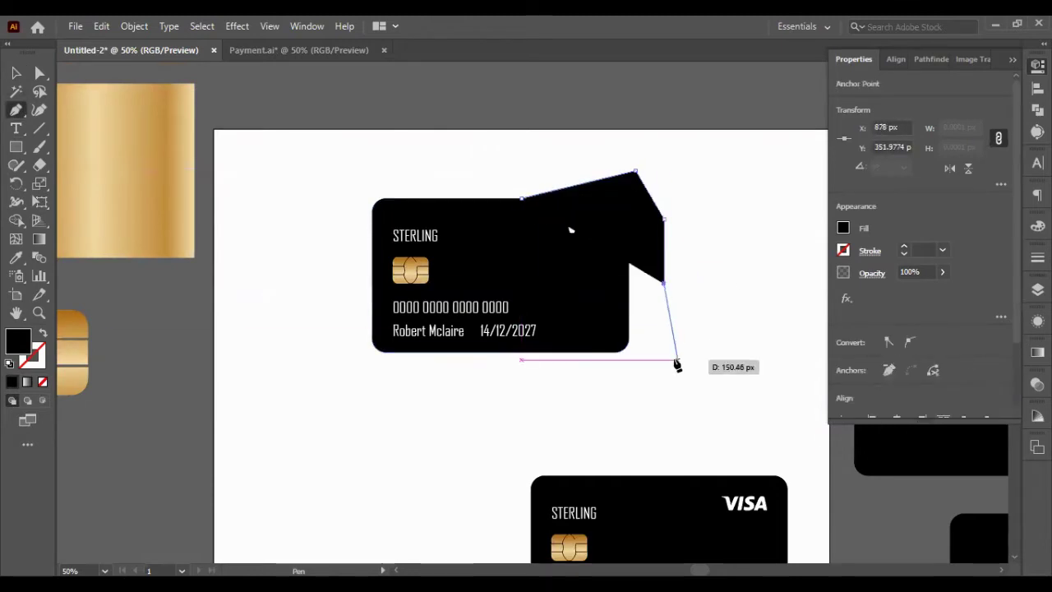
key("ctrl+z")
key("ctrl+z")
key("ctrl+z")
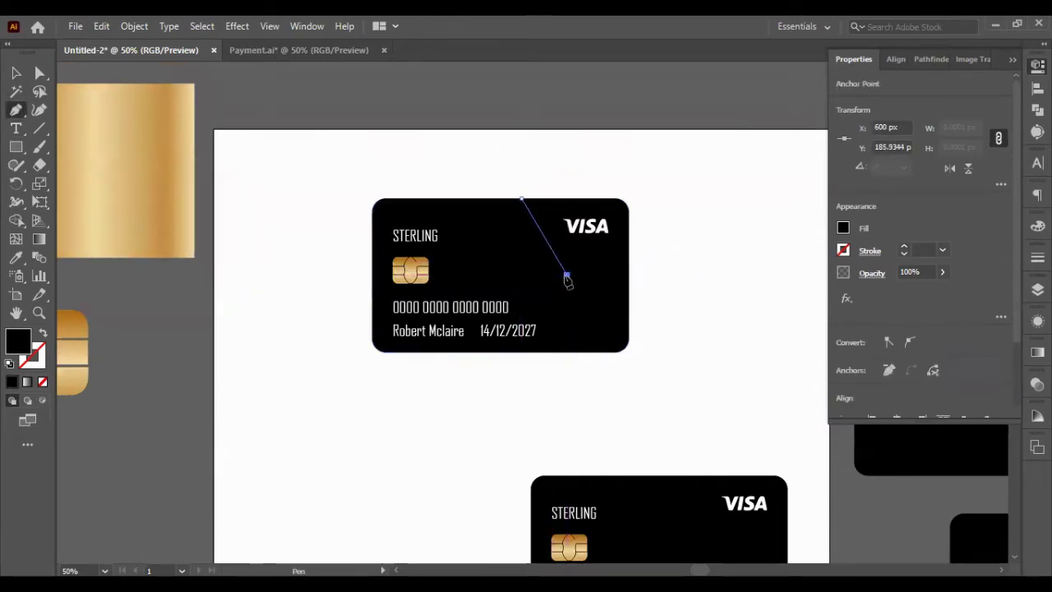
key("ctrl+z")
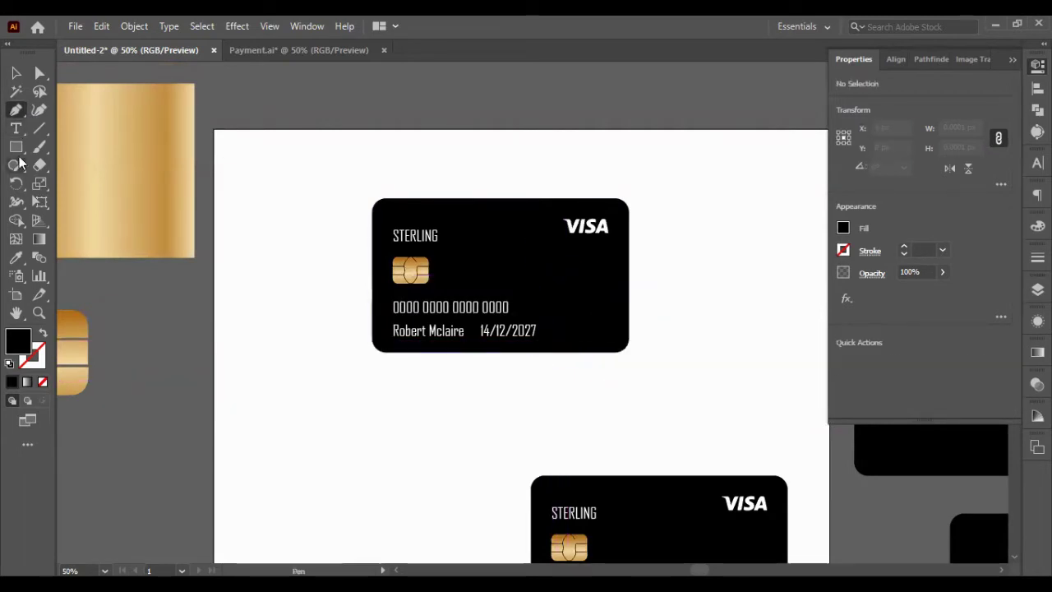
- Draw a rectangle over the card's right side and intersect it with a front copy of the card
key("m")
left_click_drag(525, 175, 682, 381)
key("v")
left_click_drag(463, 134, 550, 222)
key("ctrl+shift+bracketright")
key("ctrl+shift+F9")
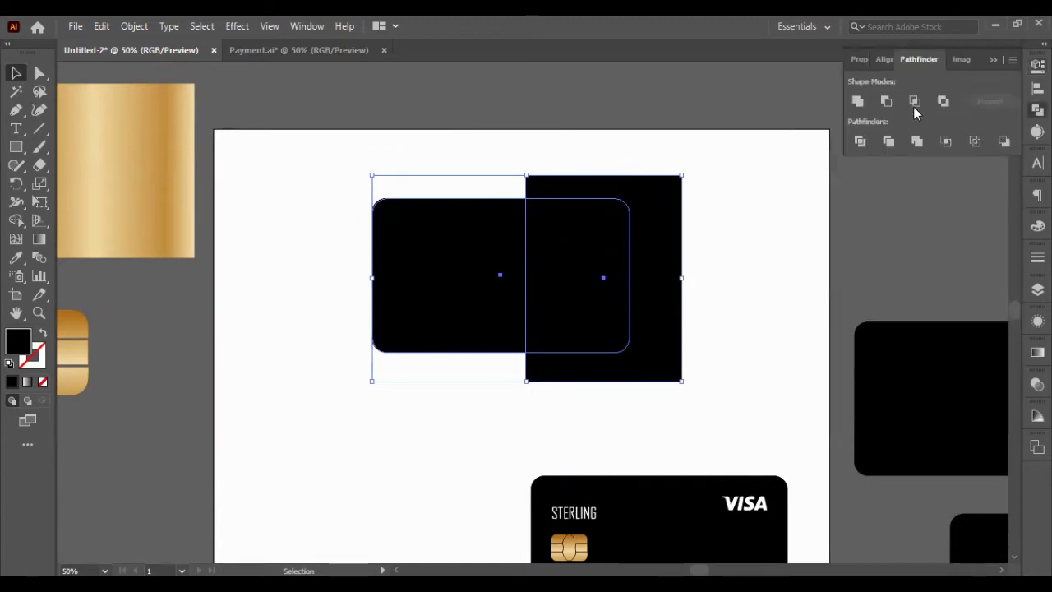
key("v")
key("ctrl+z")
key("ctrl+z")
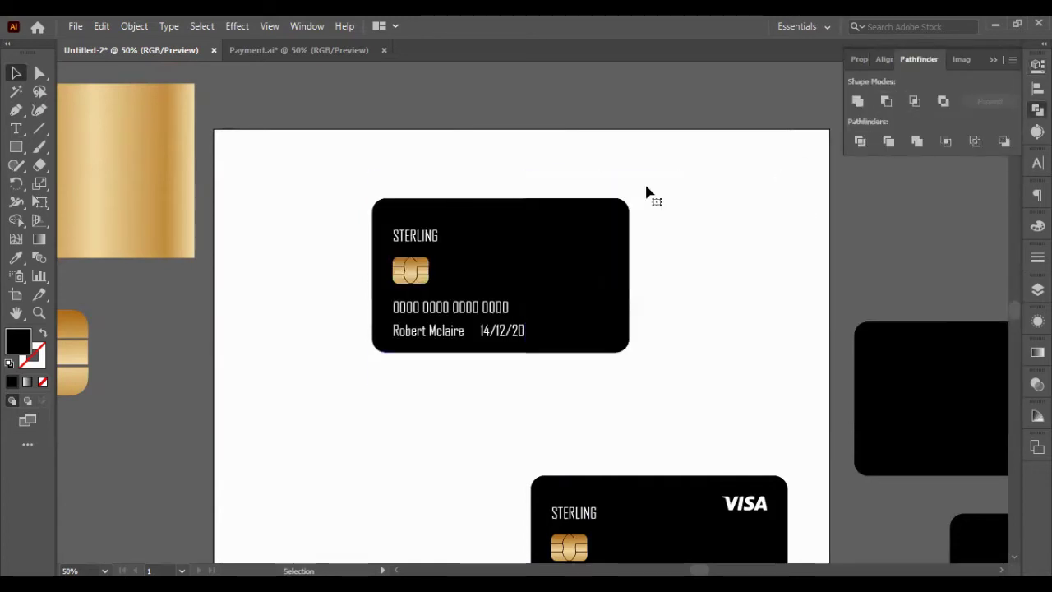
left_click_drag(647, 193, 622, 203)
- Fill the right panel with the gold gradient using the Eyedropper and shift its left-edge anchor
key("i")
left_click(123, 164)
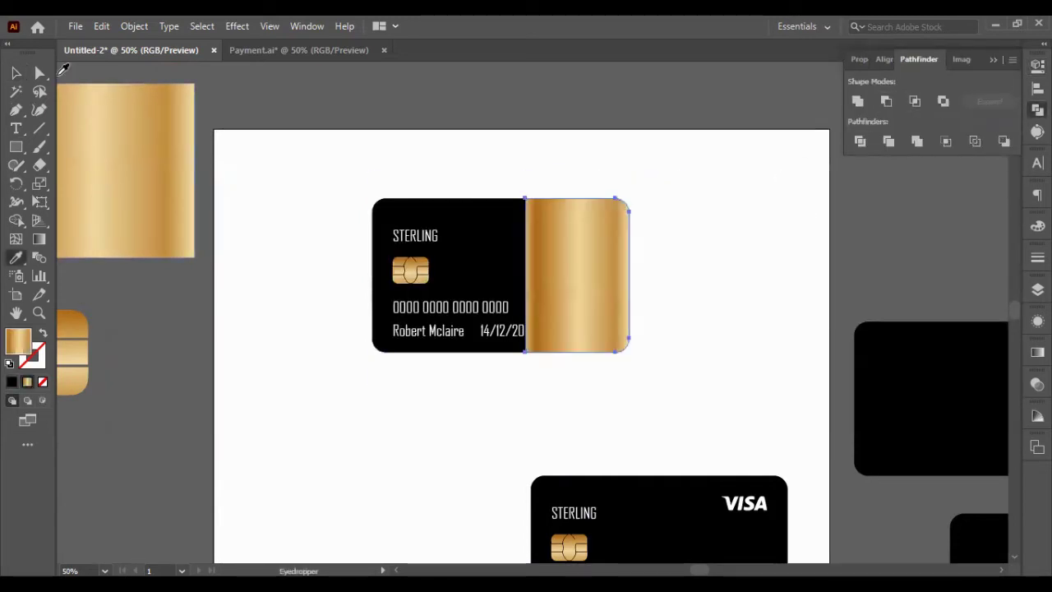
key("a")
left_click_drag(525, 352, 575, 352)
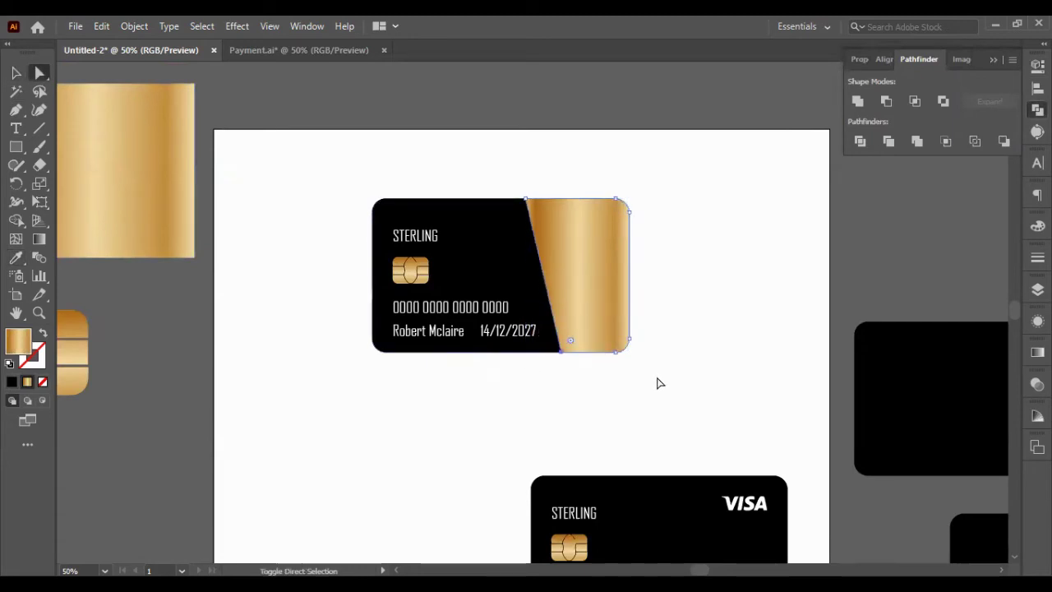
- Duplicate and flip the gold panel, merge the pieces, and send it behind the card text
left_click(15, 76)
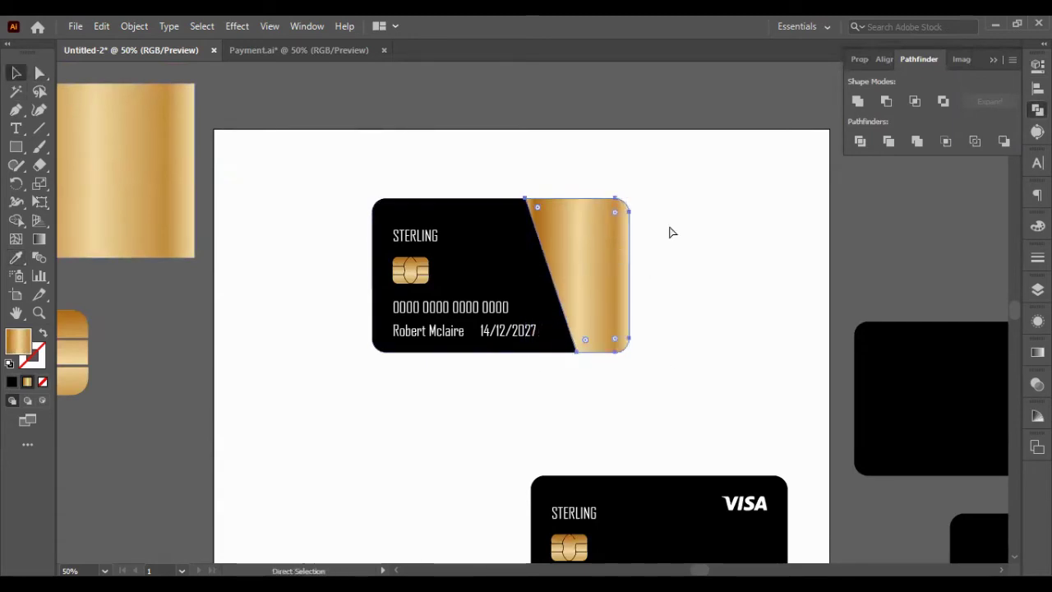
left_click(859, 59)
left_click(968, 167)
left_click(717, 195)
left_click(575, 334)
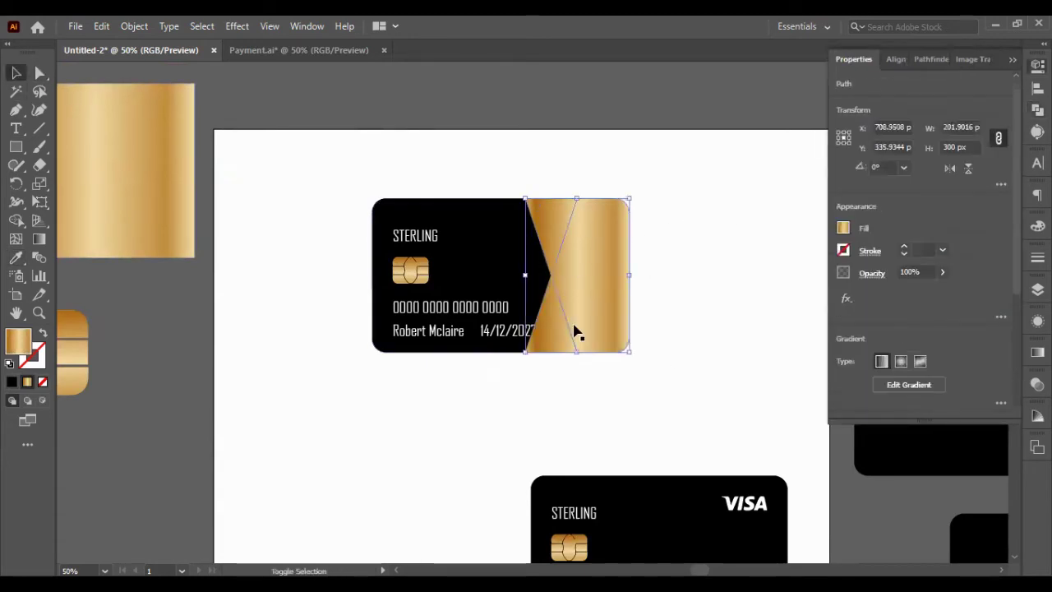
left_click(931, 59)
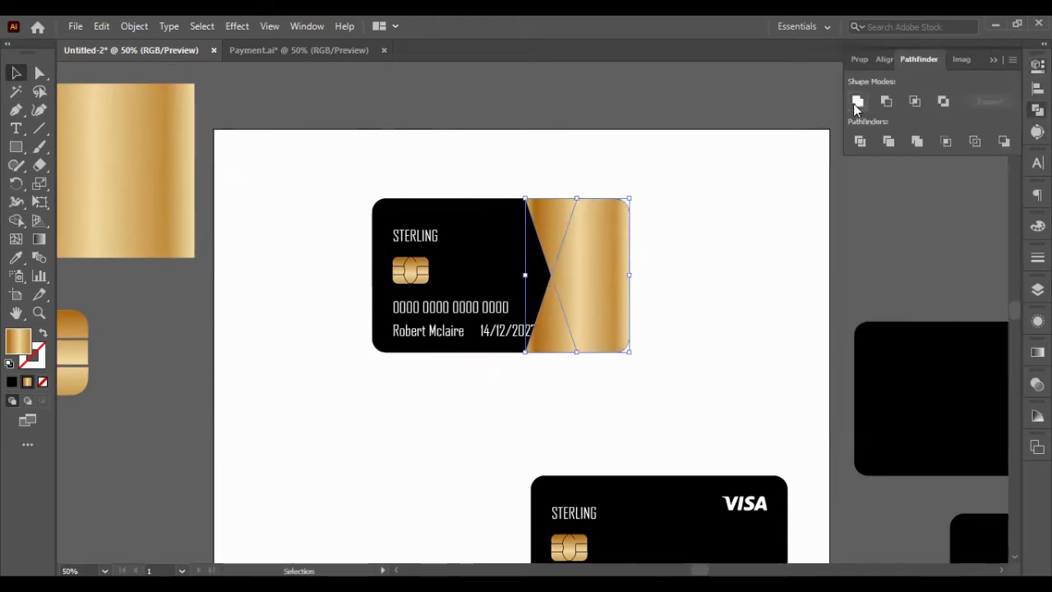
left_click(518, 247)
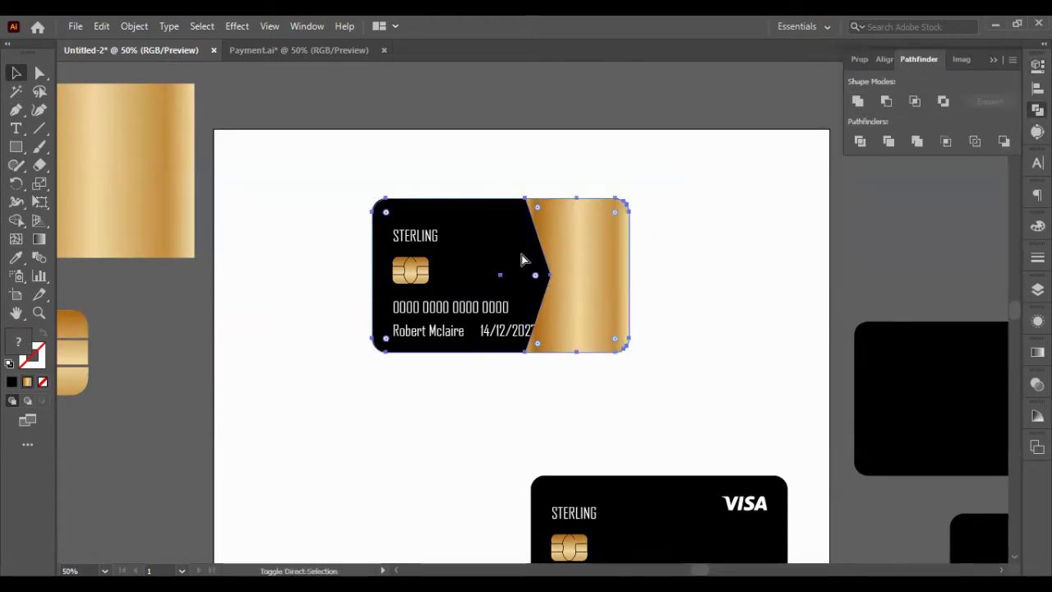
key("ctrl+[")
left_click(691, 258)
- Pull the gold panel's middle-left anchor leftward into a chevron, then zoom back out
scroll(694, 262, "down", 3)
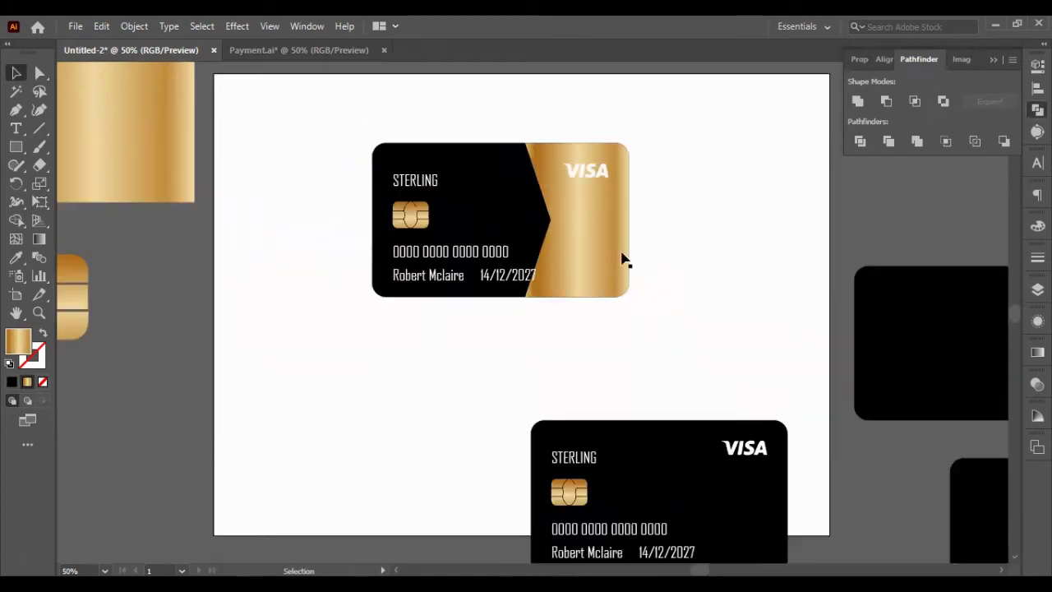
key("ctrl+plus")
key("ctrl+plus")
left_click(598, 401)
key("a")
left_click(653, 296)
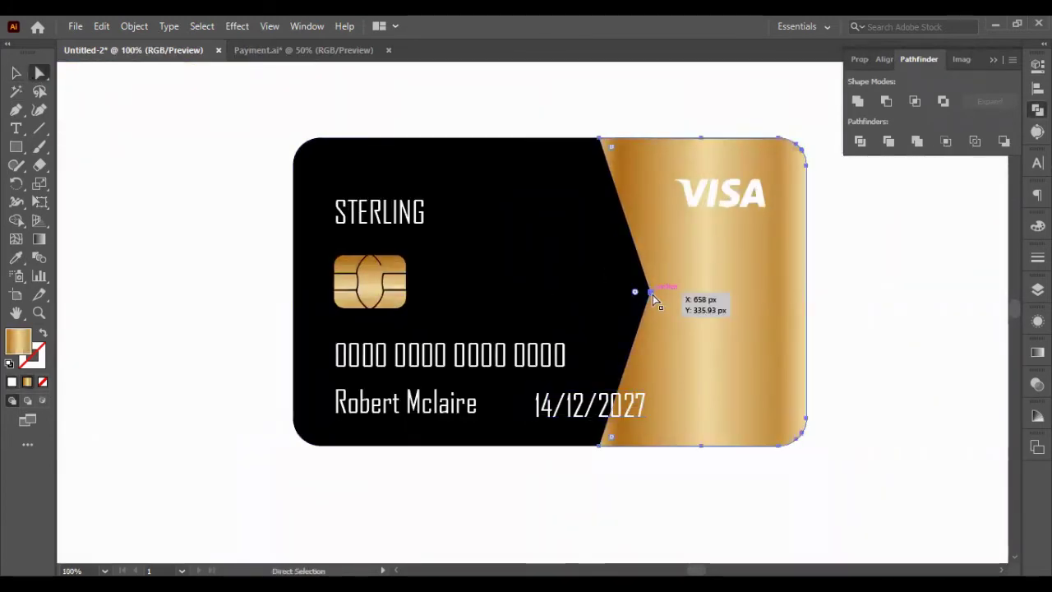
left_click_drag(655, 300, 542, 292)
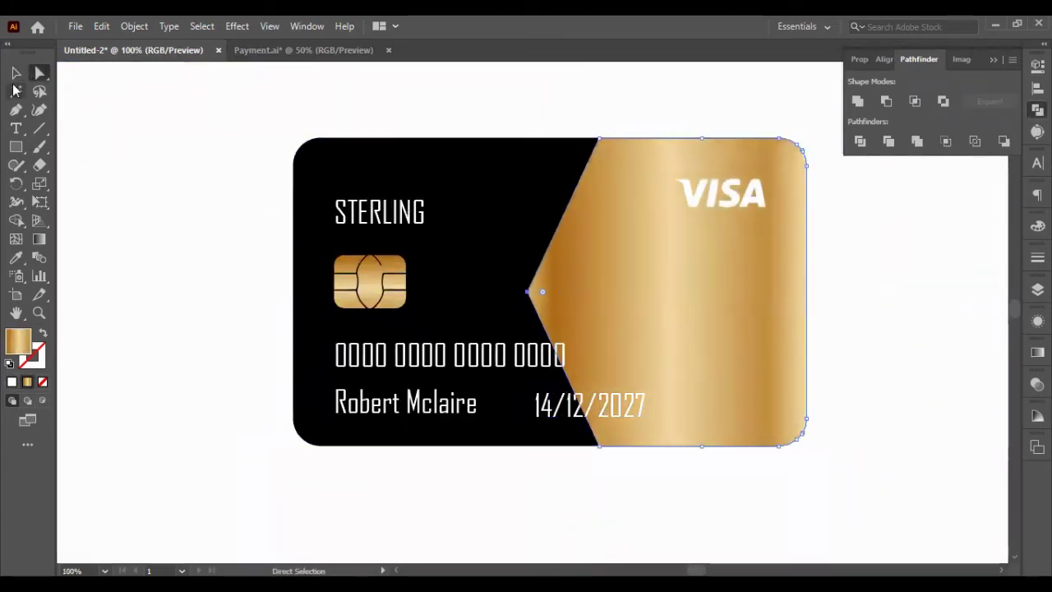
left_click(15, 73)
left_click(817, 226)
key("ctrl+minus")
- Compare notched, diagonal and straight edges on the gold panel, settling on the chevron
key("ctrl+z")
key("ctrl+z")
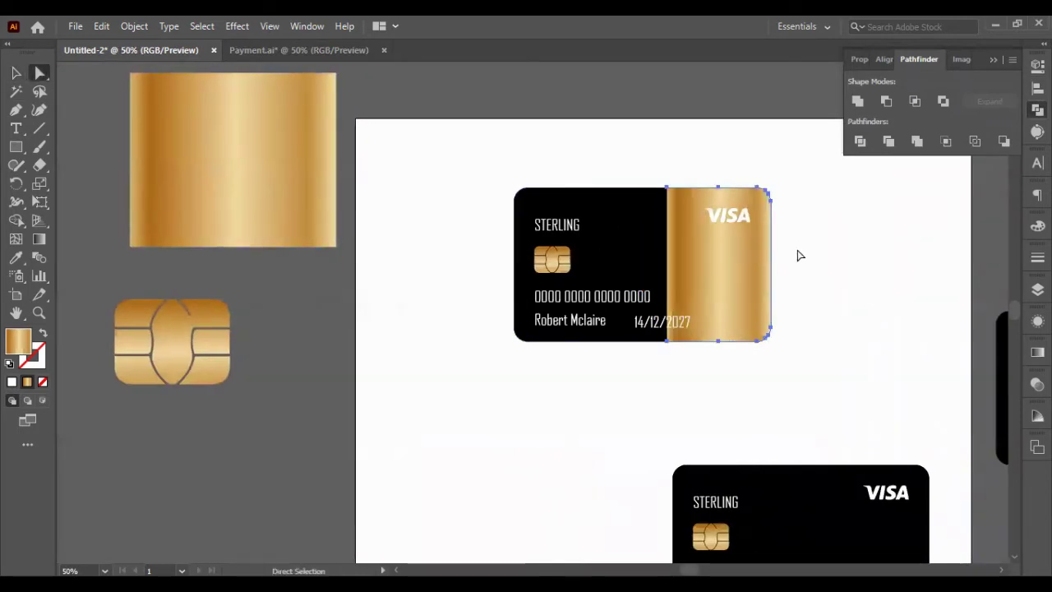
key("ctrl+shift+z")
key("ctrl+z")
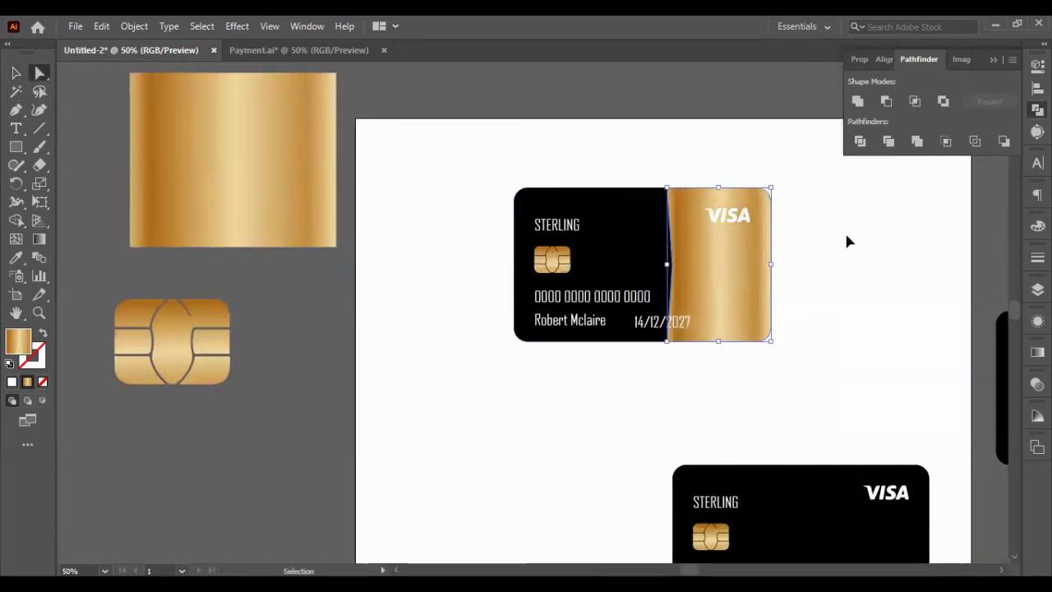
key("ctrl+shift+z")
left_click_drag(670, 347, 719, 345)
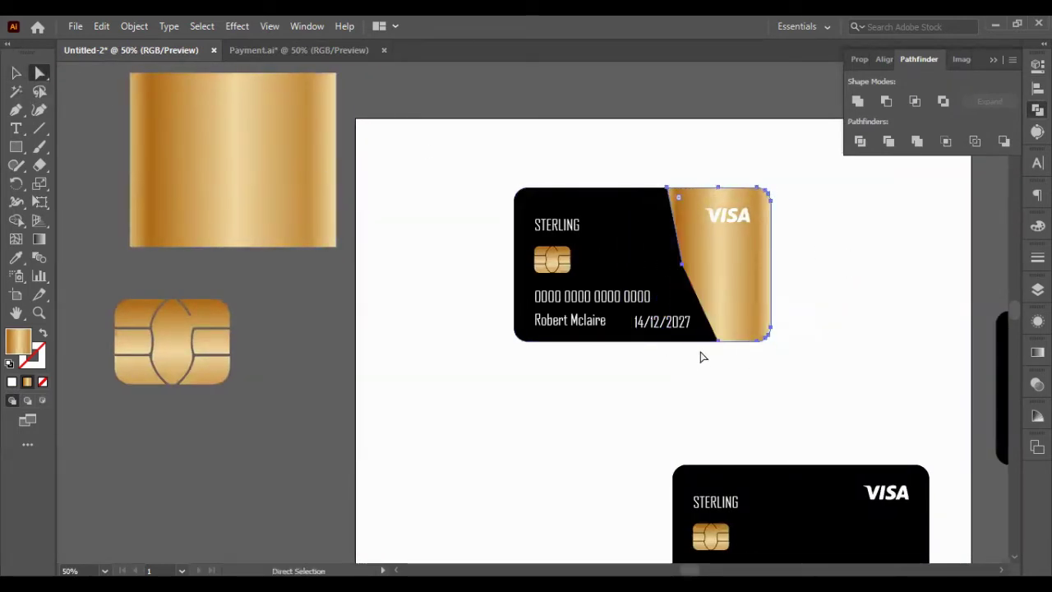
left_click_drag(681, 264, 755, 238)
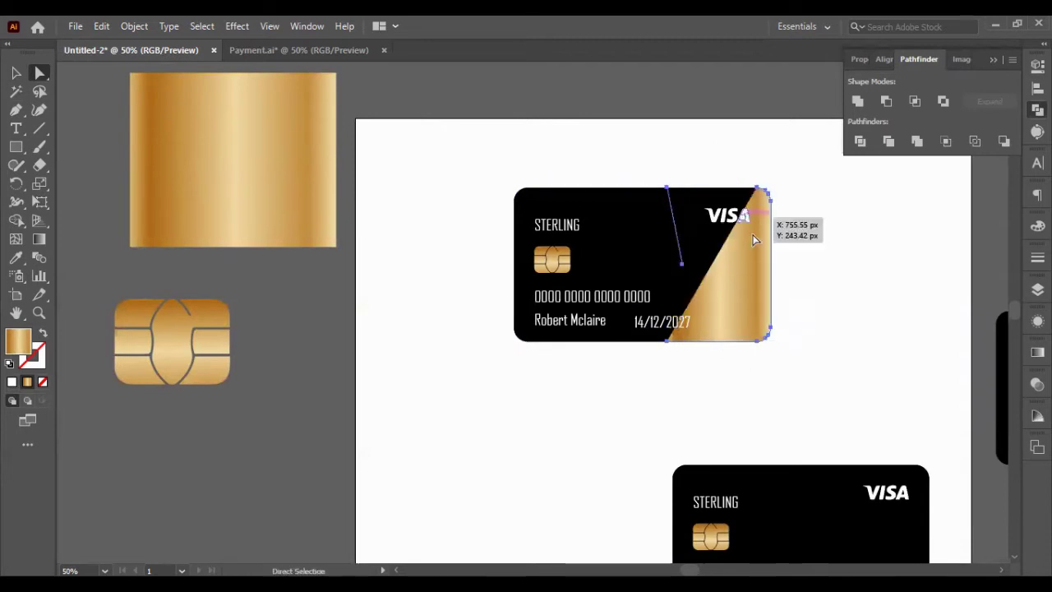
key("ctrl+z")
key("ctrl+shift+z")
key("ctrl+z")
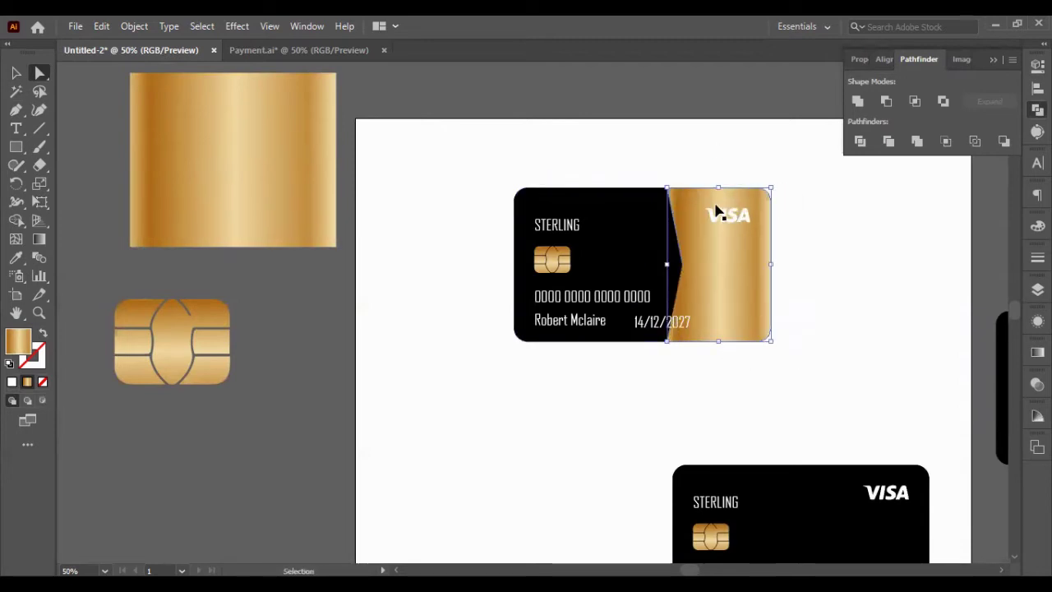
key("ctrl+z")
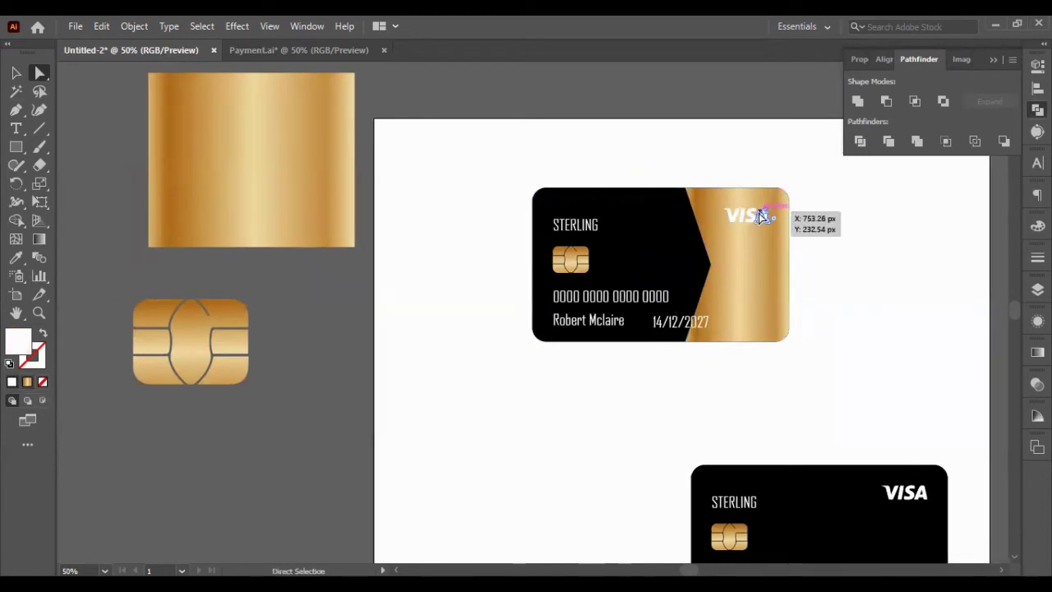
- Recolour the VISA logo black with the Eyedropper
key("i")
left_click(591, 201)
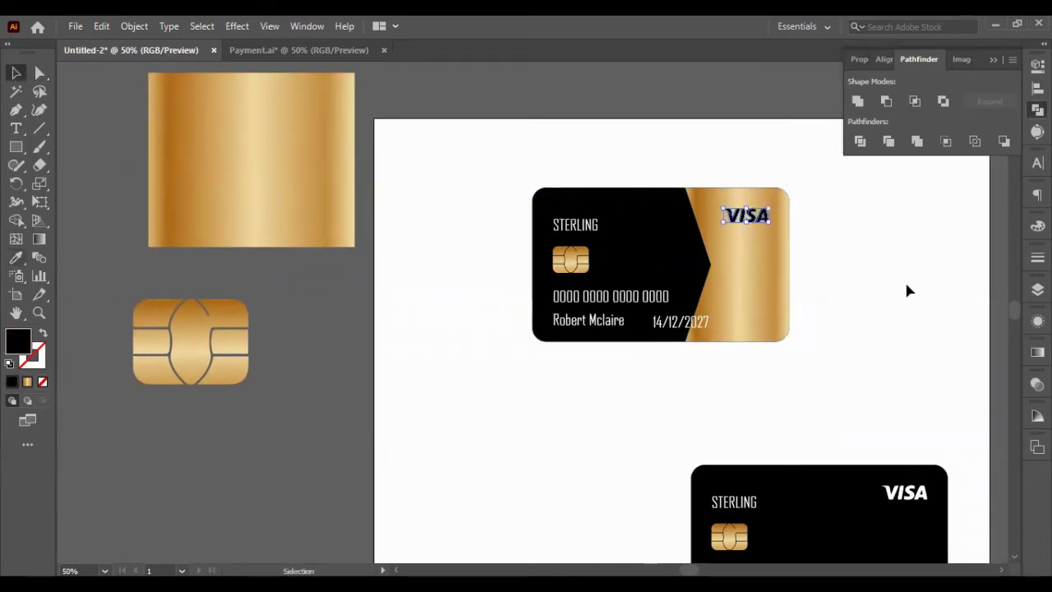
scroll(676, 254, "up", 2)
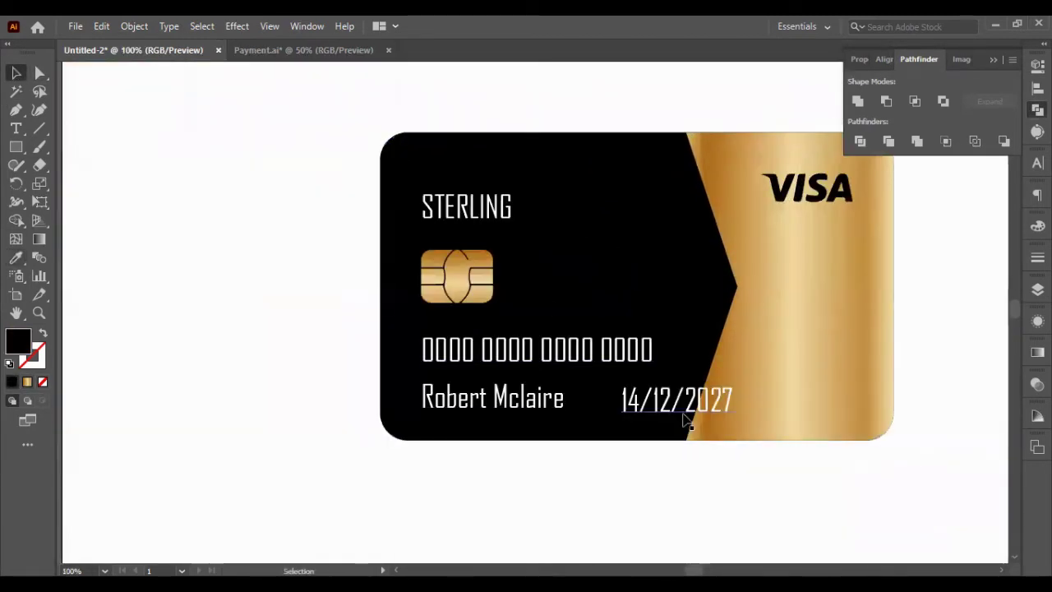
- Align STERLING to the card's top-left corner, then nudge it inward from the edges
key("v")
left_click(559, 351)
left_click(460, 205)
left_click(436, 165, "shift")
left_click(883, 59)
left_click(857, 100)
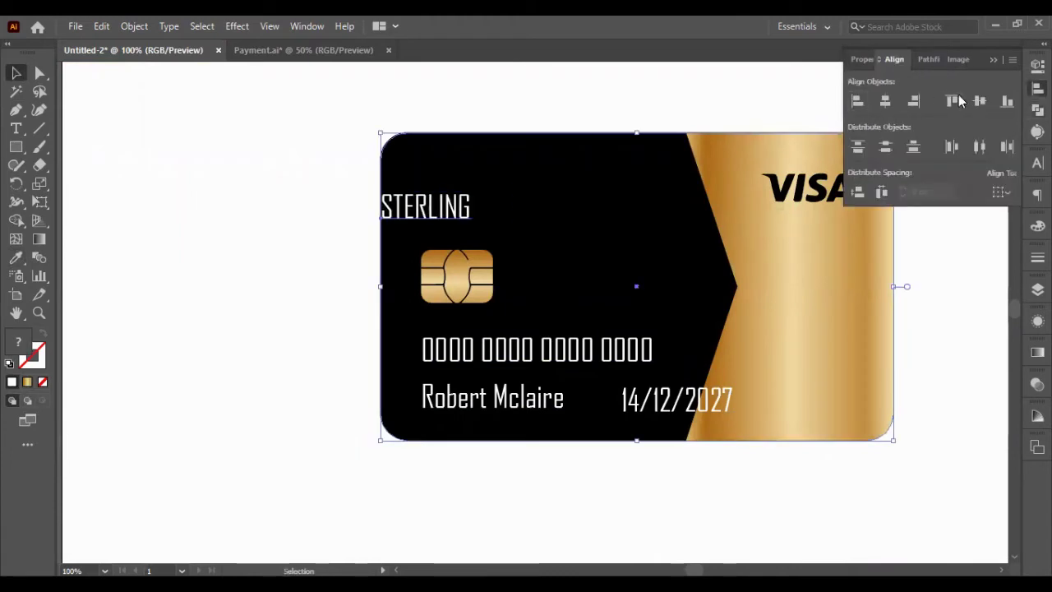
left_click(952, 100)
left_click(475, 146)
key("shift+Down")
key("shift+Down")
key("shift+Down")
key("shift+Down")
key("shift+Right")
key("shift+Right")
key("shift+Right")
key("shift+Up")
key("shift+Up")
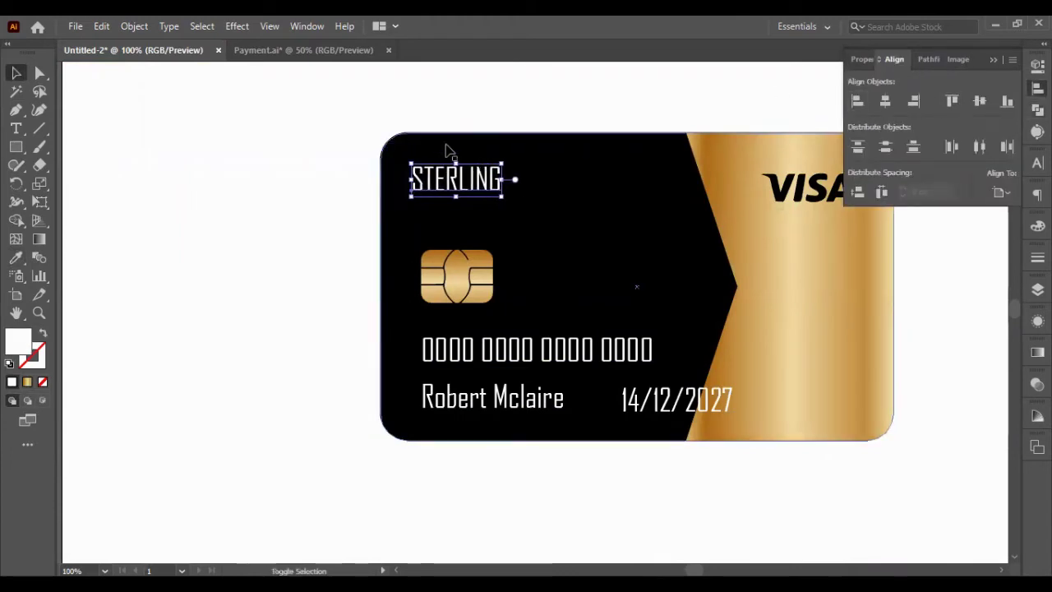
key("shift+Down")
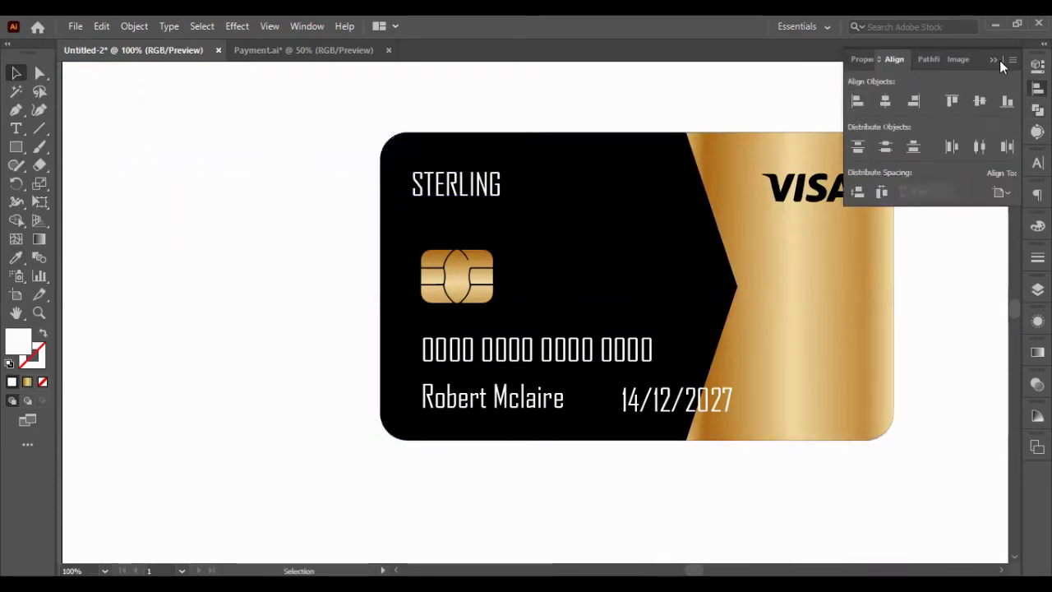
left_click(999, 60)
- Reposition the chip and STERLING so the chip sits just below STERLING
scroll(883, 246, "right", 2)
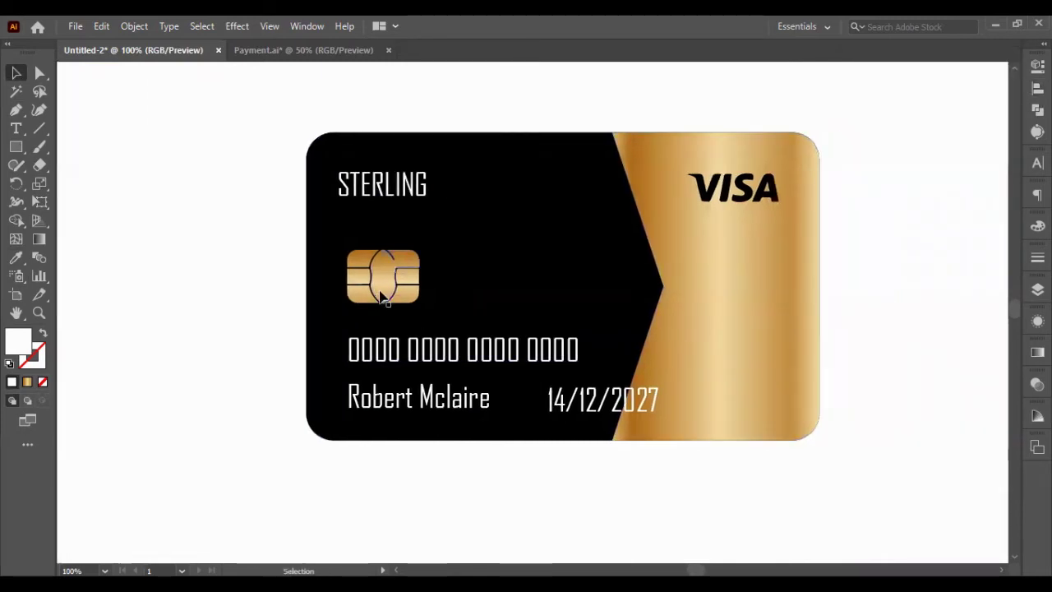
left_click_drag(380, 297, 371, 298)
left_click_drag(399, 217, 403, 222)
left_click(374, 292)
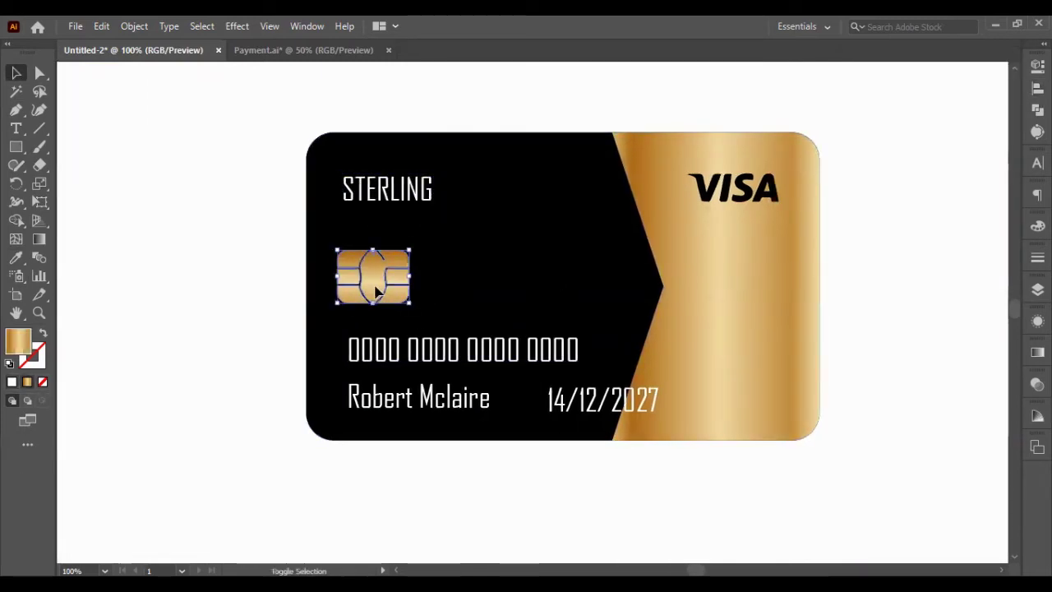
key("shift+Up")
key("shift+Up")
key("shift+Up")
key("shift+Up")
key("shift+Up")
key("shift+Up")
key("Right")
key("Right")
key("Right")
key("Right")
key("Right")
key("Right")
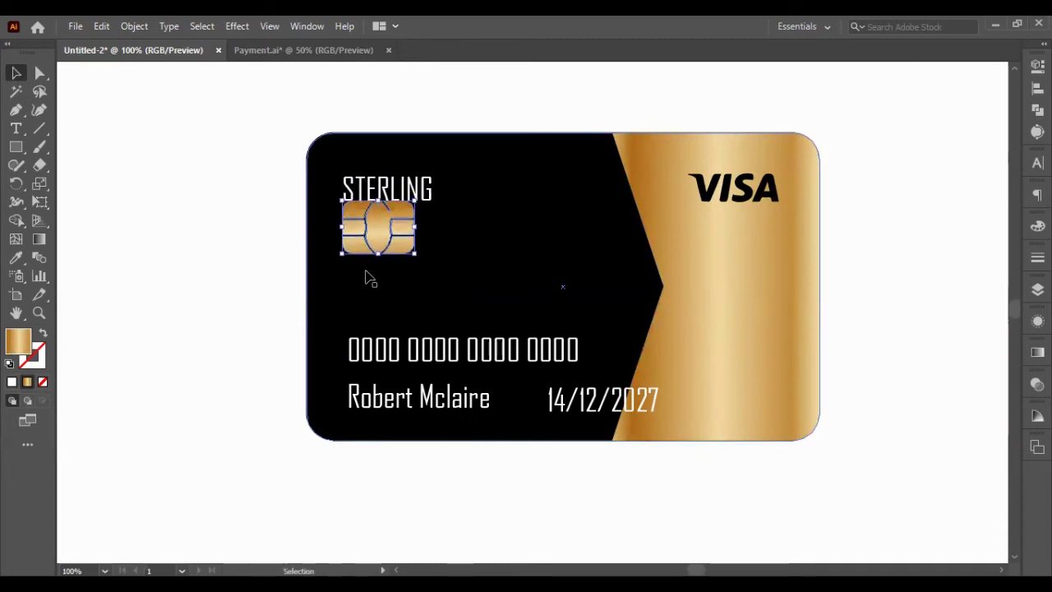
key("shift+Down")
key("shift+Down")
key("shift+Down")
key("shift+Down")
key("shift+Down")
- Nudge the card number up under the chip, then raise chip and number together
left_click(354, 352)
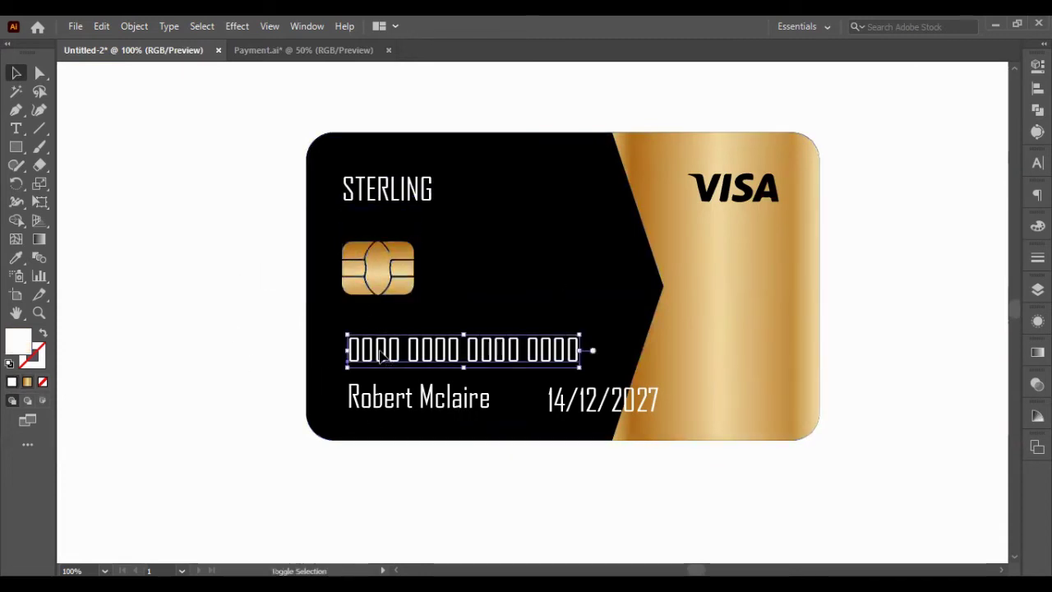
key("shift+Up")
key("shift+Up")
key("shift+Up")
key("shift+Up")
key("shift+Up")
key("Left")
key("Left")
key("Left")
key("Left")
key("Left")
key("Left")
key("Left")
key("Left")
key("Left")
key("Up")
key("Up")
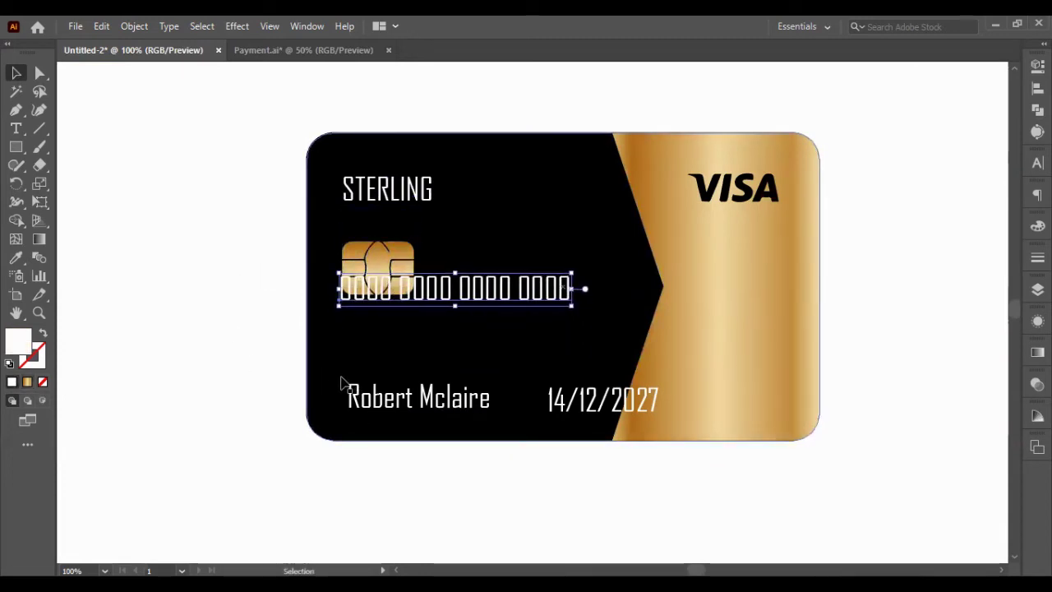
key("shift+Down")
key("shift+Down")
key("shift+Down")
key("Down")
key("Down")
key("Down")
key("Down")
key("Down")
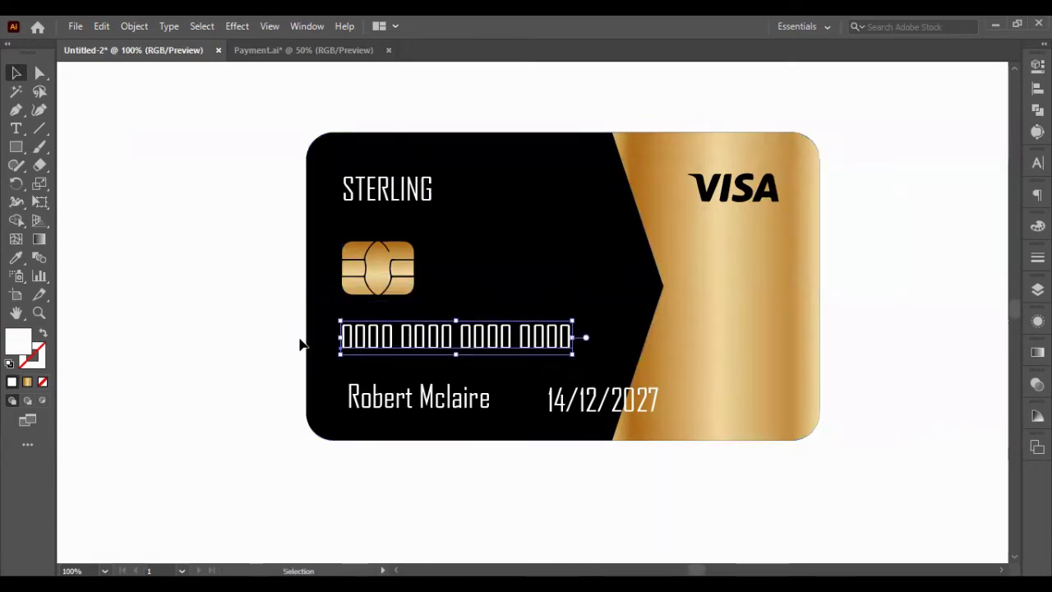
left_click(367, 259, "shift")
key("Up")
key("Up")
key("Up")
key("Up")
key("Up")
key("Up")
key("Up")
key("Up")
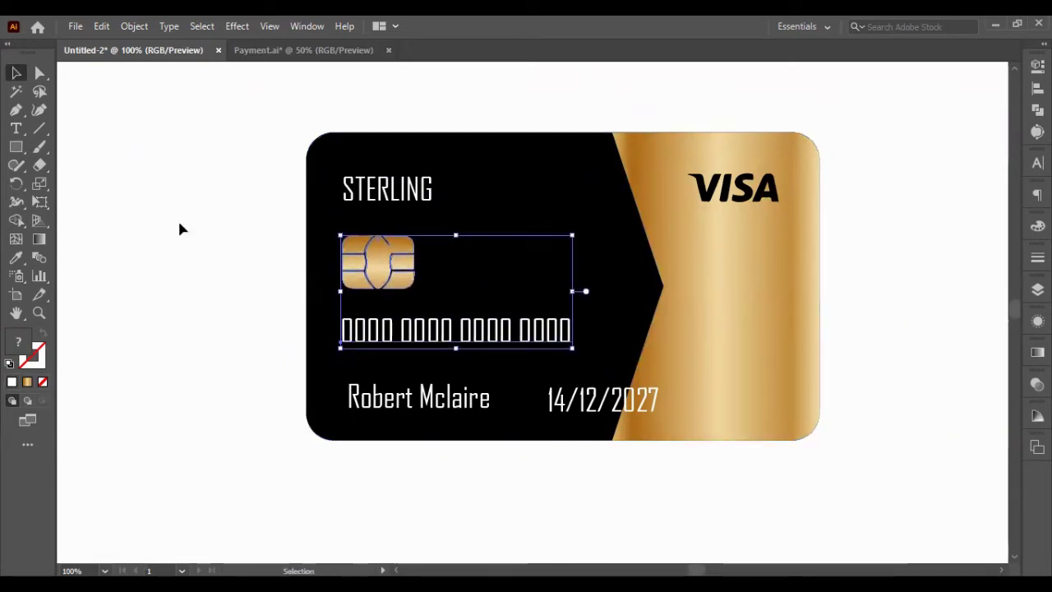
- Fine-tune the cardholder name's height and select it along with the card number for aligning
left_click(179, 228)
left_click(362, 398)
key("shift+Down")
key("shift+Down")
key("shift+Down")
key("shift+Down")
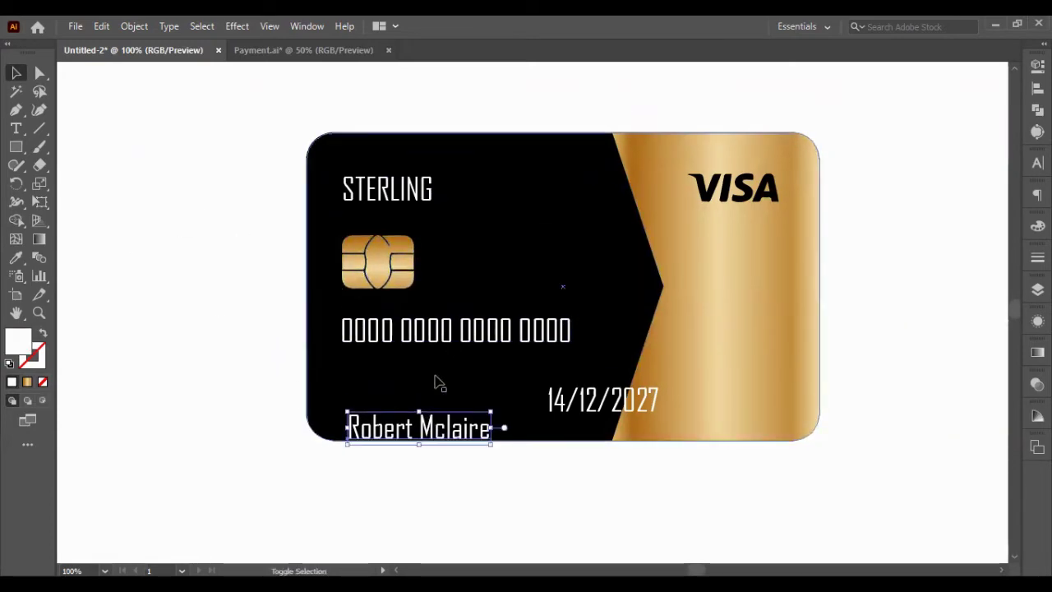
key("shift+Up")
key("shift+Up")
key("shift+Up")
key("shift+Up")
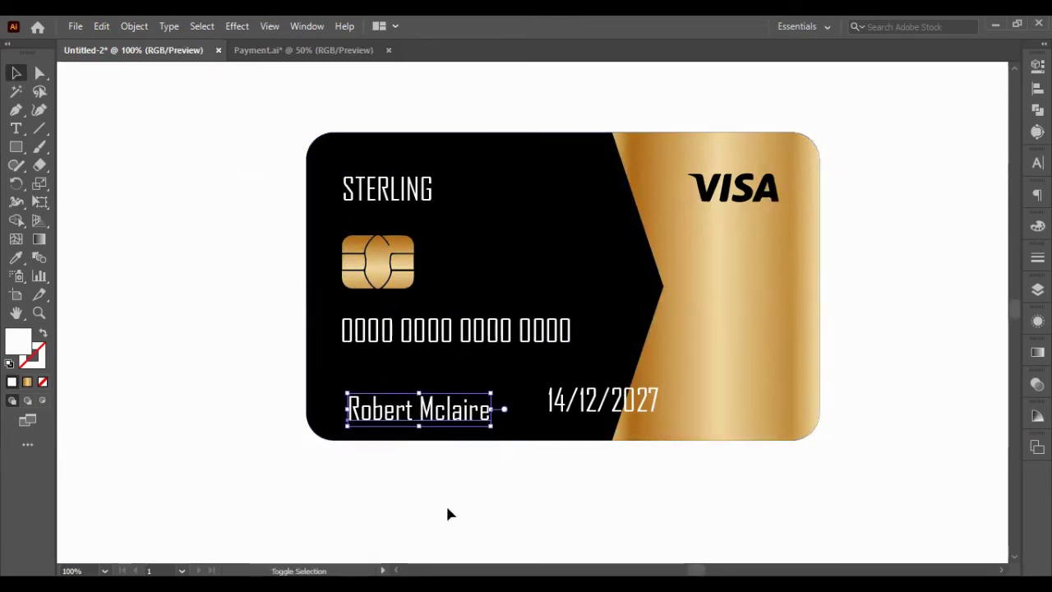
key("Up")
key("Up")
key("Up")
key("Up")
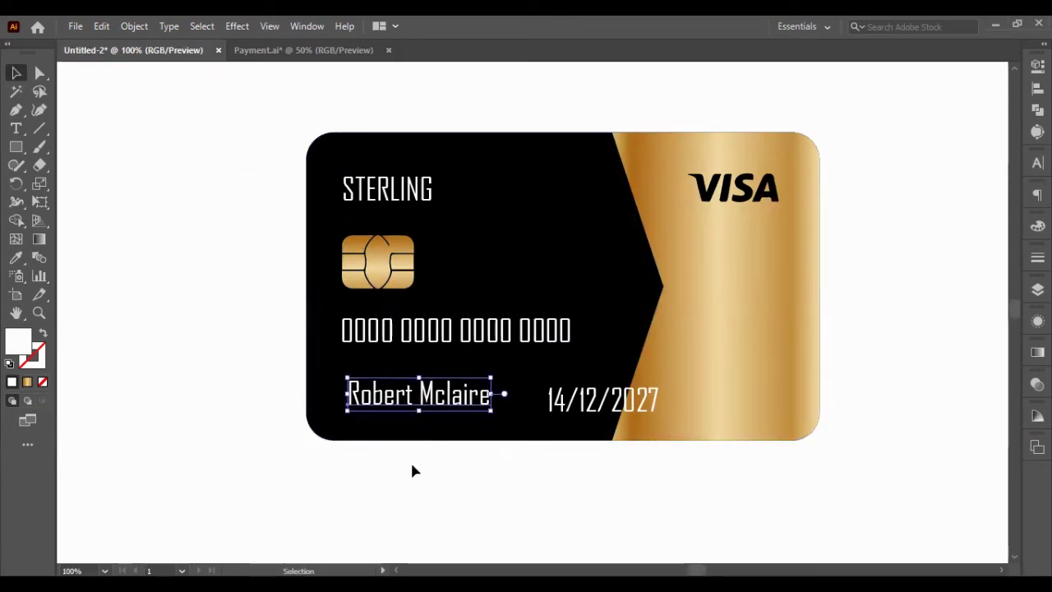
left_click(395, 332, "shift")
left_click(1037, 88)
- Left-align the name with the card number and make the date 14/12/2027 solid white at 100% opacity
left_click(857, 100)
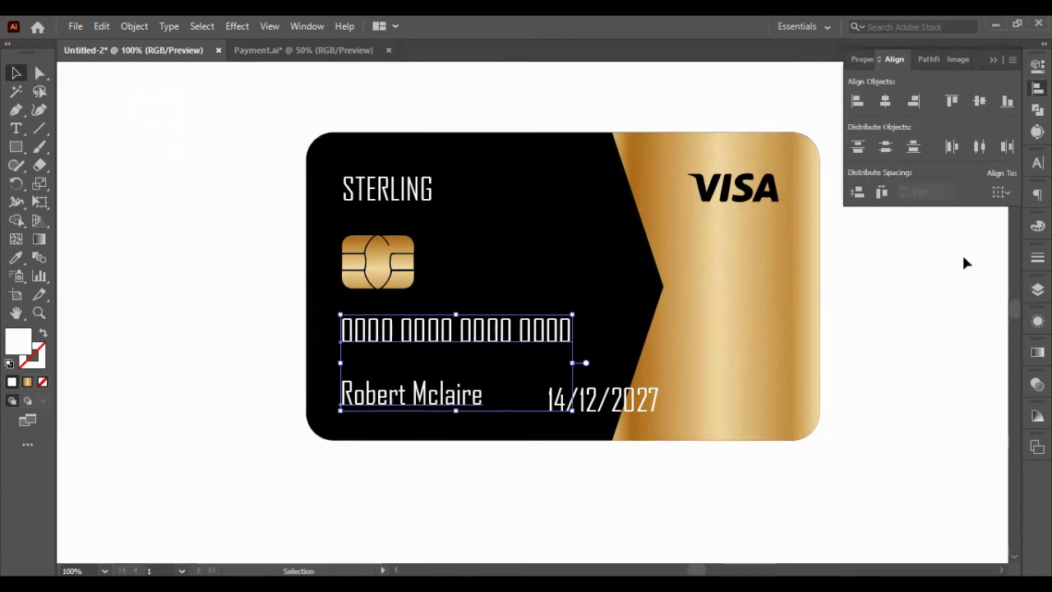
left_click(889, 250)
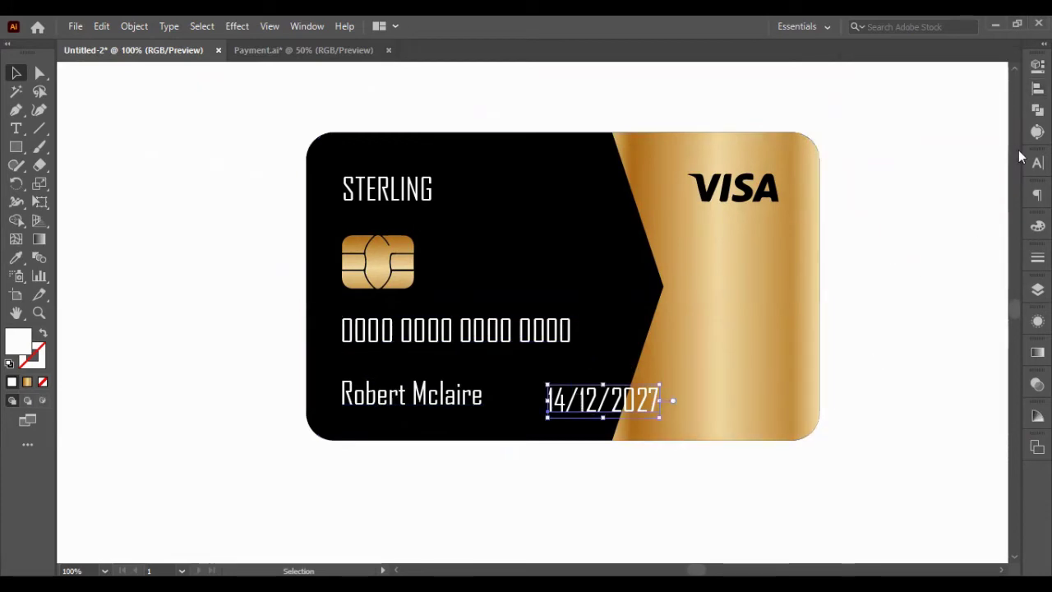
left_click(1037, 66)
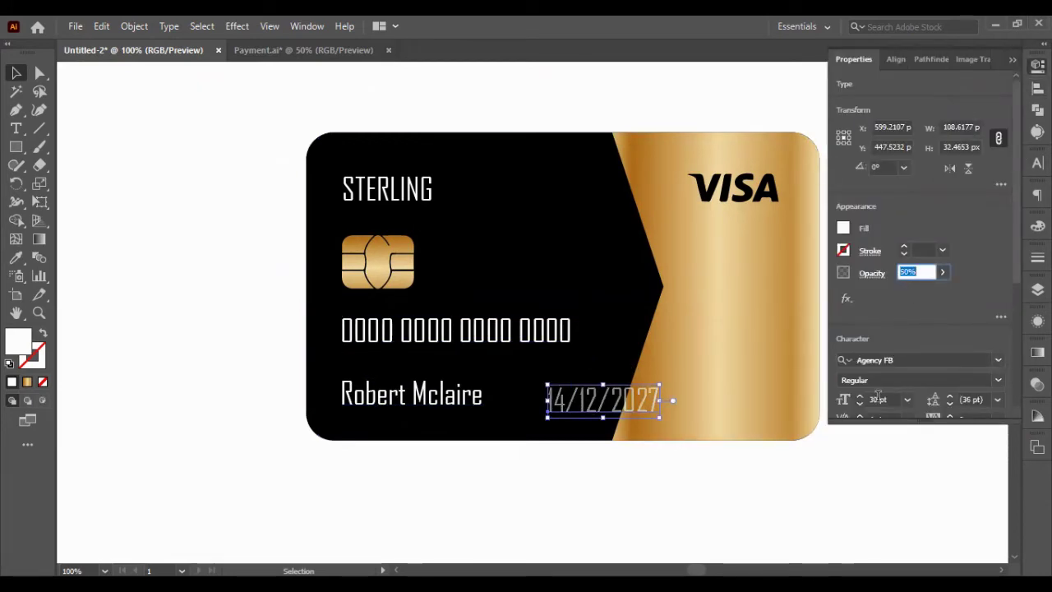
type("100")
left_click(787, 480)
left_click(15, 257)
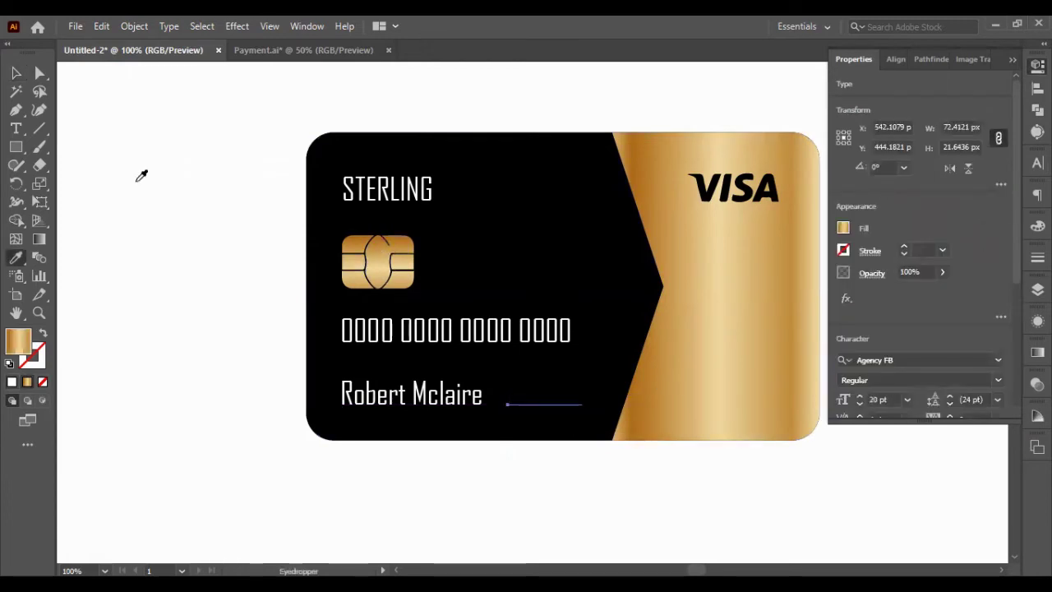
left_click(568, 463)
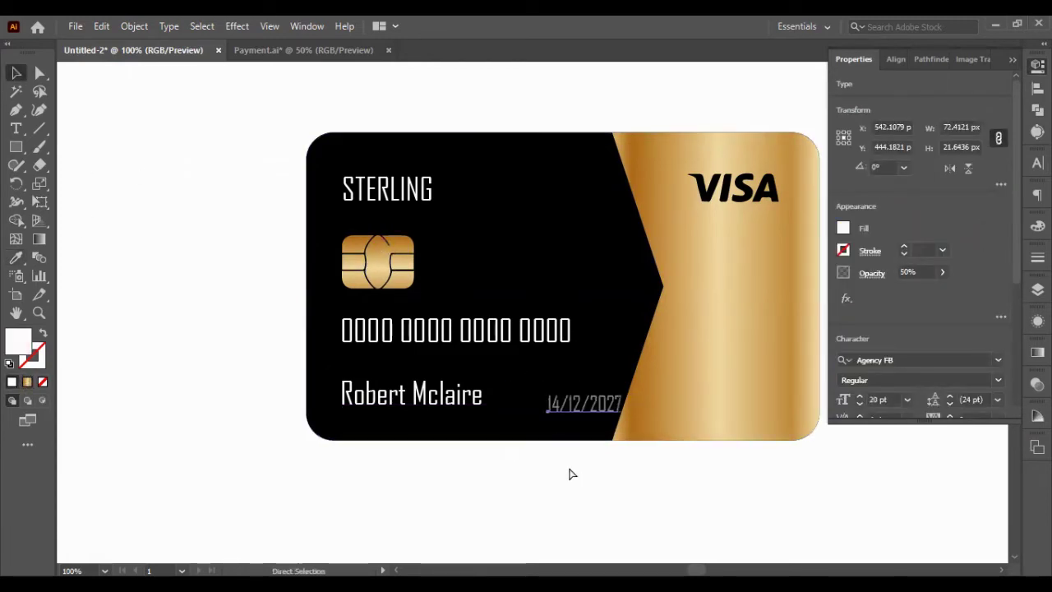
left_click(562, 462, "ctrl")
- Move the cardholder name up slightly and give the card background a gold gradient fill
scroll(598, 473, "up", 2)
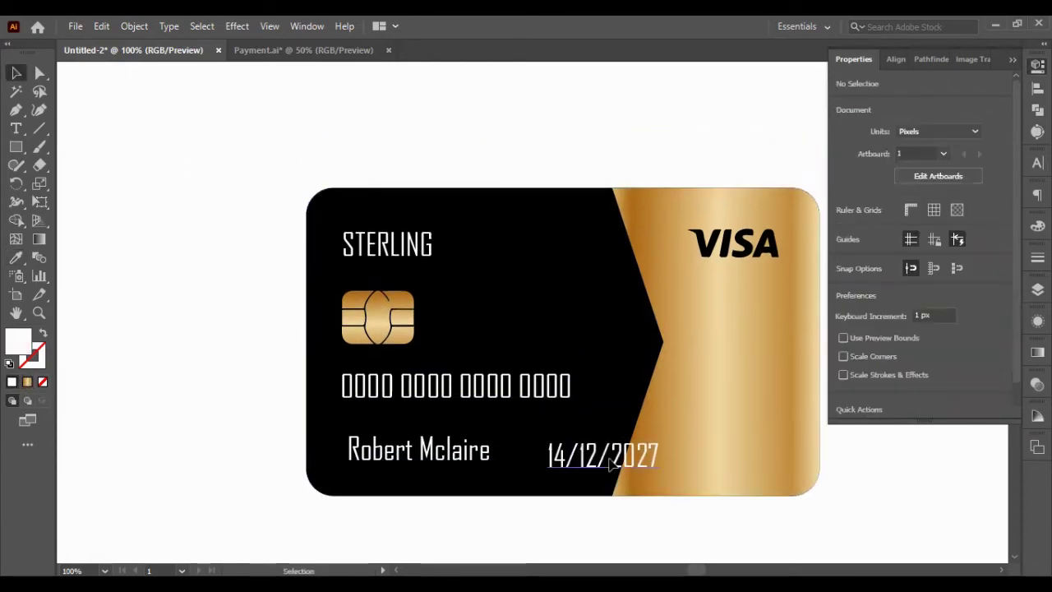
left_click(380, 472)
left_click_drag(389, 447, 390, 438)
left_click(463, 286)
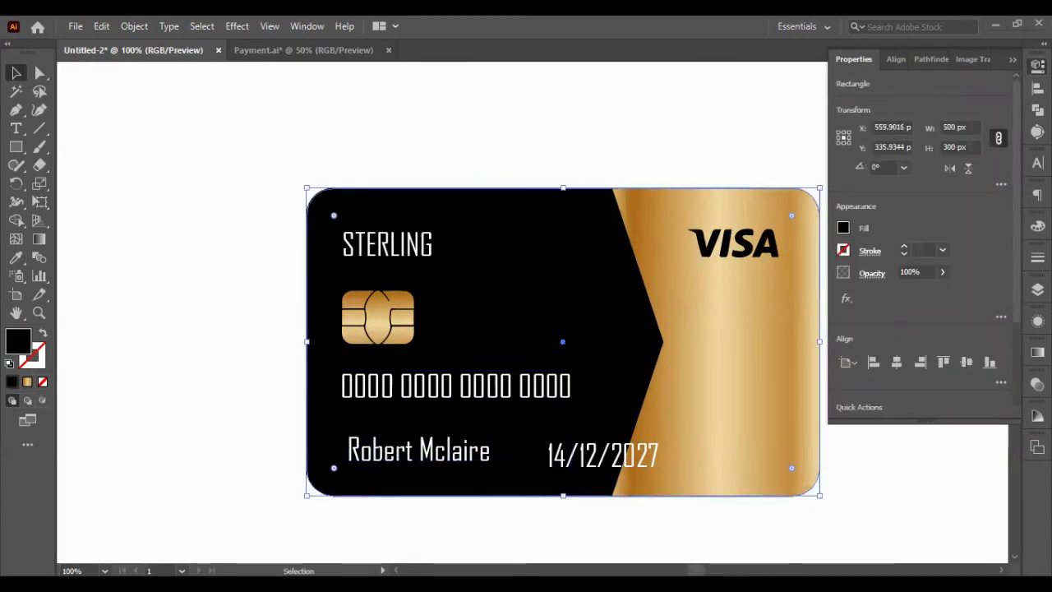
left_click(26, 382)
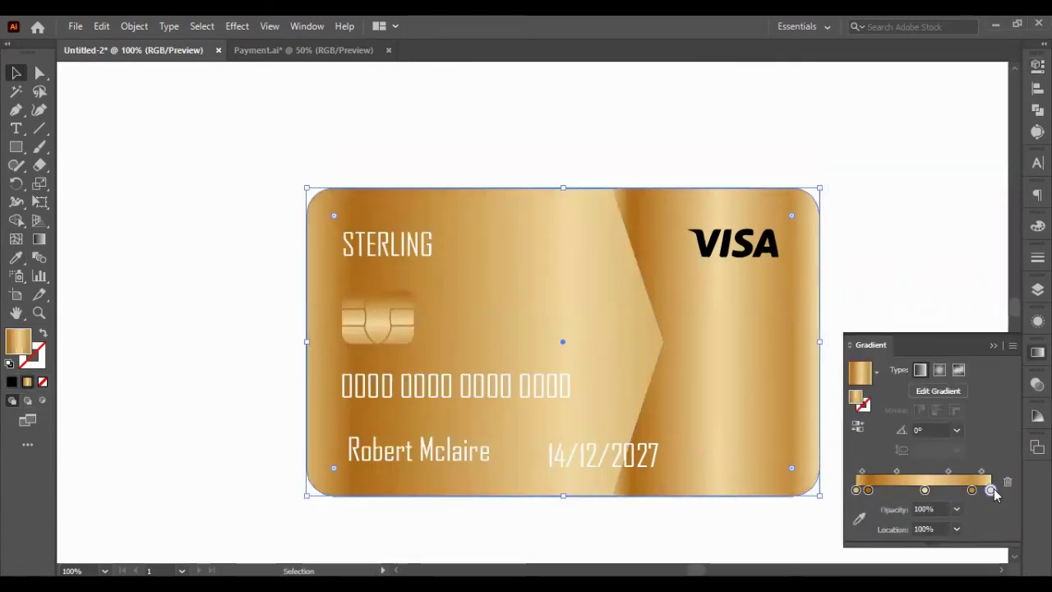
- Reduce the background gradient to two stops and set both to black, the right one a dark CMYK mix
left_click_drag(990, 489, 970, 526)
left_click_drag(867, 489, 871, 526)
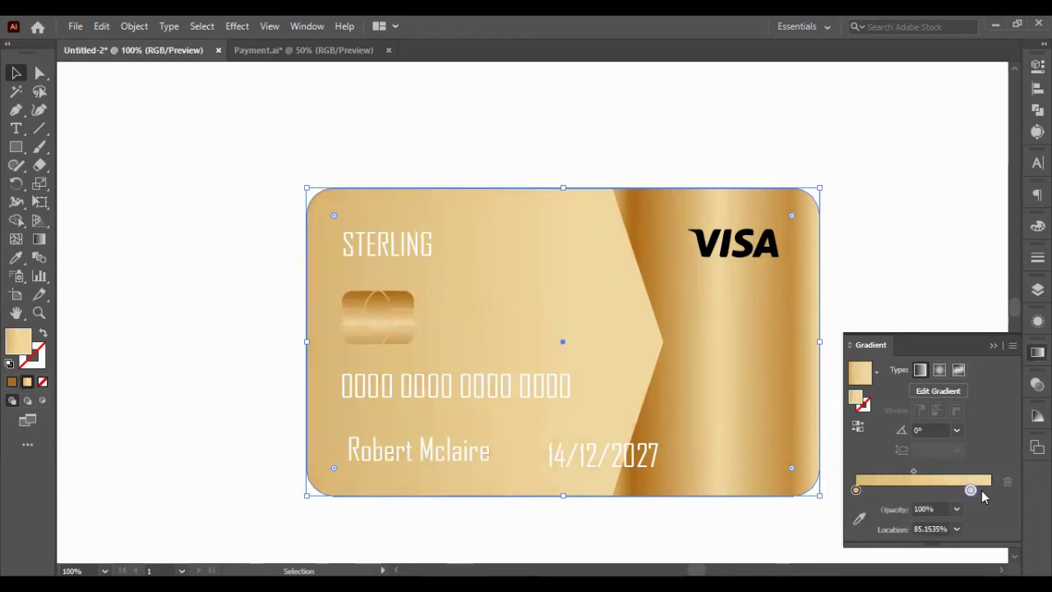
left_click_drag(981, 490, 991, 490)
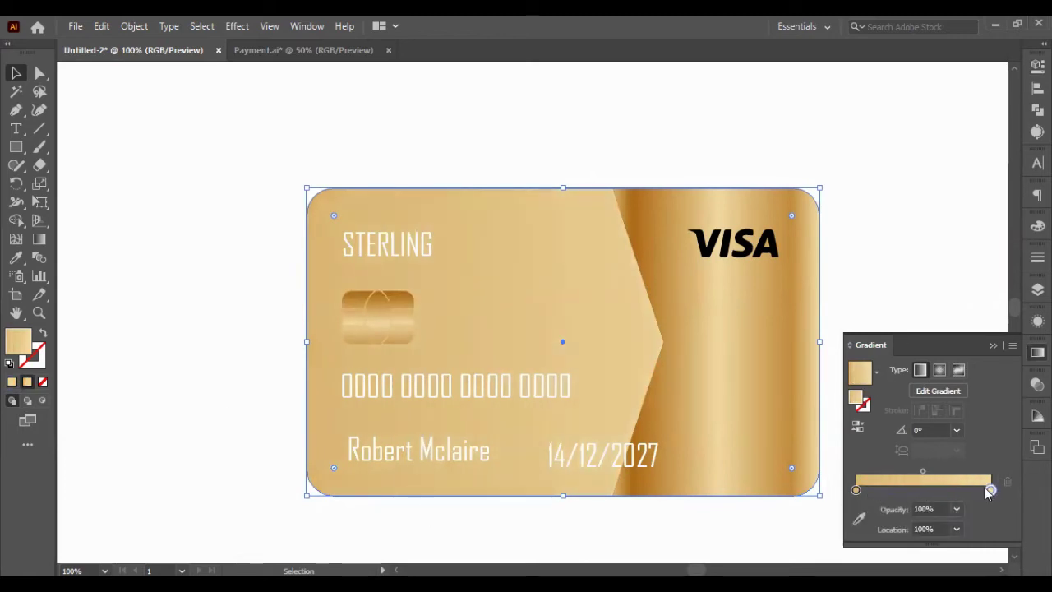
double_click(990, 490)
left_click(817, 425)
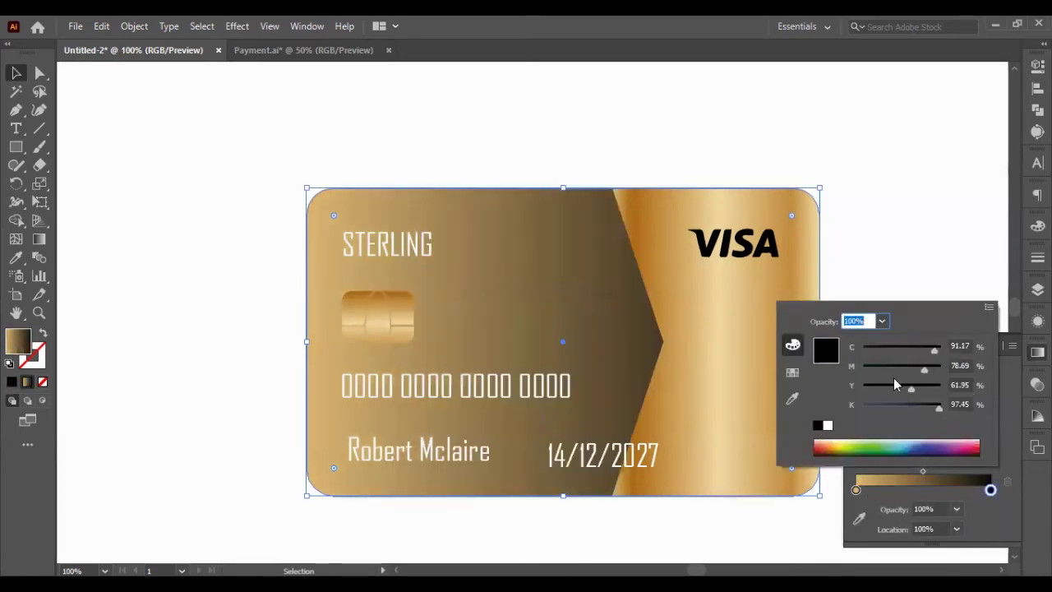
left_click_drag(893, 378, 909, 410)
left_click(855, 490)
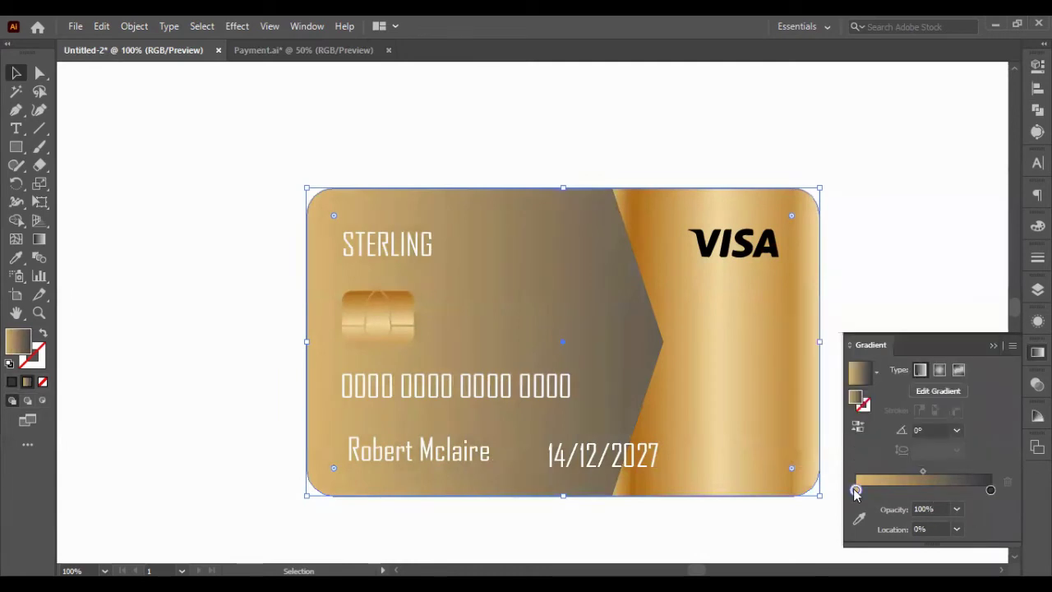
double_click(856, 490)
left_click(817, 425)
left_click(872, 189)
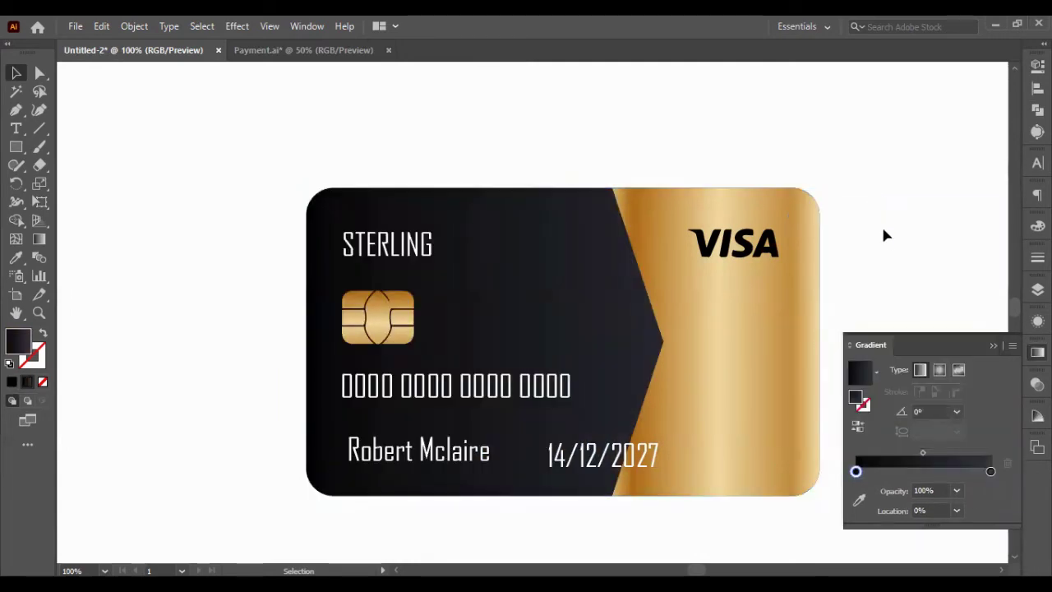
- Left-align the name to the card number and move the card number slightly lower
left_click(943, 365)
left_click(458, 393)
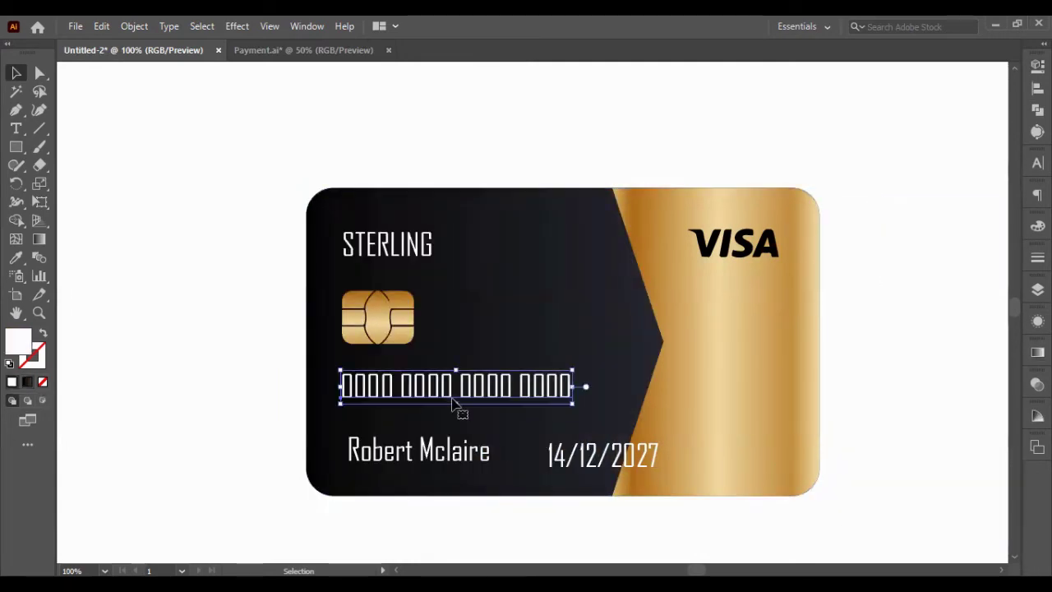
left_click(419, 450, "shift")
key("shift+F7")
left_click(857, 100)
left_click(854, 255)
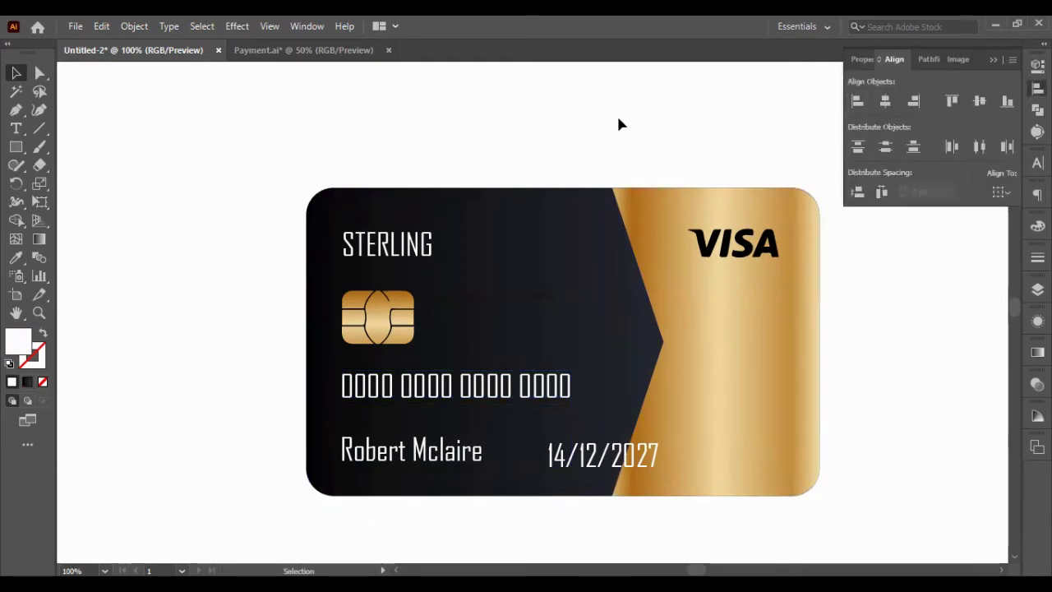
left_click(990, 60)
left_click_drag(430, 386, 430, 397)
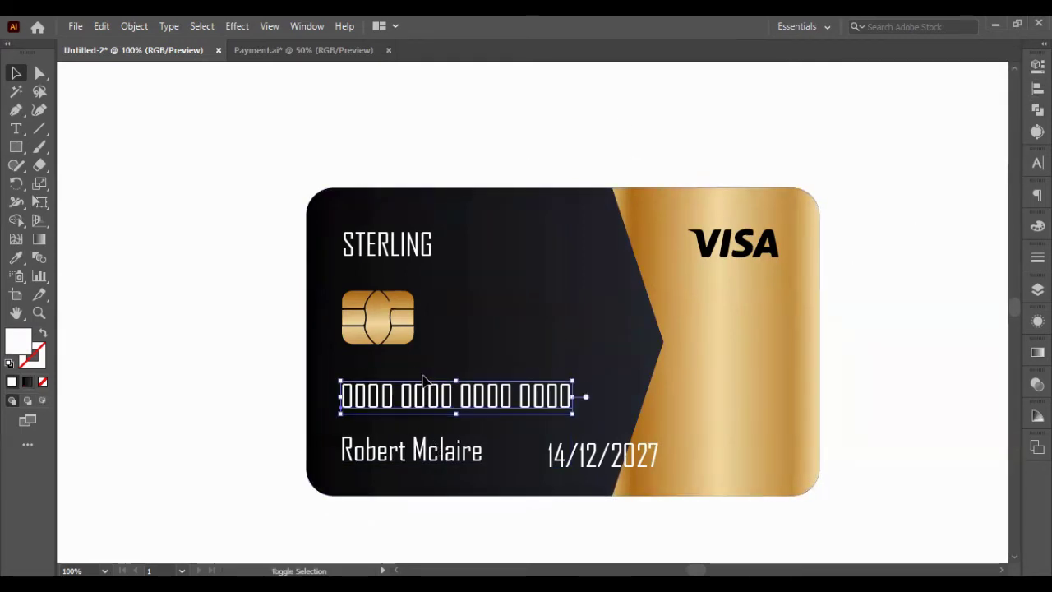
left_click(875, 345)
- Duplicate the card directly below the original and move both cards up and left
scroll(773, 312, "right", 2)
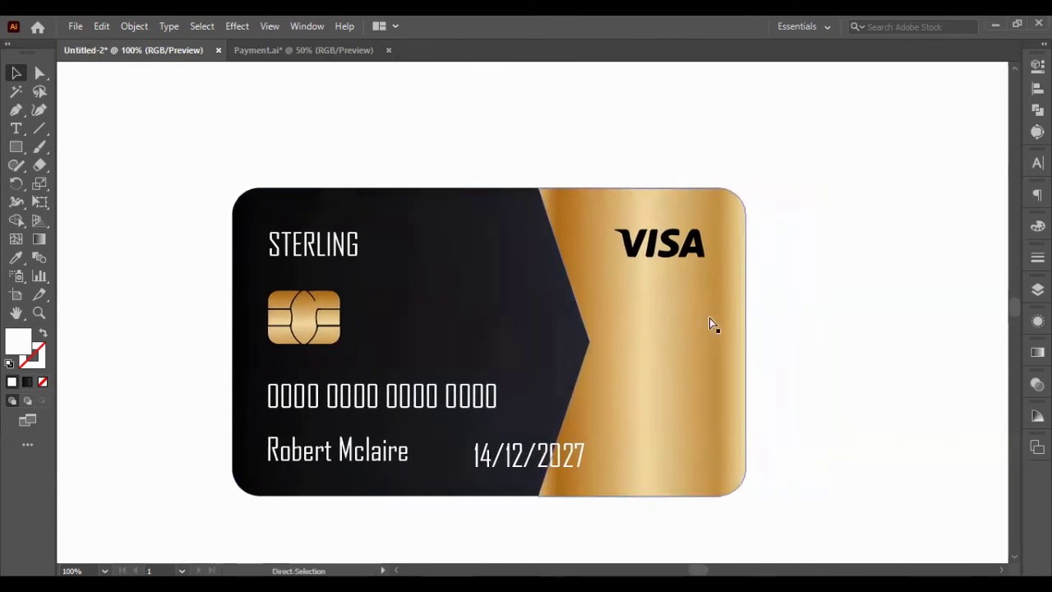
scroll(625, 328, "down", 2)
scroll(579, 373, "down", 1)
scroll(624, 444, "down", 3)
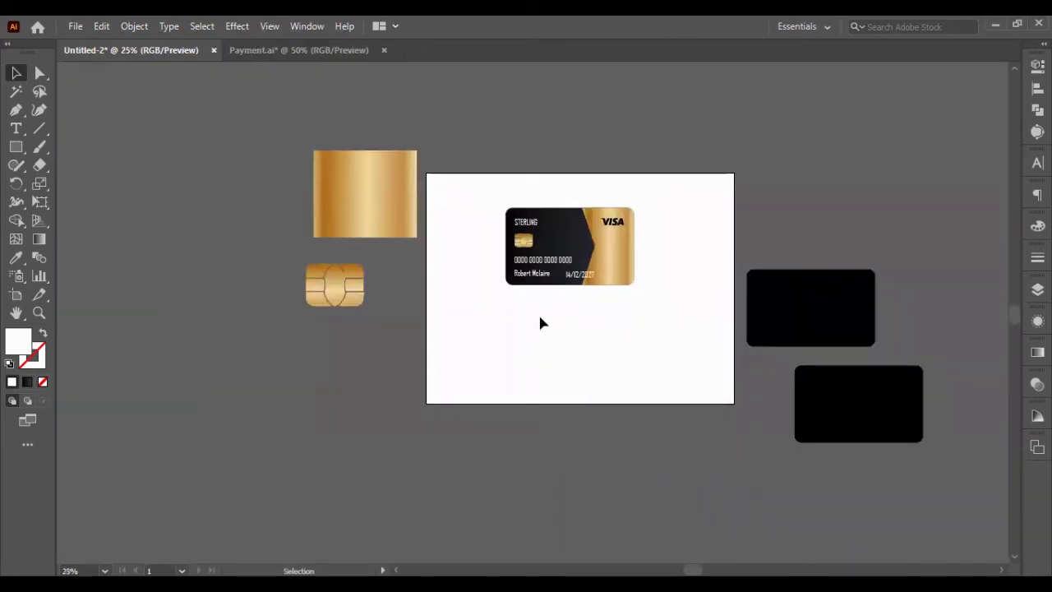
scroll(447, 213, "up", 1)
left_click_drag(617, 289, 617, 469, "alt")
left_click_drag(441, 177, 772, 465)
left_click_drag(691, 415, 568, 374)
left_click(744, 489)
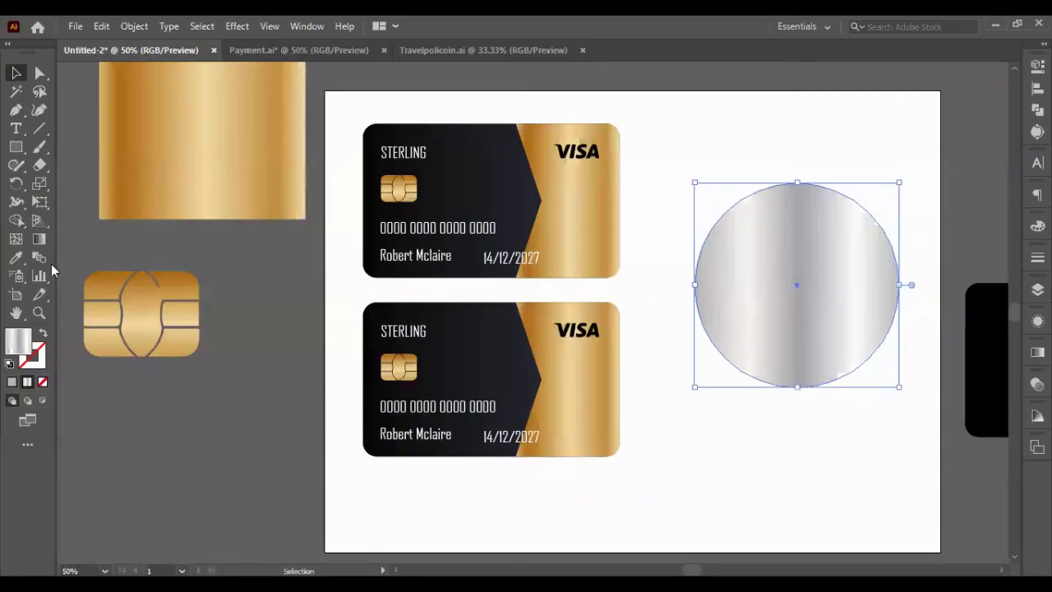
left_click(15, 256)
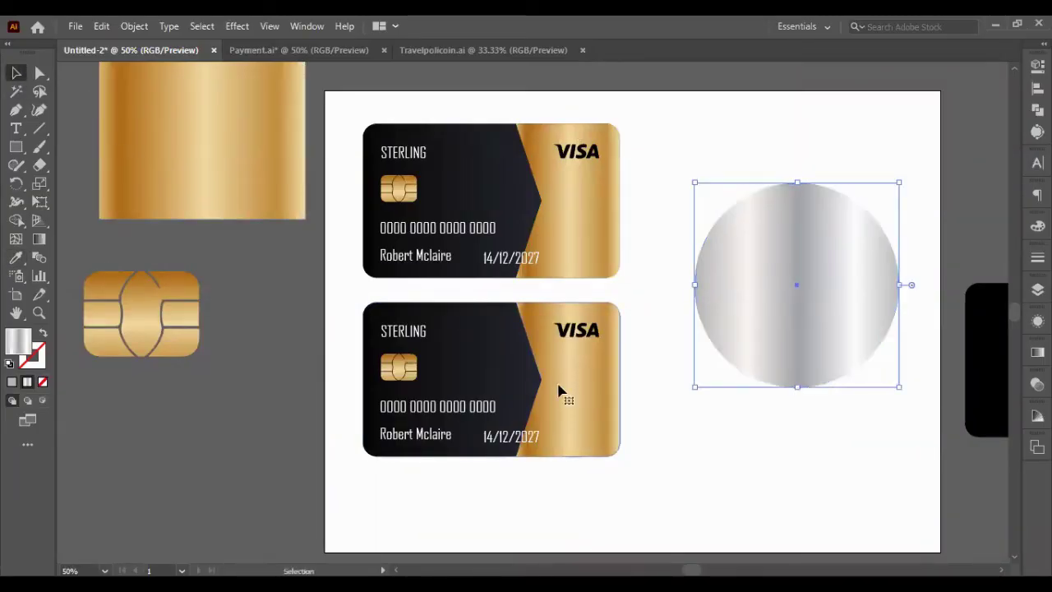
- Copy the circle's silver gradient onto the lower card's gold panel and run it diagonally
left_click(559, 394, "ctrl")
left_click(754, 265)
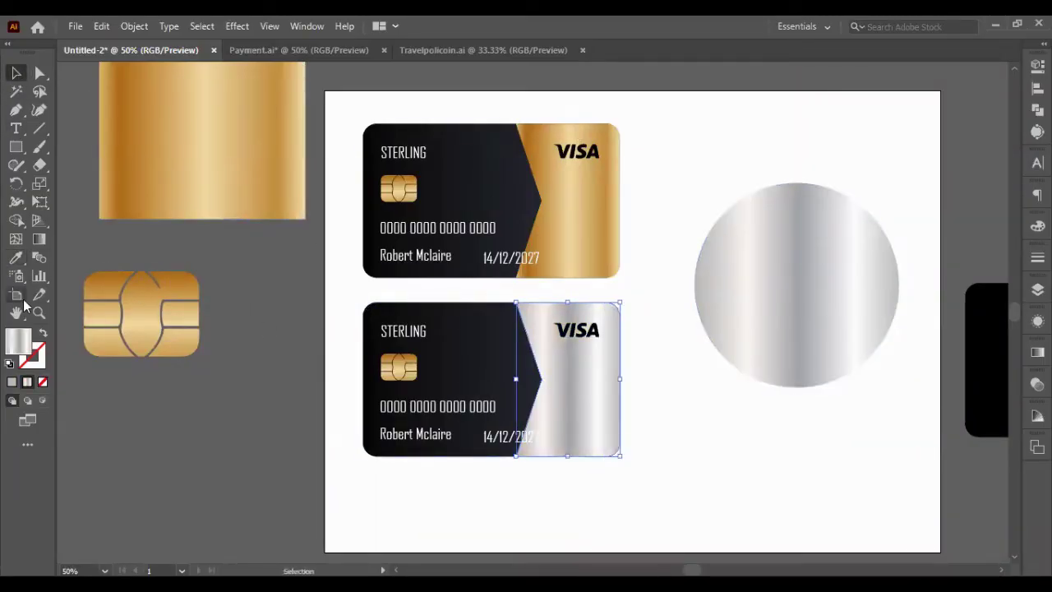
left_click(38, 239)
left_click_drag(515, 323, 717, 499)
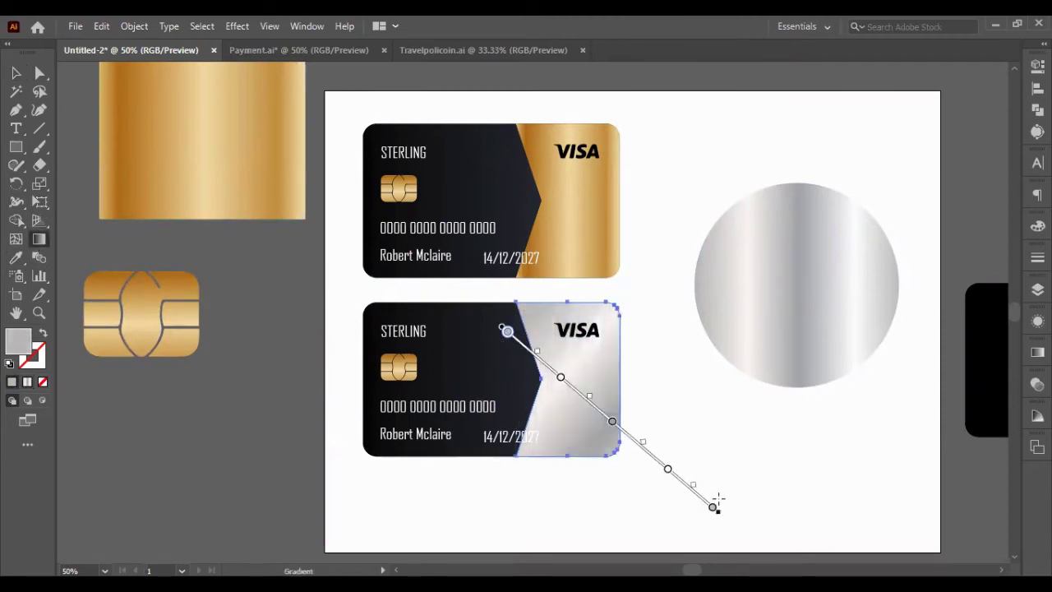
- Redraw the panel's silver gradient and stretch it further to the right
key("ctrl+z")
mouse_move(516, 308)
left_mouse_down()
mouse_move(609, 477)
mouse_move(608, 446)
mouse_move(622, 474)
mouse_move(600, 454)
left_mouse_up()
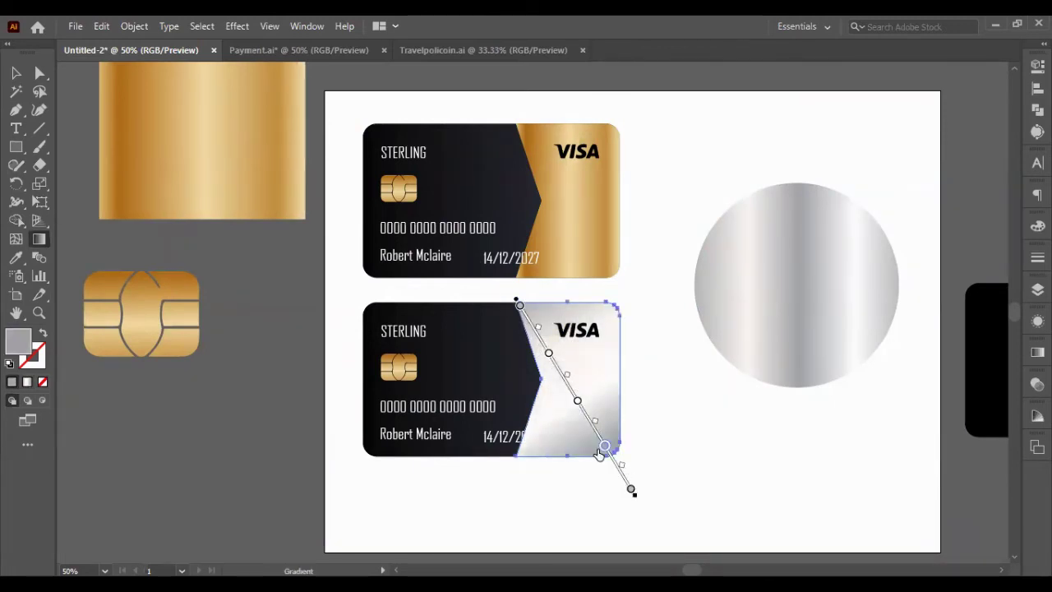
left_click(14, 73)
left_click(648, 336)
key("ctrl+z")
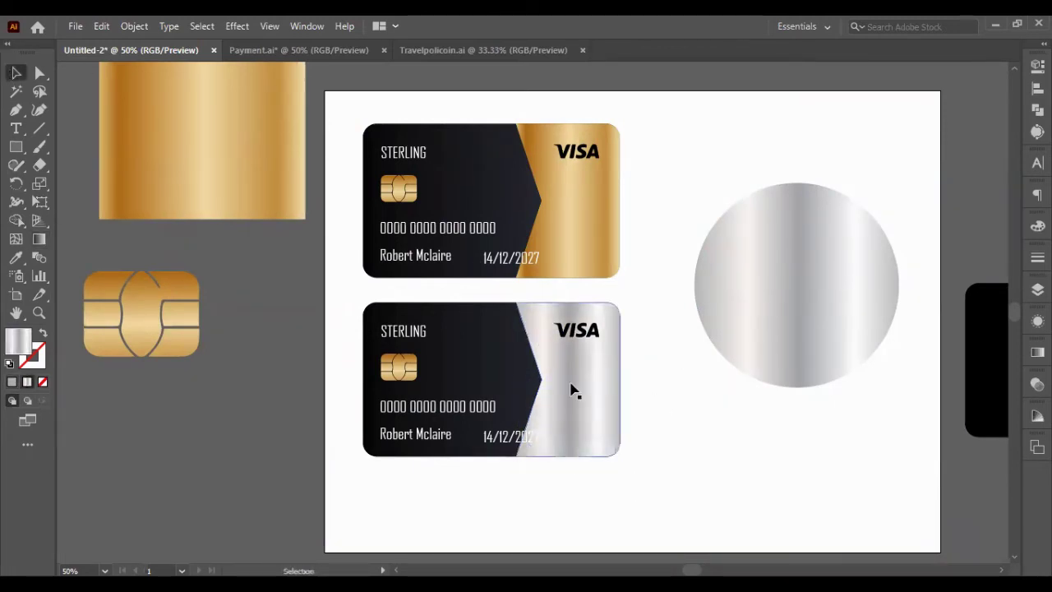
left_click(39, 239)
left_click_drag(631, 383, 658, 384)
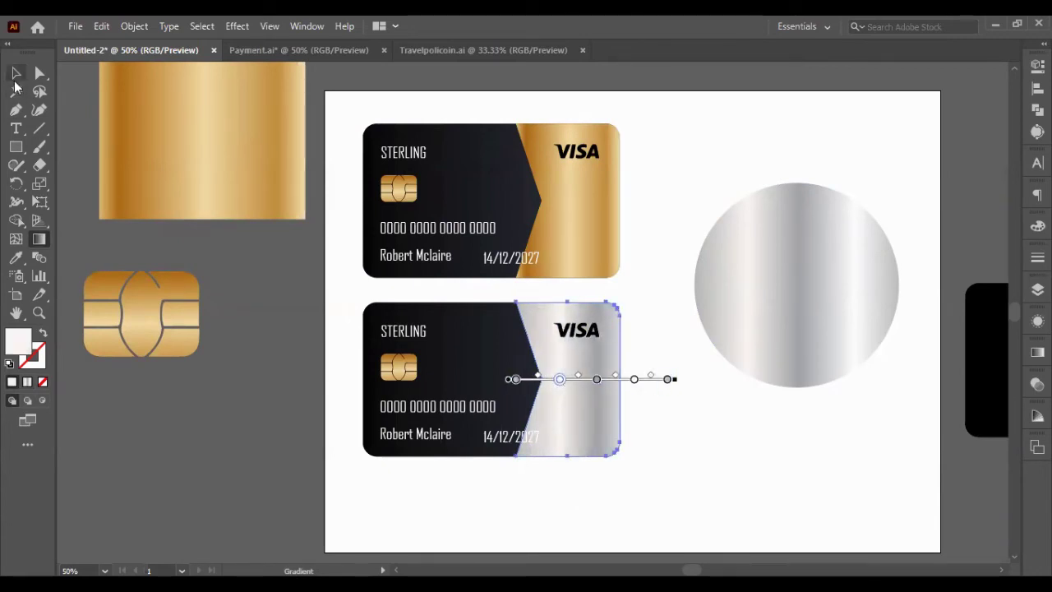
- Give the lower card's chip the same silver gradient with the Eyedropper
left_click(399, 367)
key("i")
left_click(559, 380)
- Give the top card's gold chip the silver finish of the lower card's chip
key("v")
key("ctrl+equal")
key("ctrl+equal")
key("ctrl+equal")
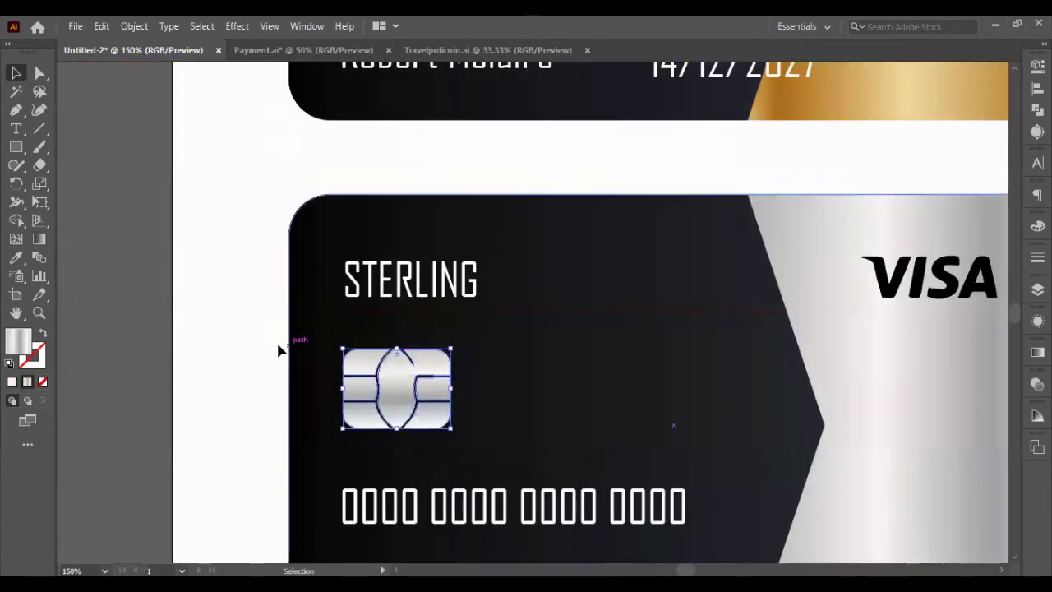
key("ctrl+minus")
key("ctrl+minus")
scroll(707, 416, "up", 2)
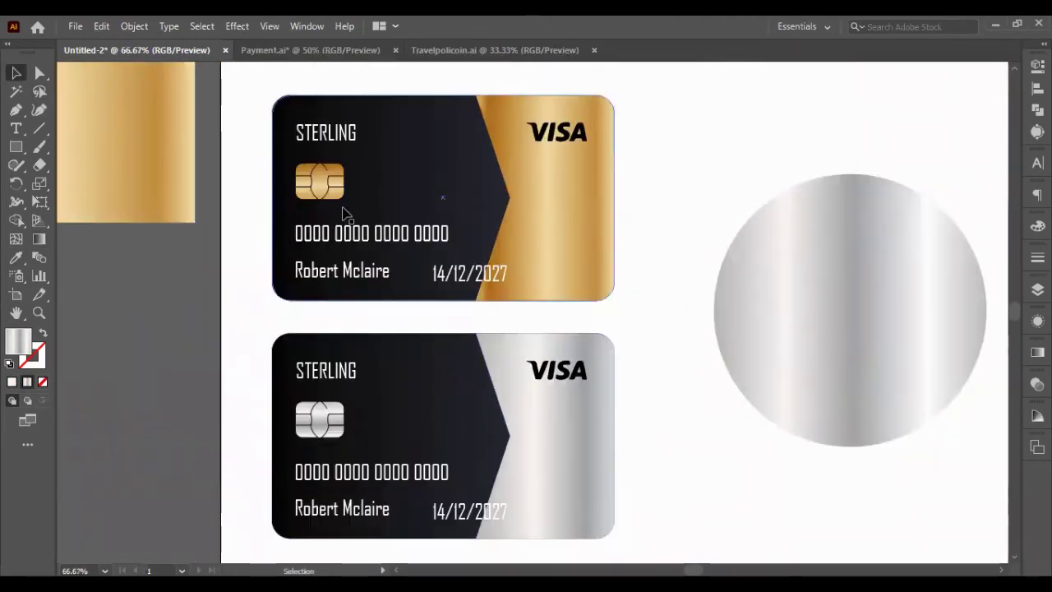
left_click(329, 191)
left_click(320, 419, "shift")
left_click(1037, 67)
left_click(359, 339)
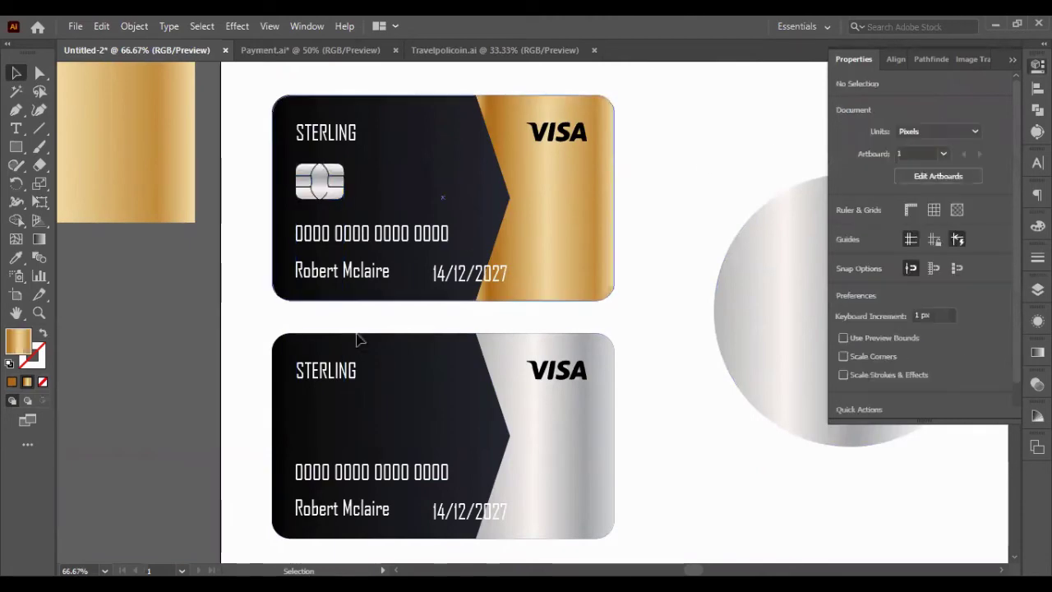
key("ctrl+z")
key("ctrl+shift+a")
key("ctrl+minus")
scroll(550, 341, "down", 2)
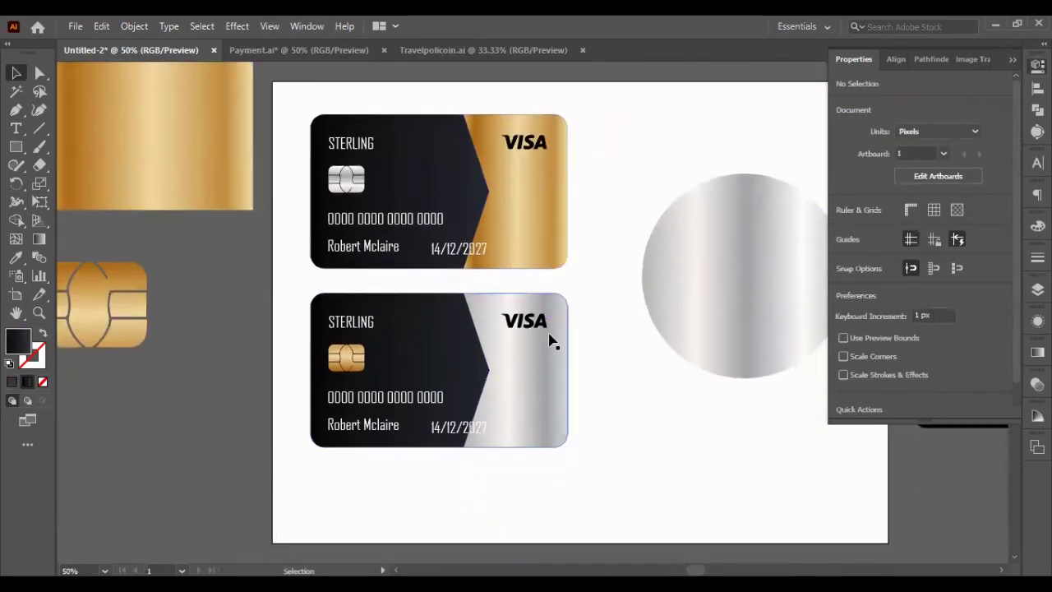
key("ctrl+shift+z")
- Move the silver card up off the artboard, restoring it after an accidental delete
left_click_drag(228, 300, 235, 282)
key("Delete")
left_click(695, 298)
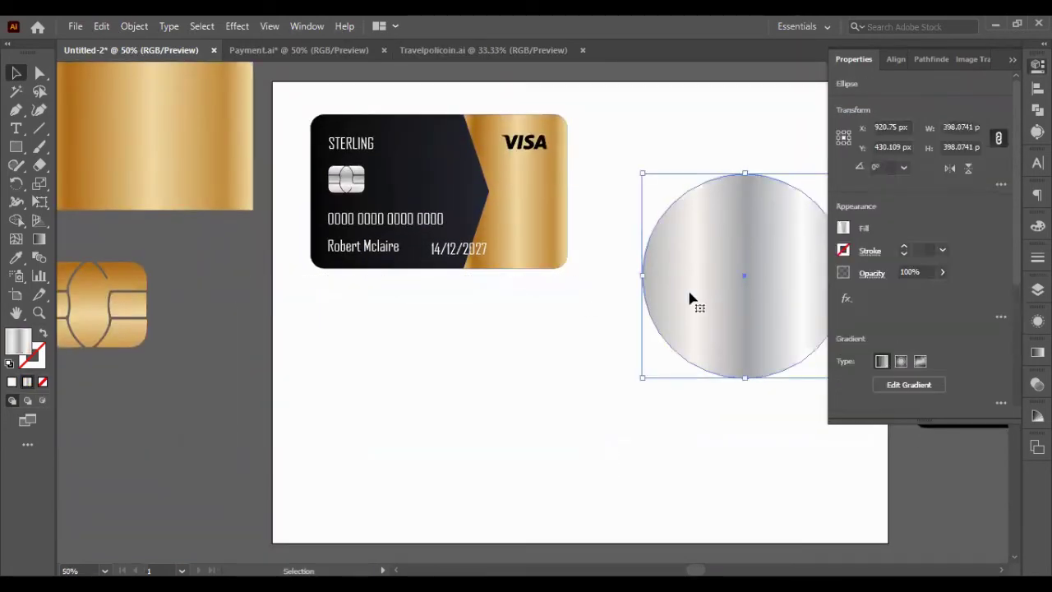
left_click(613, 378)
key("ctrl+z")
key("ctrl+minus")
key("ctrl+minus")
key("ctrl+minus")
key("ctrl+minus")
key("ctrl+minus")
left_click_drag(604, 379, 605, 298)
- Zoom back in to full size on the gold card
key("ctrl+plus")
key("ctrl+plus")
key("ctrl+plus")
key("ctrl+plus")
key("ctrl+plus")
key("ctrl+plus")
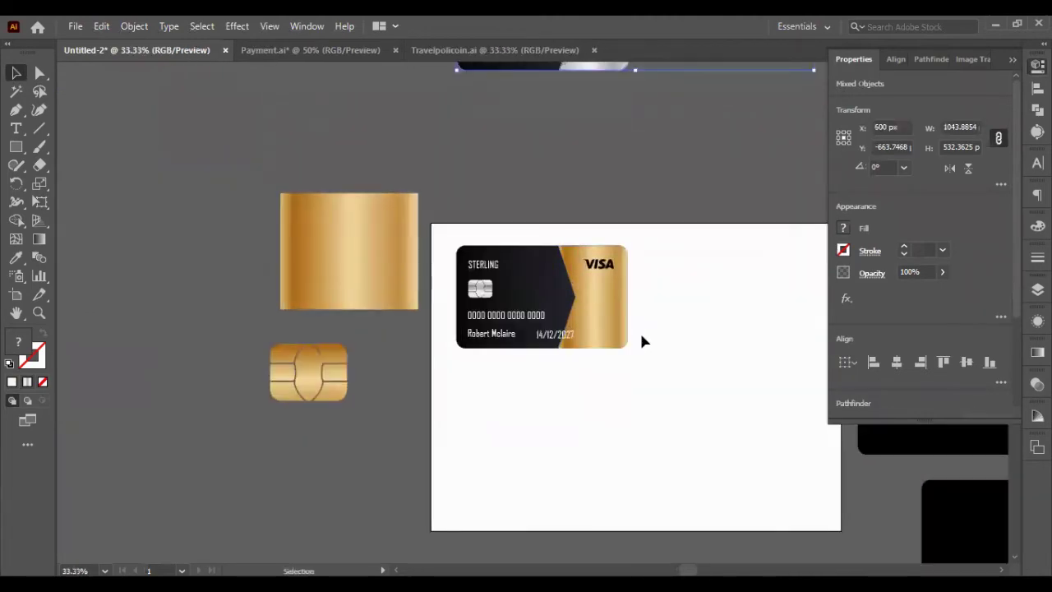
left_click(339, 295)
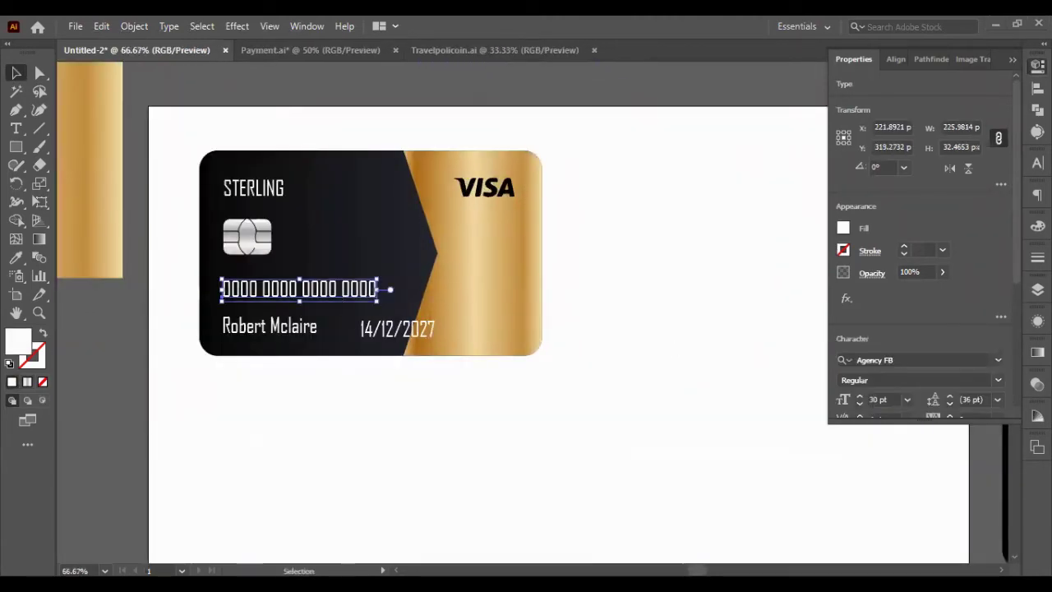
key("ctrl+shift+a")
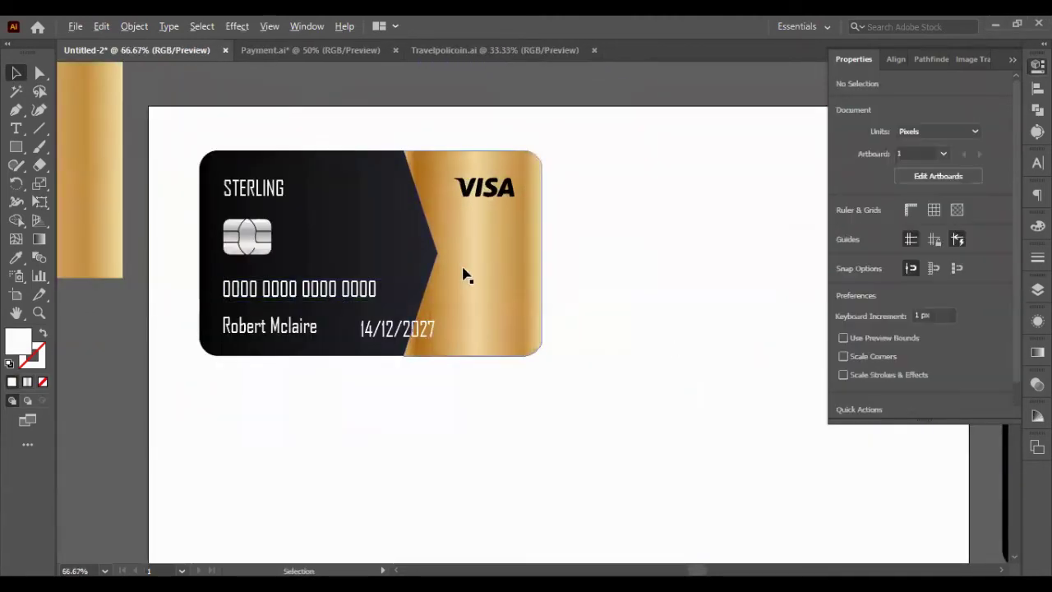
key("ctrl+plus")
- Draw a four-point shape from the chevron's point down past the card's bottom
key("p")
left_click(425, 250)
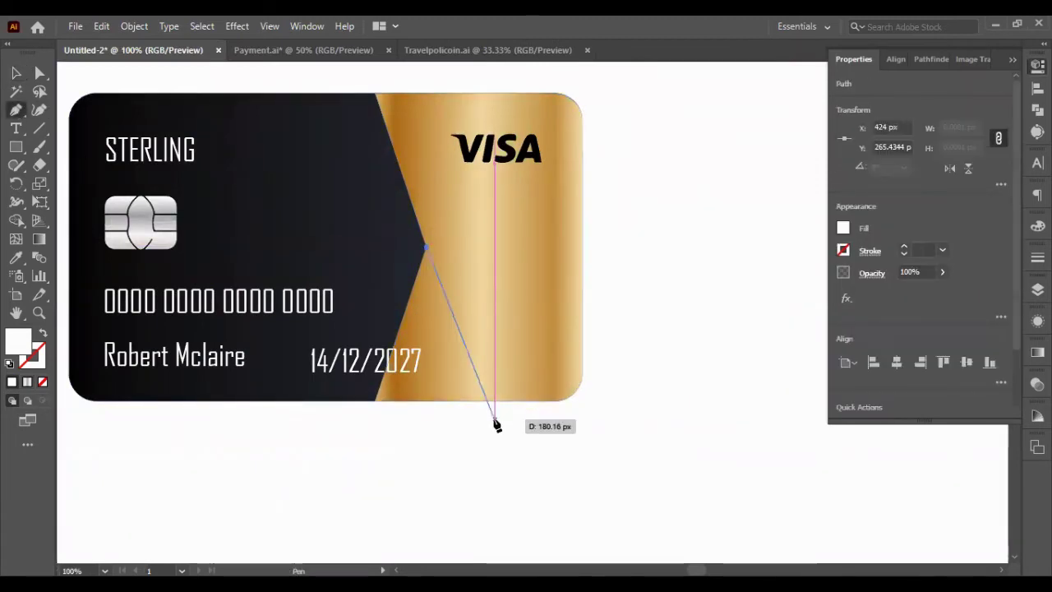
left_click(489, 426)
left_click(339, 433)
left_click(359, 291)
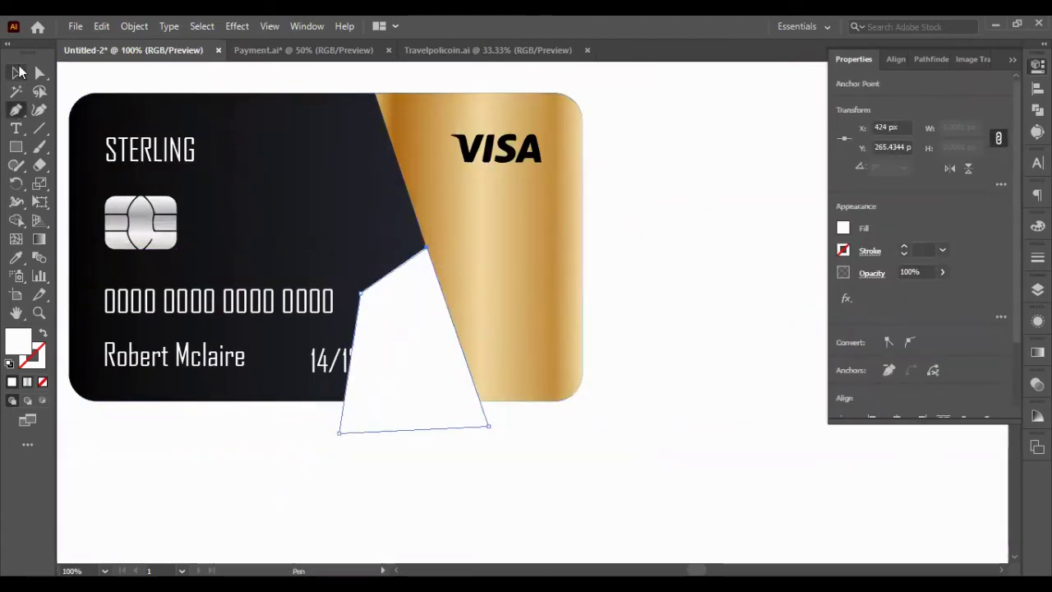
- Try a Pathfinder cut-out of the new shape from the gold panel, then undo it
left_click(18, 72)
left_click(470, 237, "shift")
key("c")
left_click(931, 59)
left_click(886, 100)
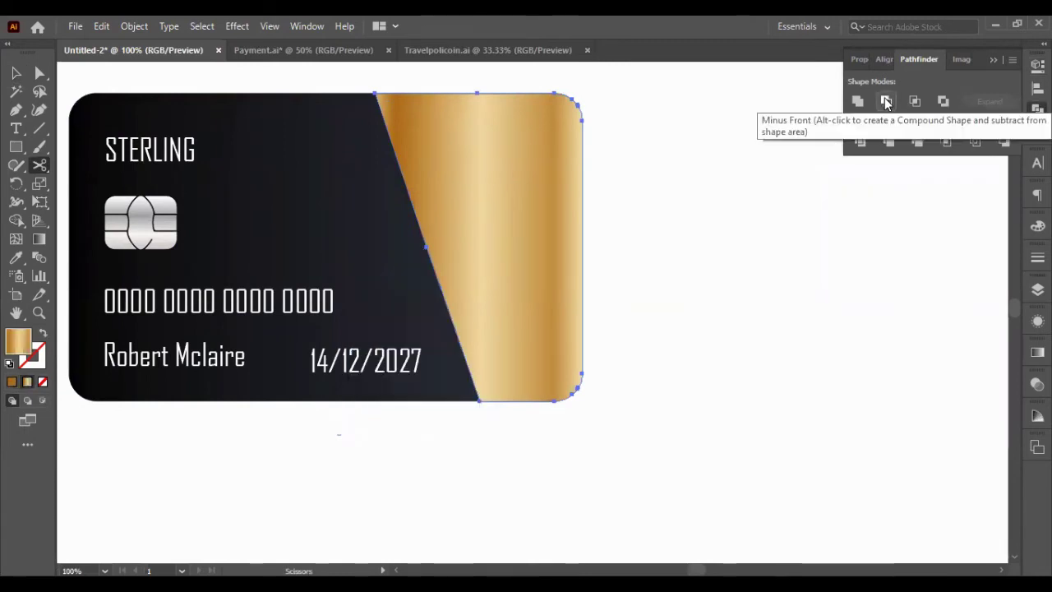
key("ctrl+z")
left_click(682, 353)
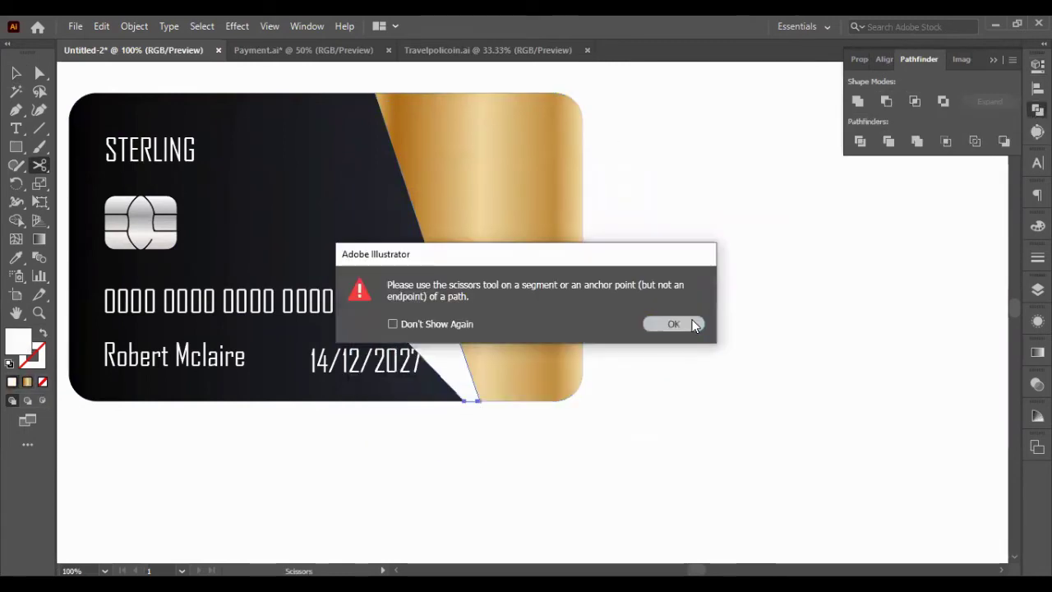
left_click(665, 323)
- Try moving the white triangle and intersecting the shapes, undoing both
key("v")
left_click_drag(414, 324, 362, 401)
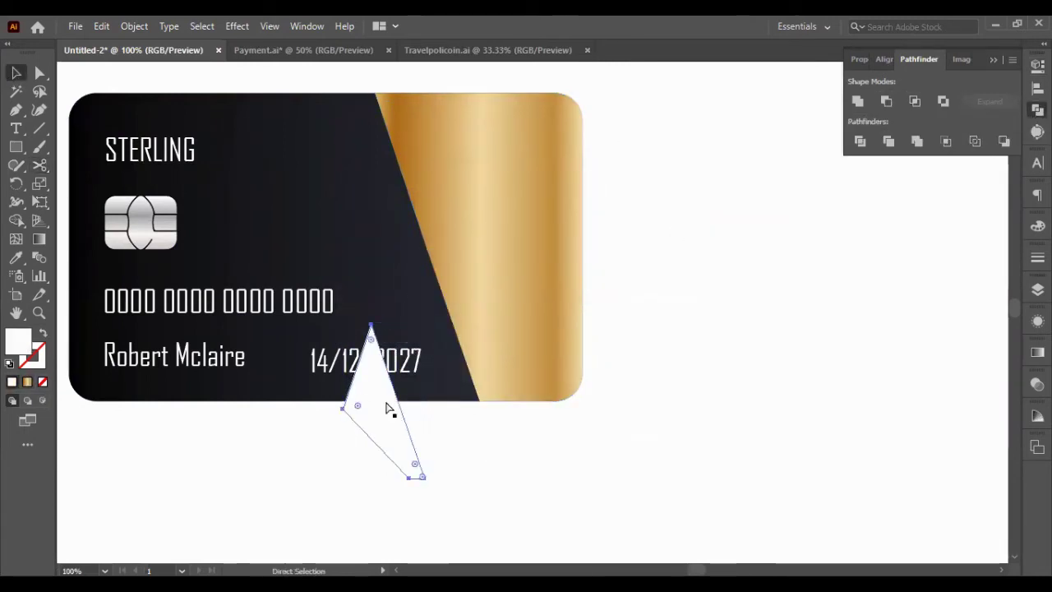
key("ctrl+z")
key("ctrl+z")
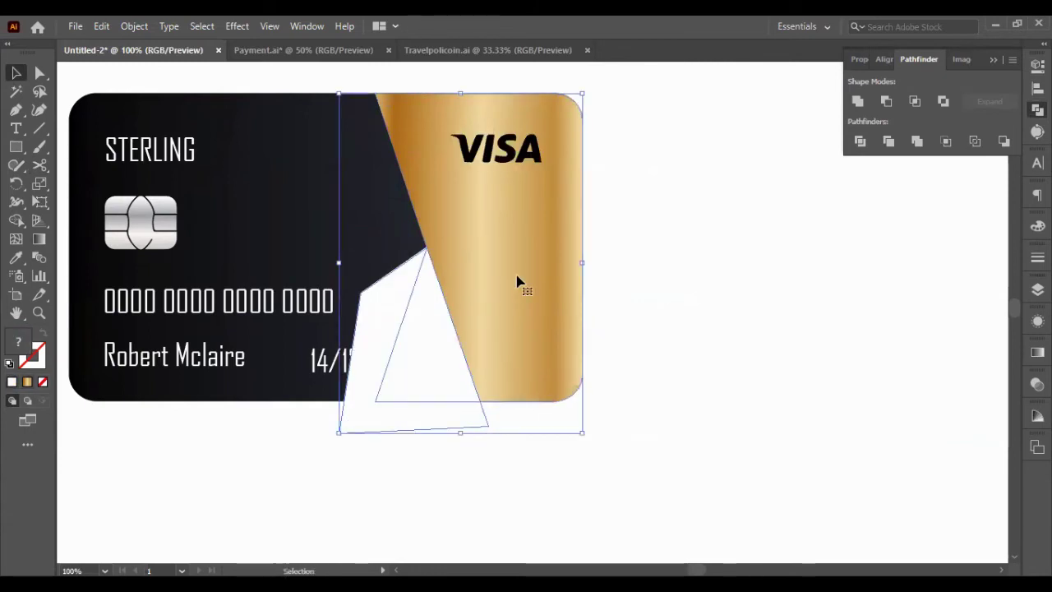
key("ctrl+z")
key("ctrl+shift+z")
left_click(914, 101)
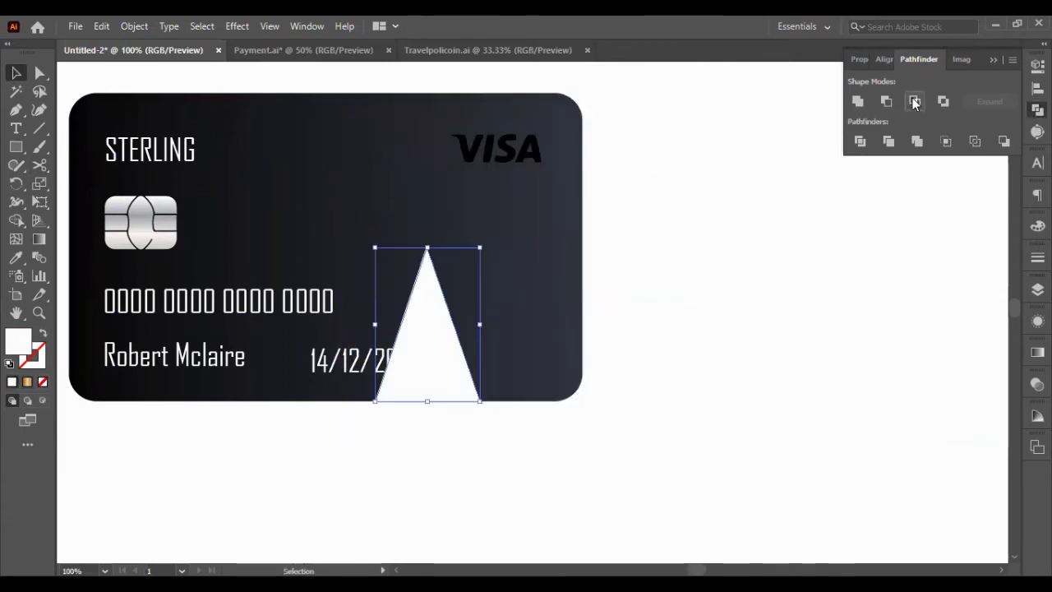
key("ctrl+z")
- Alt-drag a copy of the card below the original
left_click(422, 371)
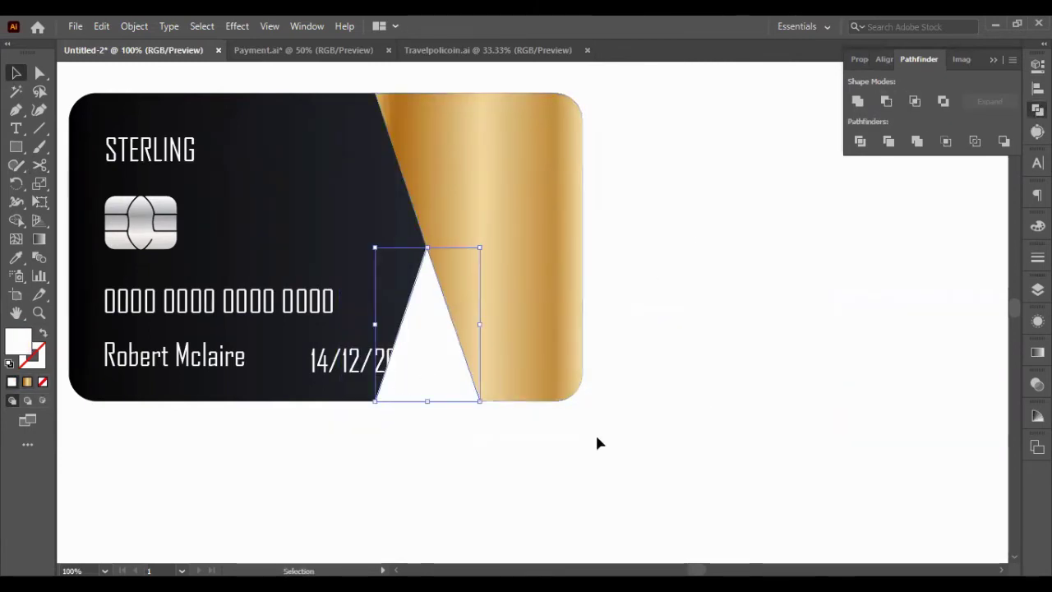
key("ctrl+minus")
scroll(546, 383, "down", 1)
left_click(403, 216)
left_click_drag(493, 271, 493, 447)
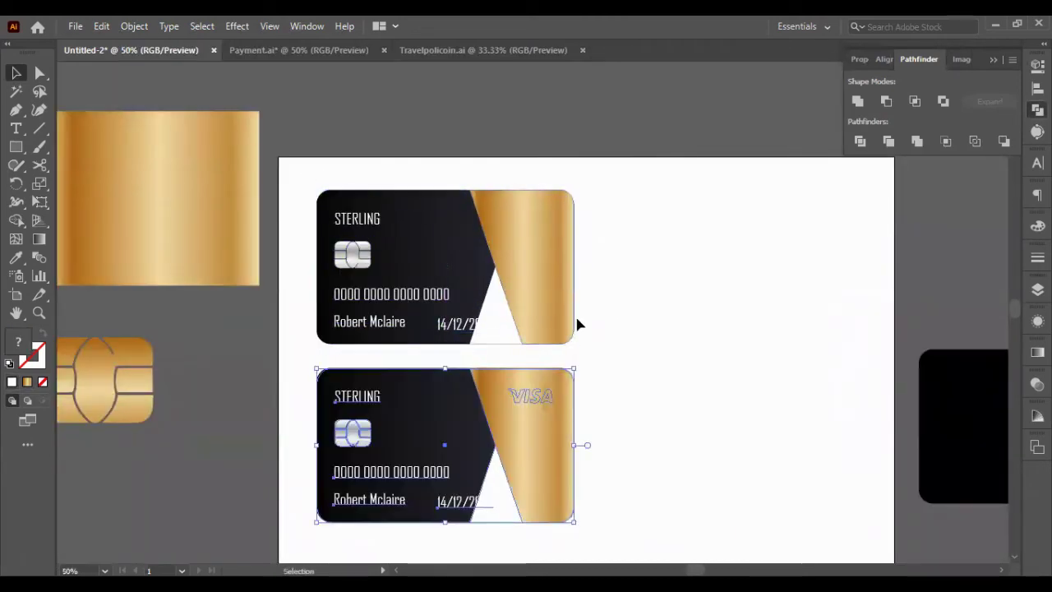
- Paste the VISA logo in front onto the gold panel
key("ctrl+plus")
left_click(437, 246)
key("ctrl+f")
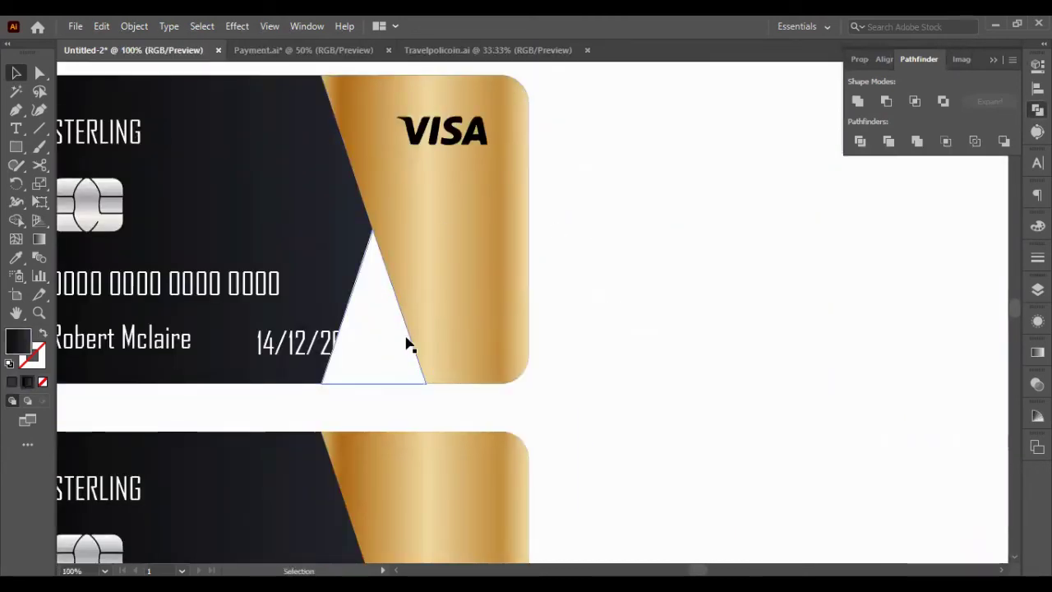
- Fill the white triangle with the gold gradient using the Eyedropper
left_click(404, 342)
left_click(16, 258)
left_click(460, 287)
left_click(16, 73)
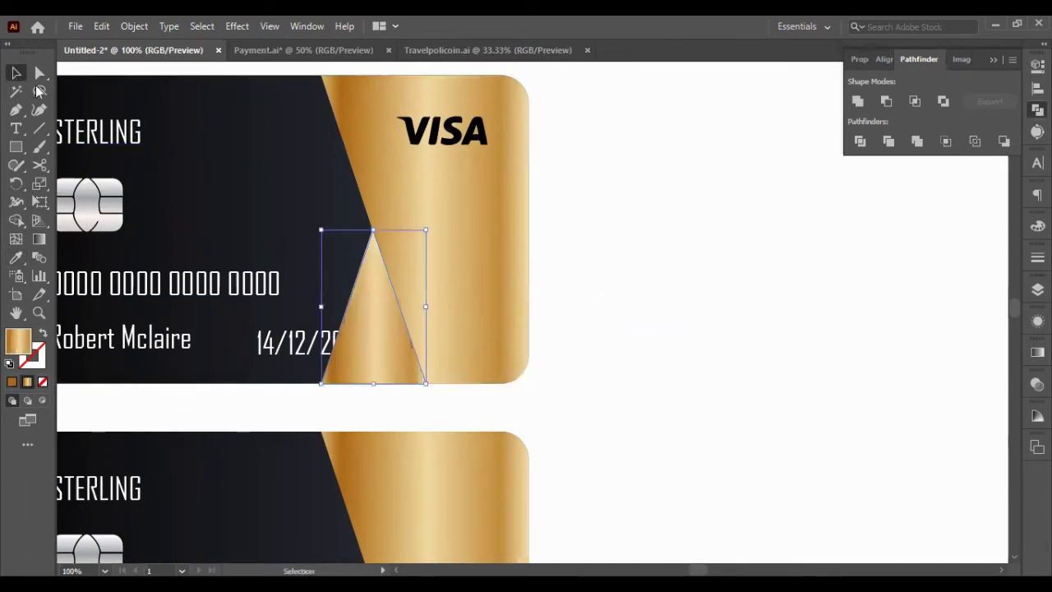
- Draw a thin three-point strip along the triangle's diagonal edge
scroll(331, 251, "up", 3)
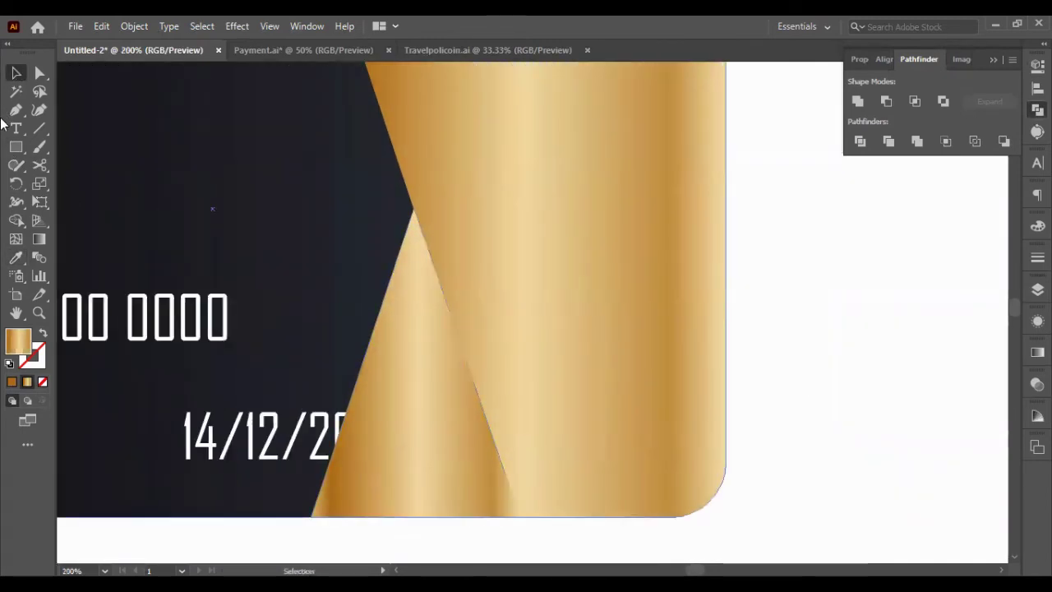
left_click(414, 212)
scroll(493, 345, "down", 1)
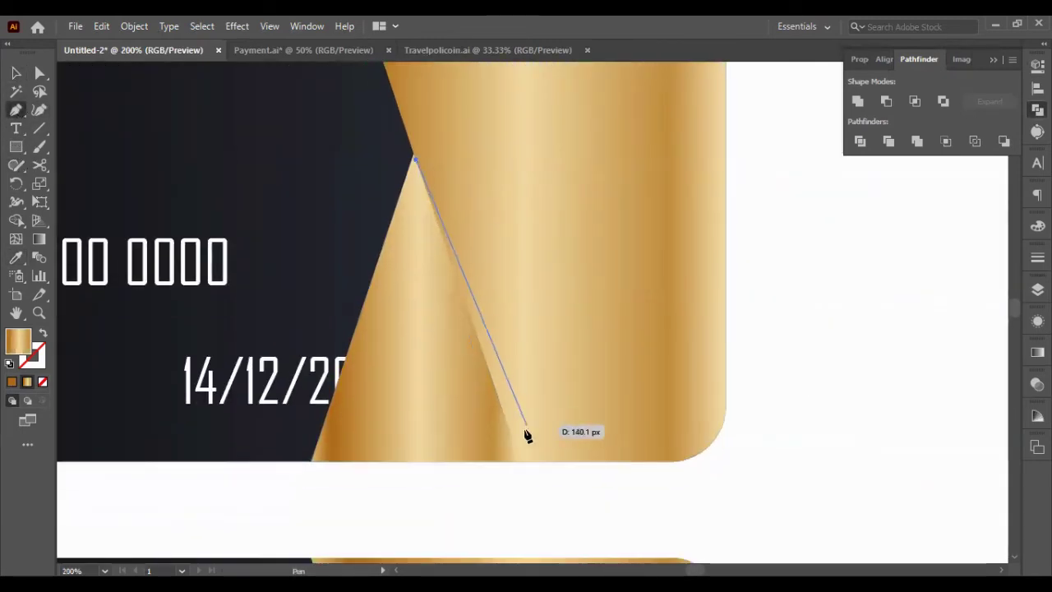
left_click(529, 455)
left_click(478, 290)
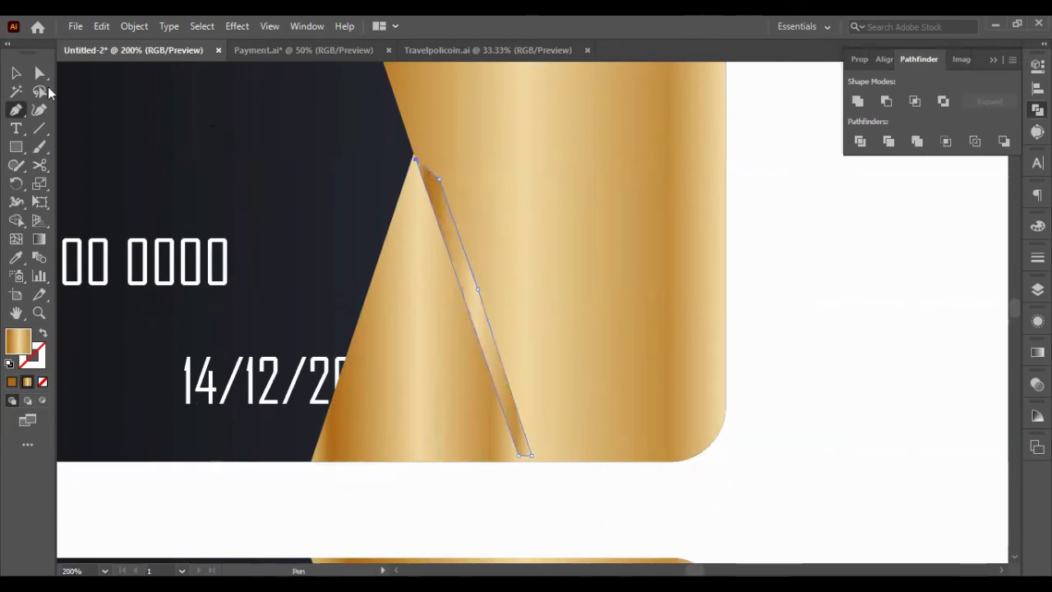
left_click(15, 73)
- Apply a Drop Shadow to the strip at 50% opacity with a 6 px vertical offset
left_click(237, 26)
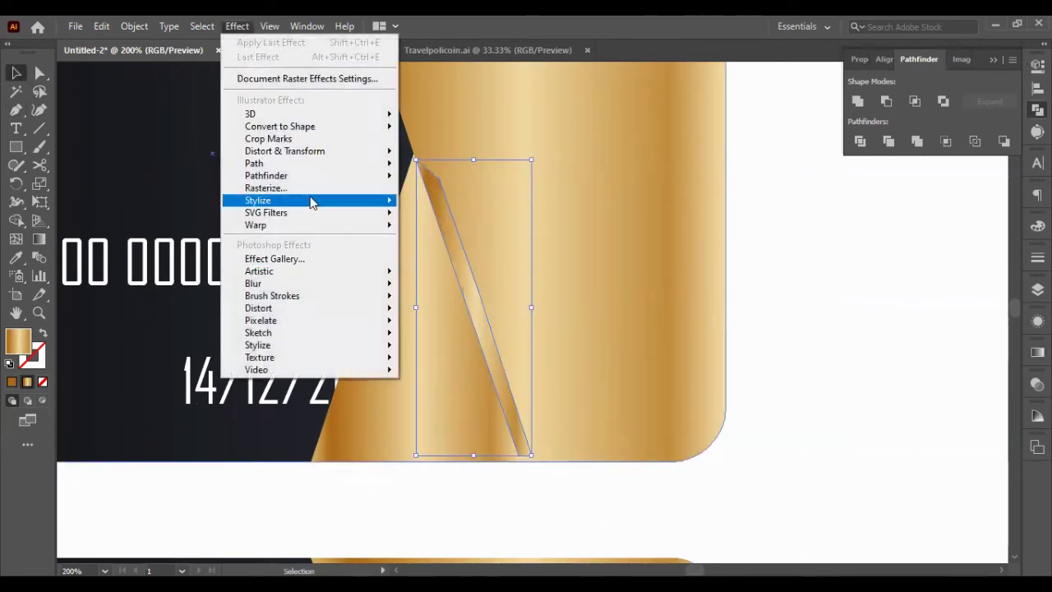
mouse_move(262, 202)
left_click(444, 202)
key("Tab")
type("50")
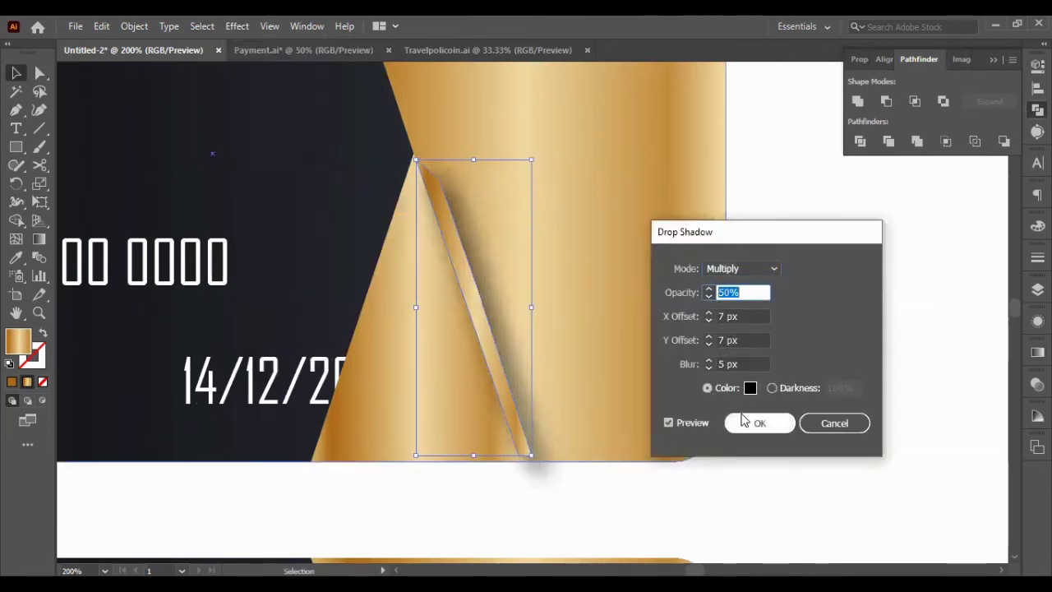
left_click(764, 364)
left_click(731, 341)
key("Down")
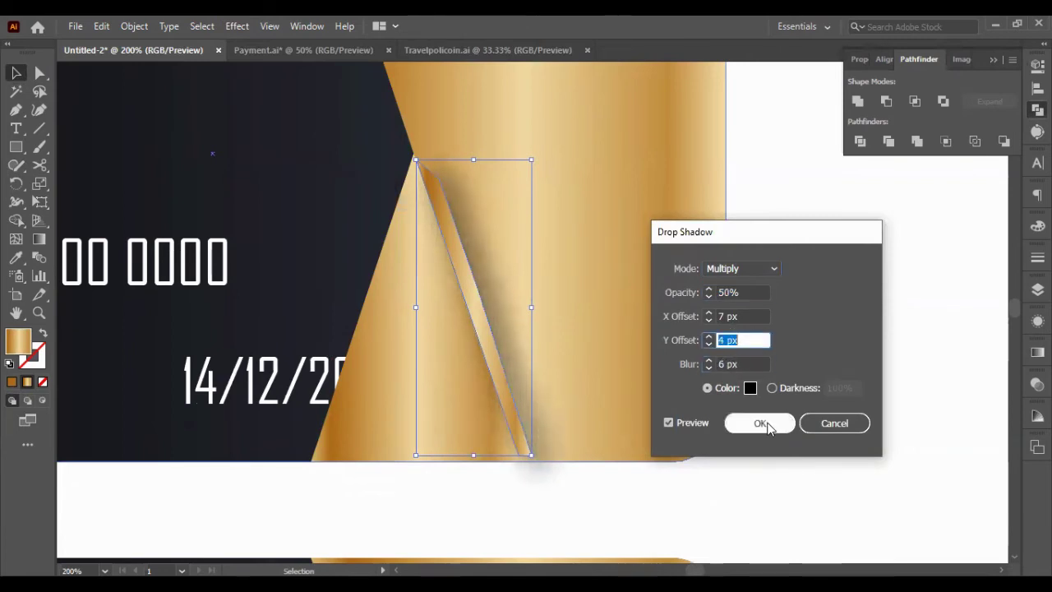
left_click(762, 423)
- Undo back to the shadowed strip and nudge it right into place
key("ctrl+z")
key("ctrl+z")
key("ctrl+z")
key("ctrl+z")
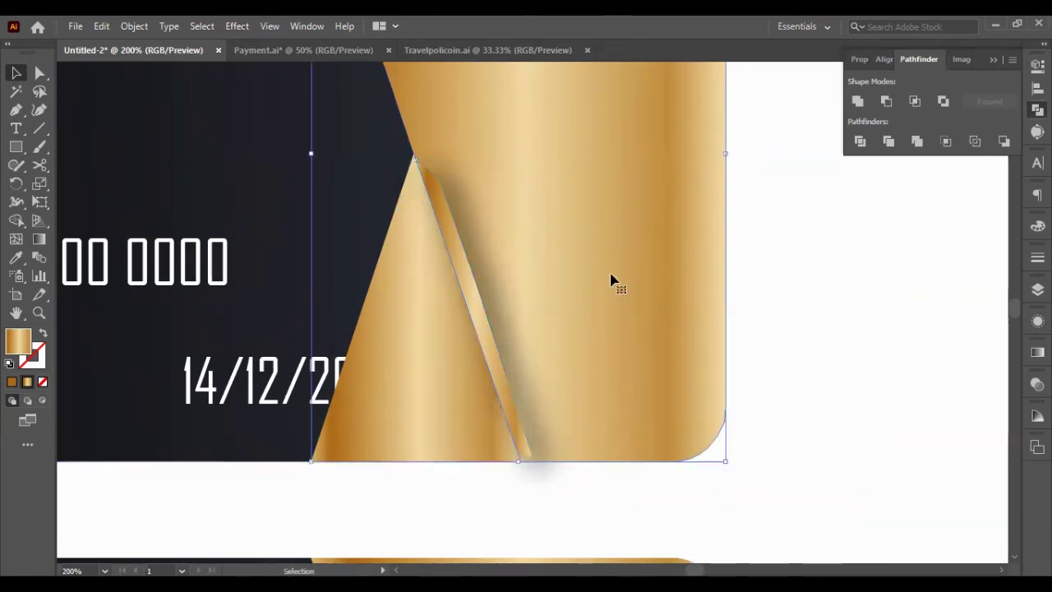
key("ctrl+z")
key("ctrl+z")
key("ctrl+z")
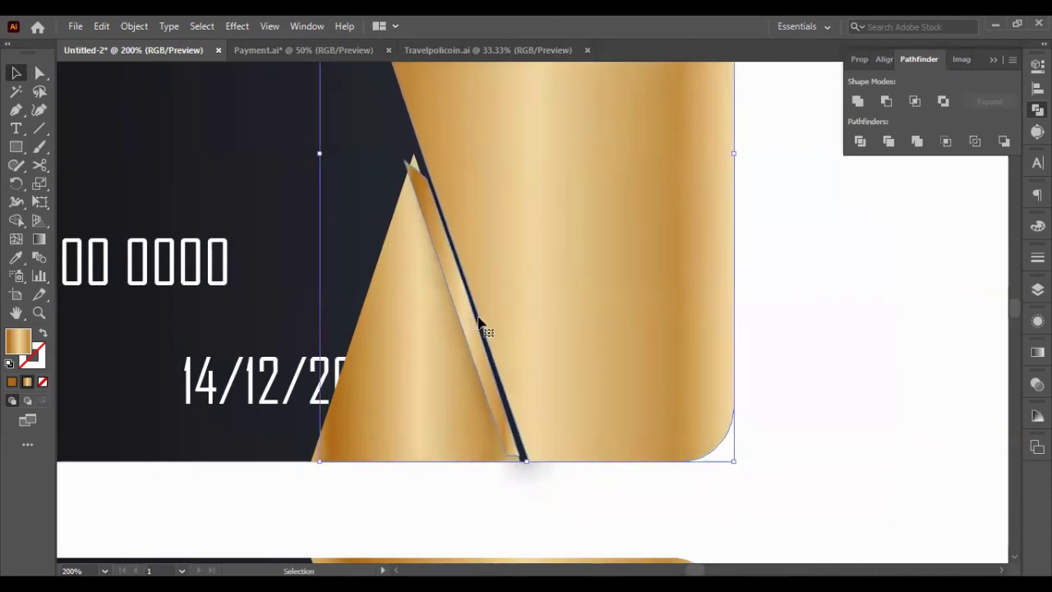
left_click(462, 312)
key("Right")
key("Right")
key("Right")
key("Right")
key("Right")
key("Right")
key("Right")
key("Right")
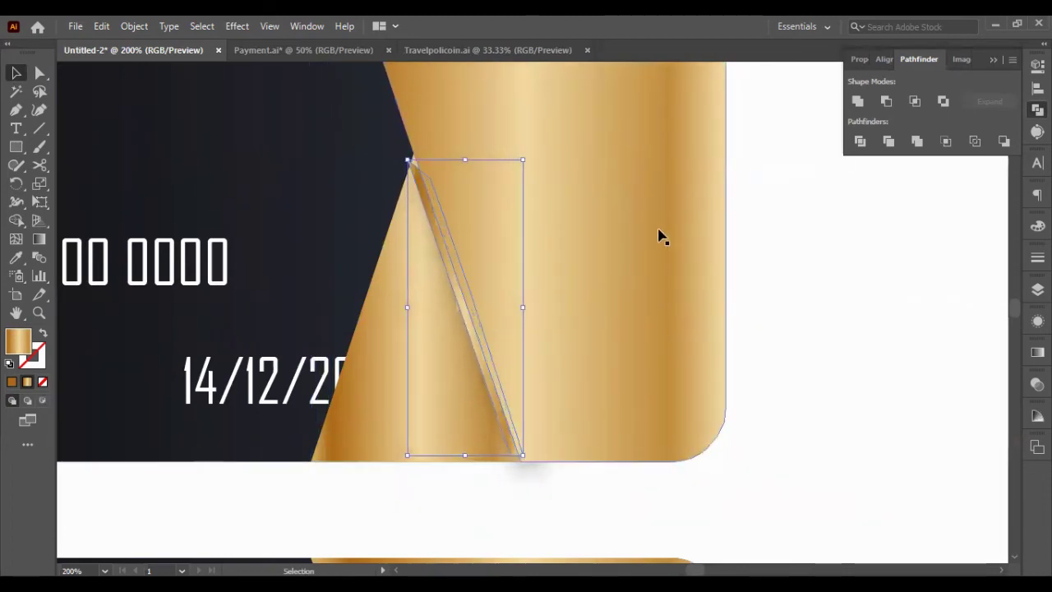
left_click(756, 321)
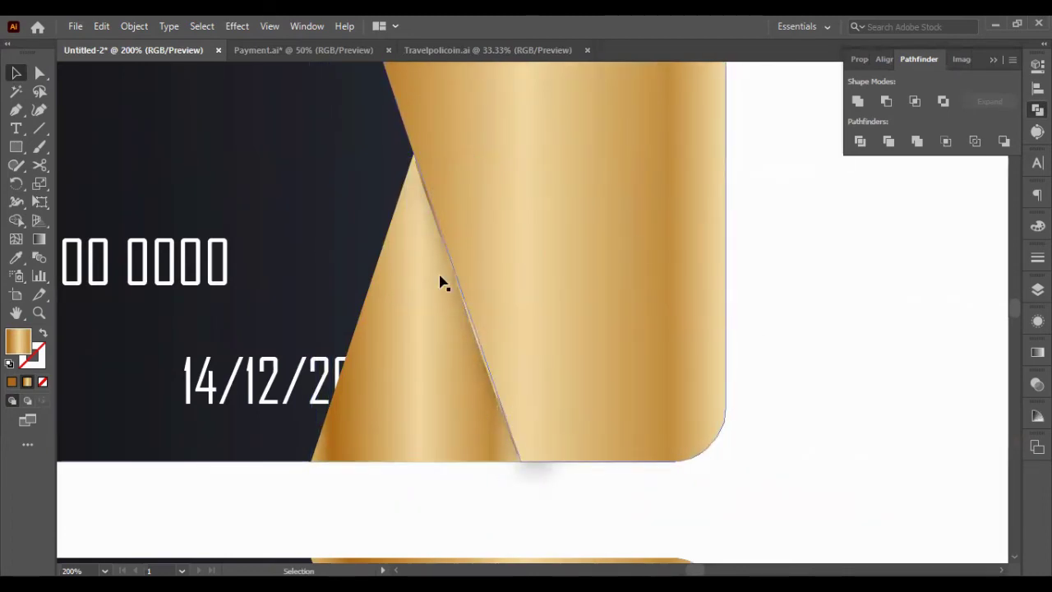
left_click(467, 331)
key("Right")
key("Right")
key("Right")
left_click(748, 431)
- Add an anchor point on the bottom card's gold panel left edge to form a chevron
key("ctrl+minus")
key("ctrl+minus")
key("ctrl+minus")
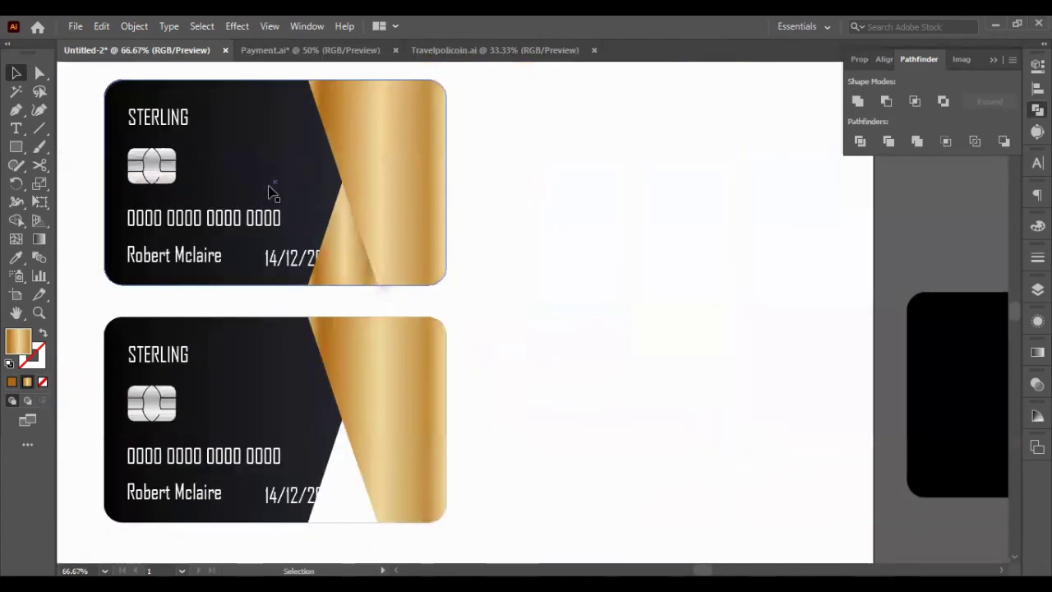
scroll(504, 336, "down", 3)
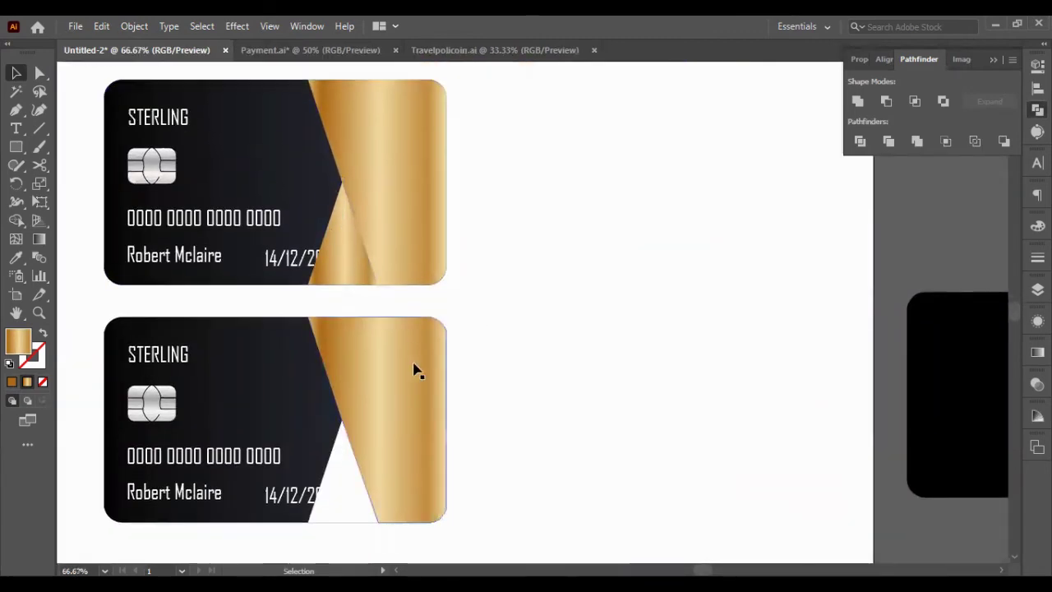
left_click(361, 420)
left_click_drag(16, 120, 74, 128)
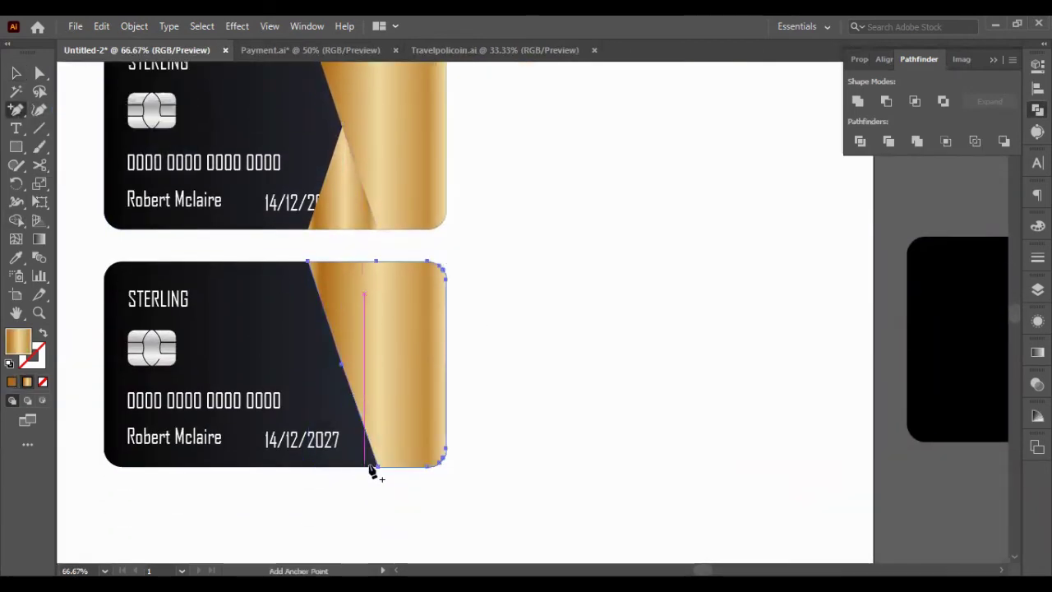
left_click(370, 472)
left_click(613, 322)
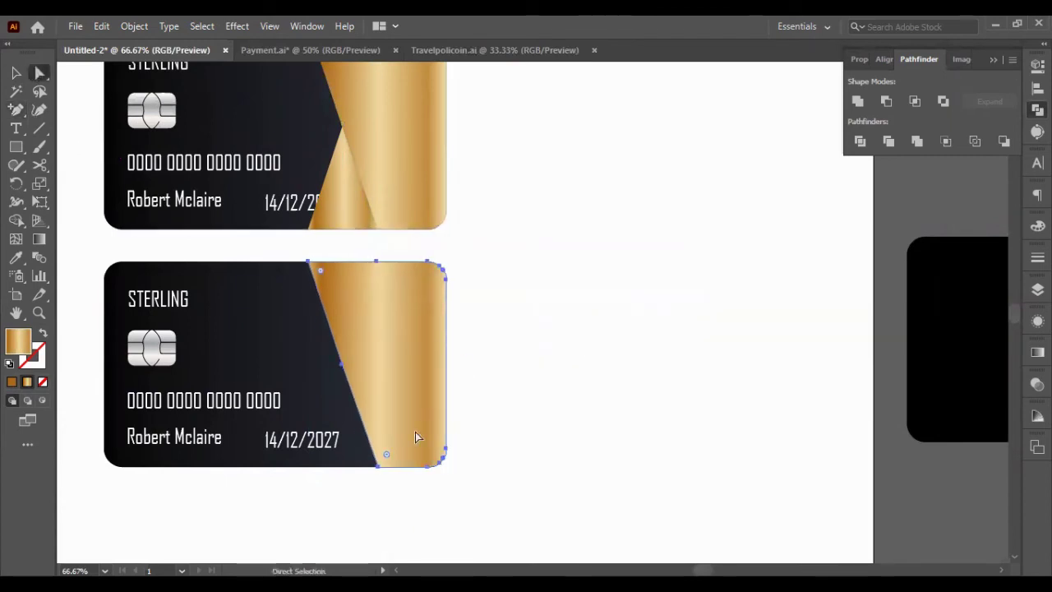
key("ctrl+z")
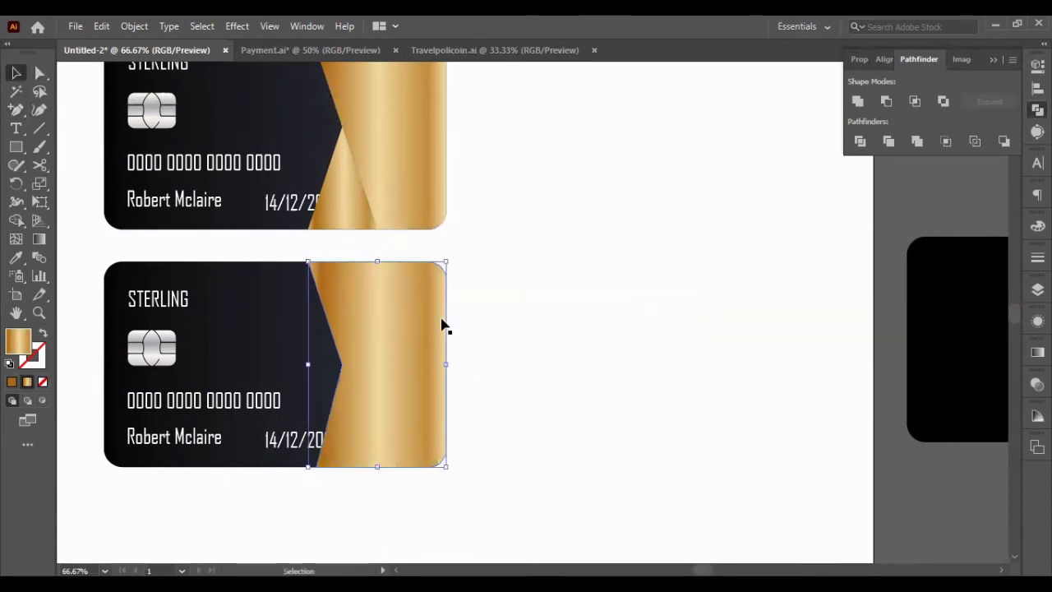
left_click(279, 348)
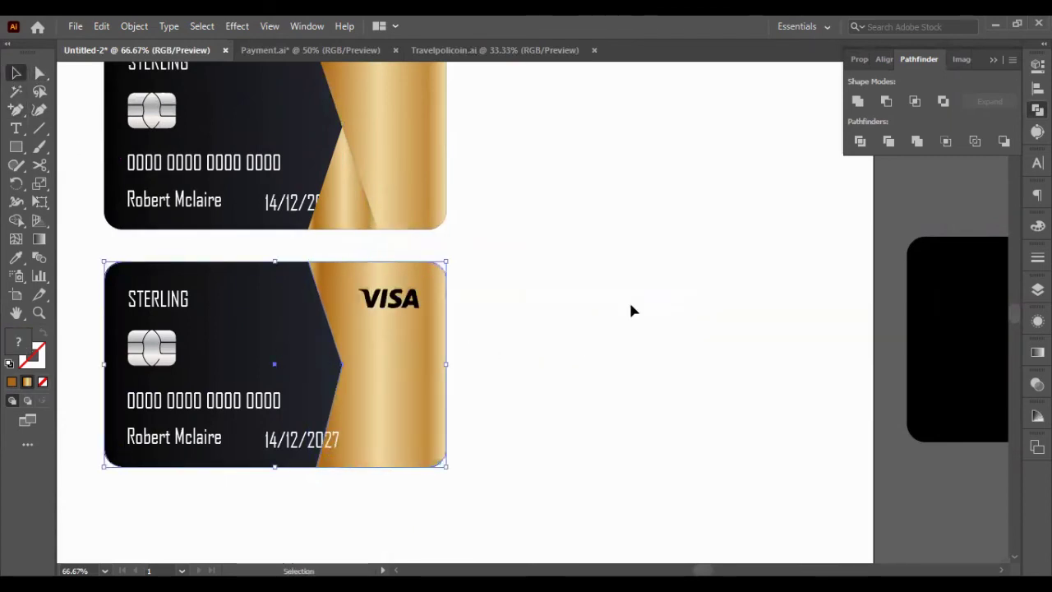
scroll(205, 470, "up", 5)
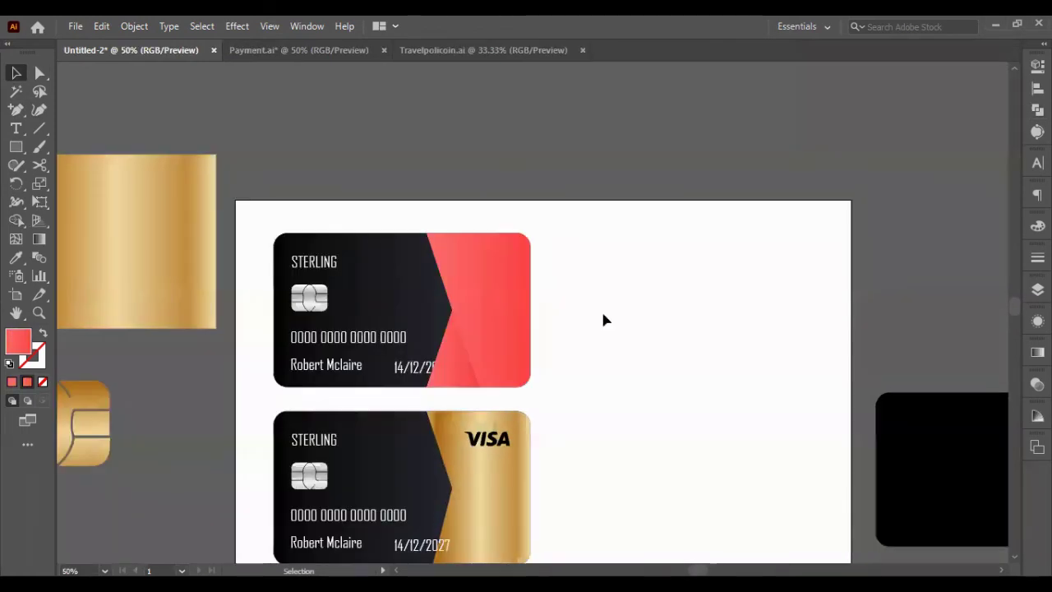
- Make the red card's VISA logo white with the Eyedropper
scroll(603, 317, "down", 3)
scroll(603, 254, "up", 1)
left_click_drag(445, 268, 445, 266)
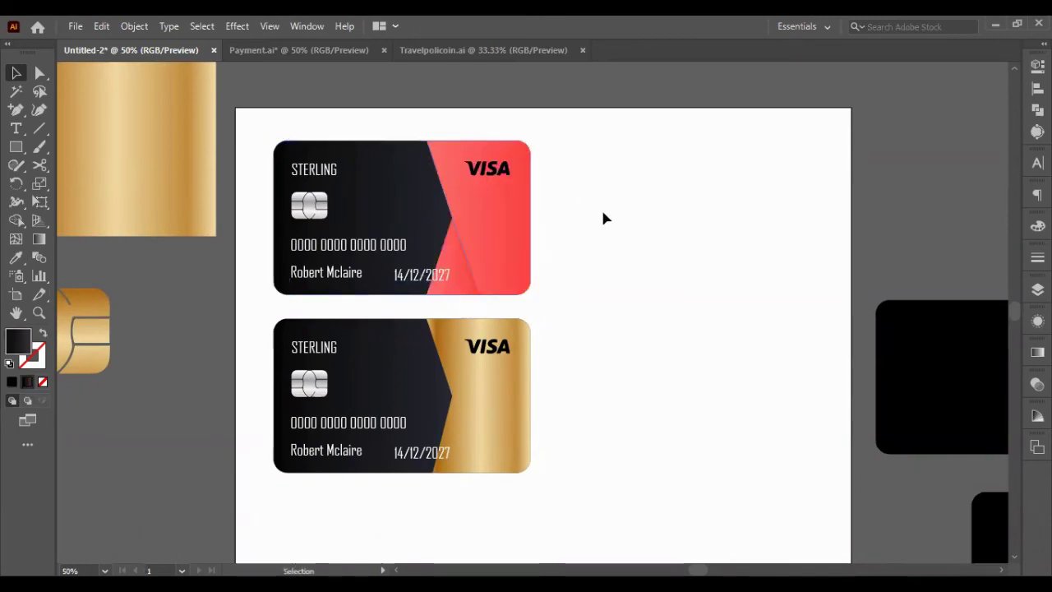
scroll(521, 157, "up", 1)
scroll(452, 179, "up", 2)
key("i")
left_click(728, 223)
key("v")
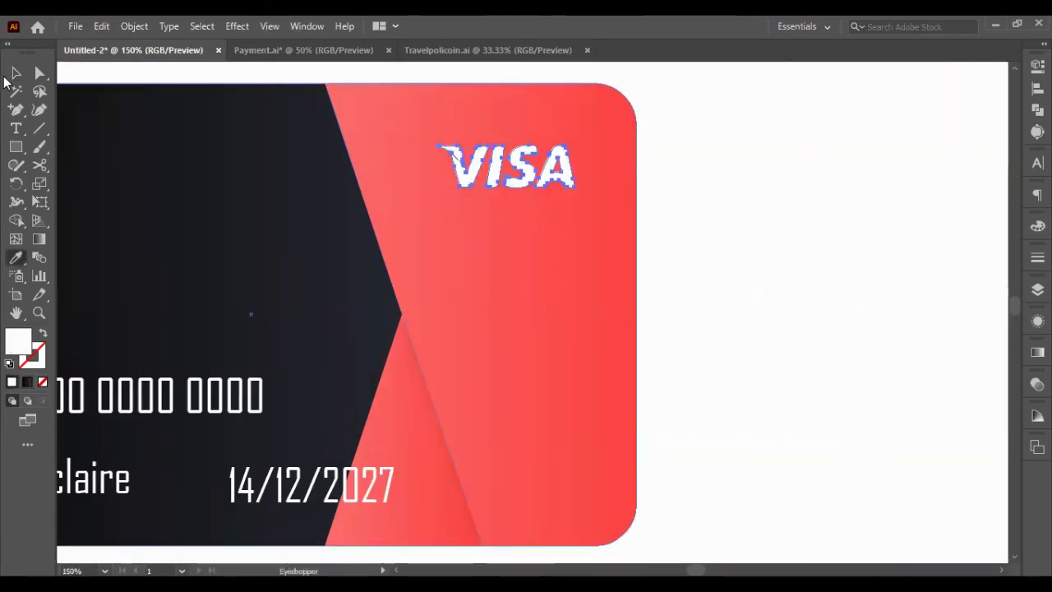
left_click(782, 262)
- Move the gold card to the right of the red card
scroll(782, 261, "down", 4)
scroll(770, 420, "down", 3)
left_click_drag(772, 429, 446, 235)
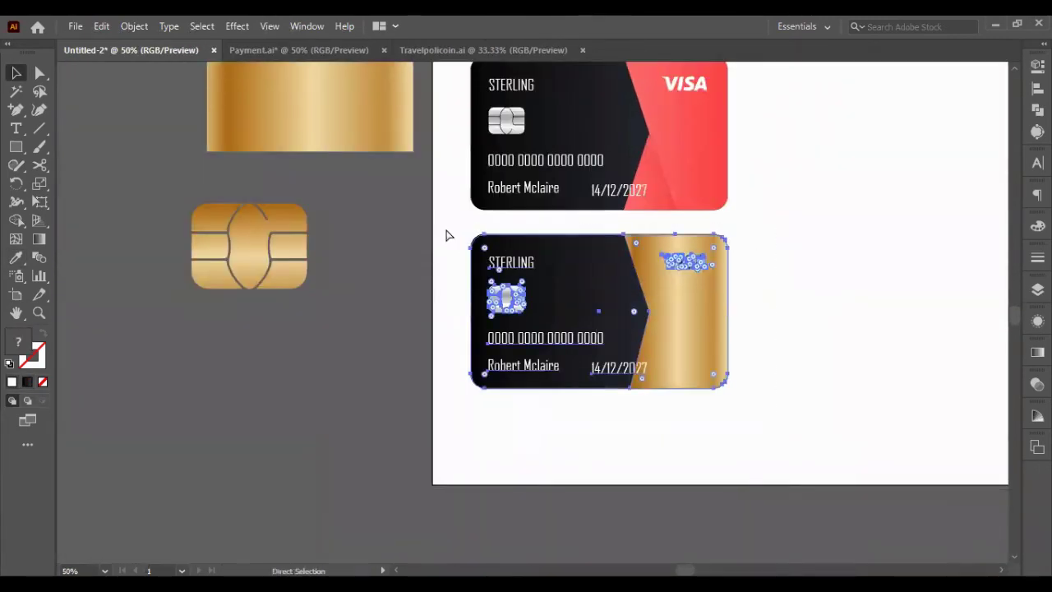
left_click_drag(601, 309, 896, 320)
scroll(775, 356, "up", 1)
scroll(732, 336, "up", 2)
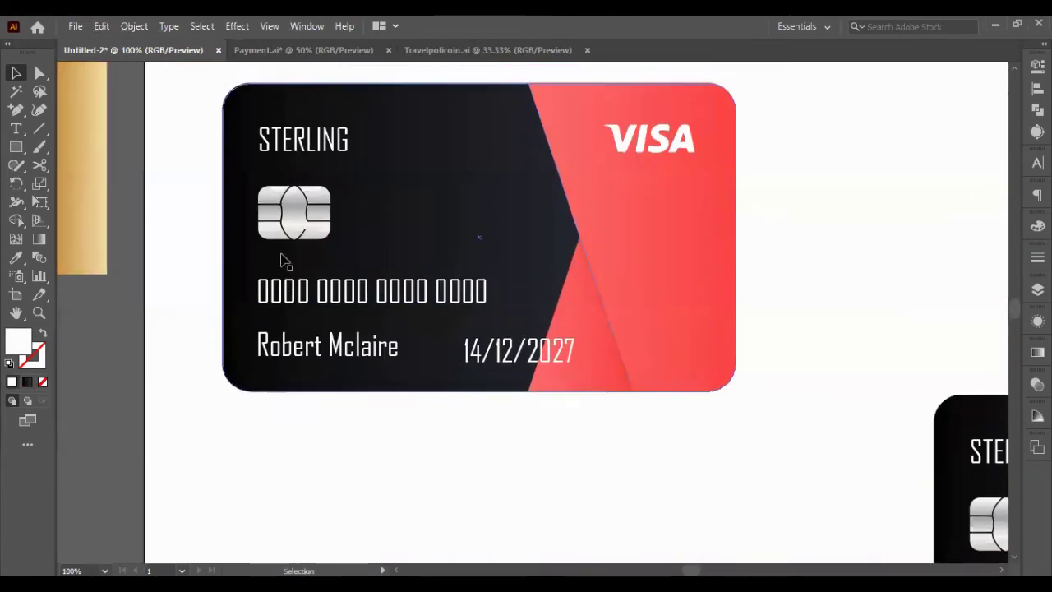
scroll(282, 258, "up", 1)
scroll(481, 304, "down", 1)
- Alt-drag a copy of the red card below the original
left_click_drag(291, 160, 679, 434)
left_click_drag(446, 231, 448, 472)
scroll(633, 374, "down", 3)
left_click(718, 352)
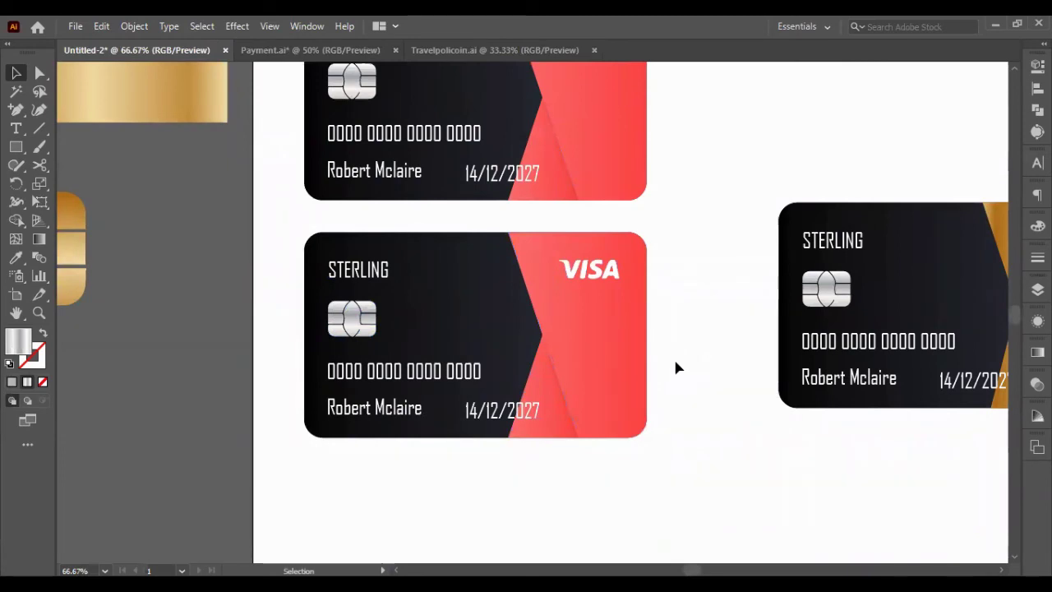
- Drag the copy's panel top anchor left to widen the angled panel
key("a")
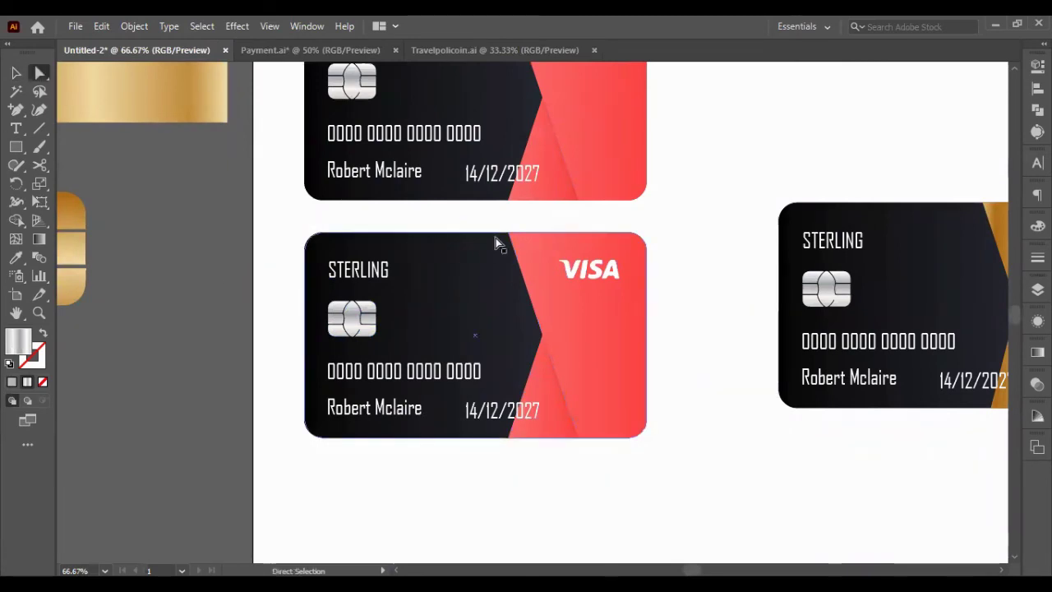
left_click_drag(502, 235, 474, 238)
key("shift+Left")
key("shift+Left")
key("shift+Left")
key("shift+Left")
key("shift+Left")
key("shift+Left")
key("shift+Left")
key("shift+Left")
key("shift+Left")
key("shift+Left")
key("shift+Left")
key("shift+Left")
key("shift+Left")
key("shift+Left")
key("shift+Left")
key("shift+Left")
key("shift+Left")
key("shift+Left")
key("shift+Left")
key("shift+Left")
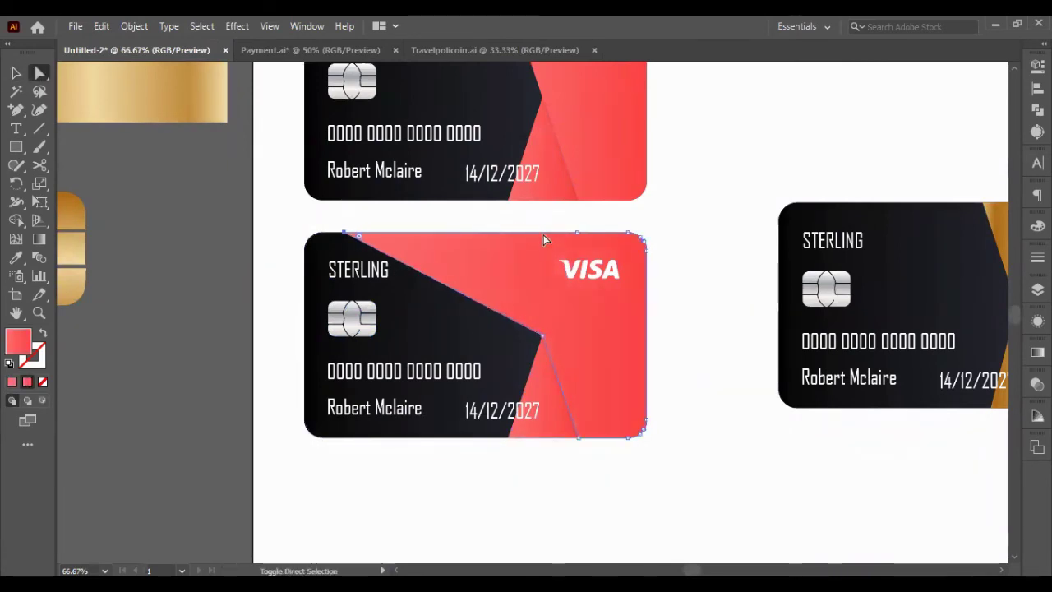
left_click(705, 300)
scroll(705, 300, "up", 1)
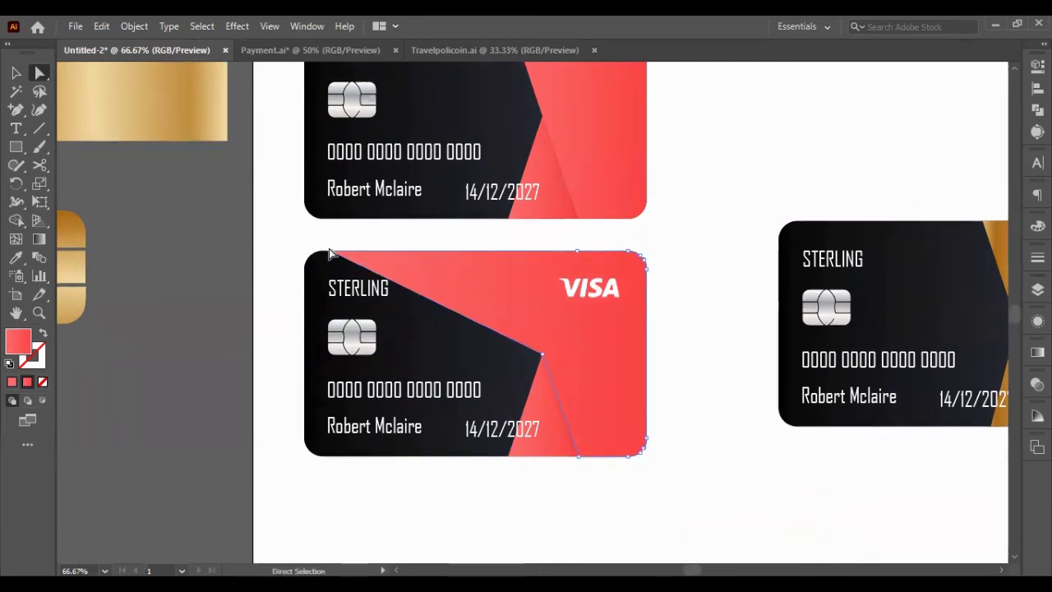
key("shift+Right")
key("shift+Right")
key("shift+Right")
key("shift+Right")
key("shift+Right")
key("shift+Right")
key("shift+Right")
key("shift+Right")
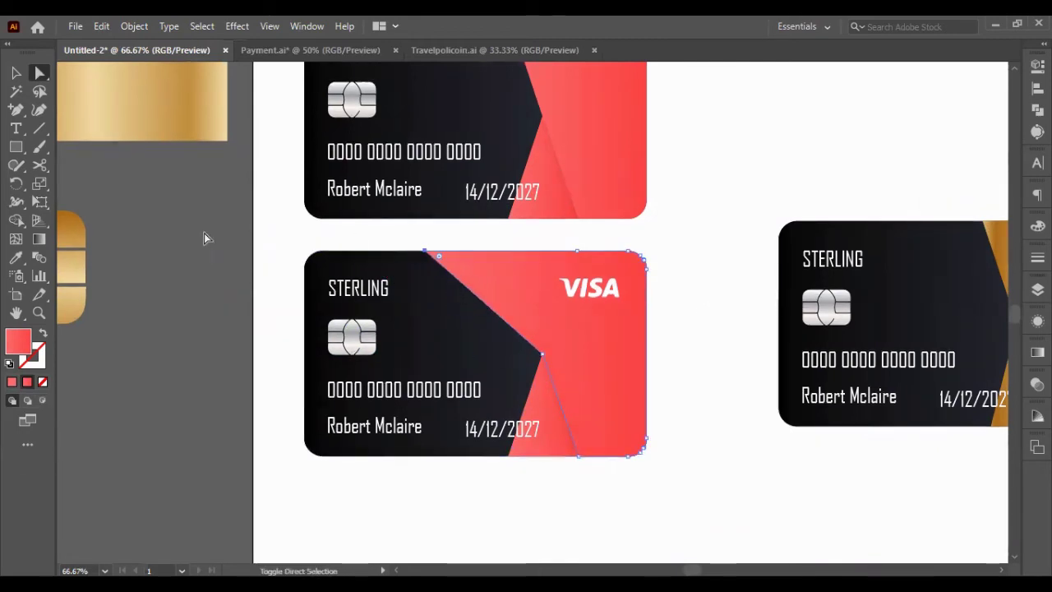
key("v")
left_click(477, 414)
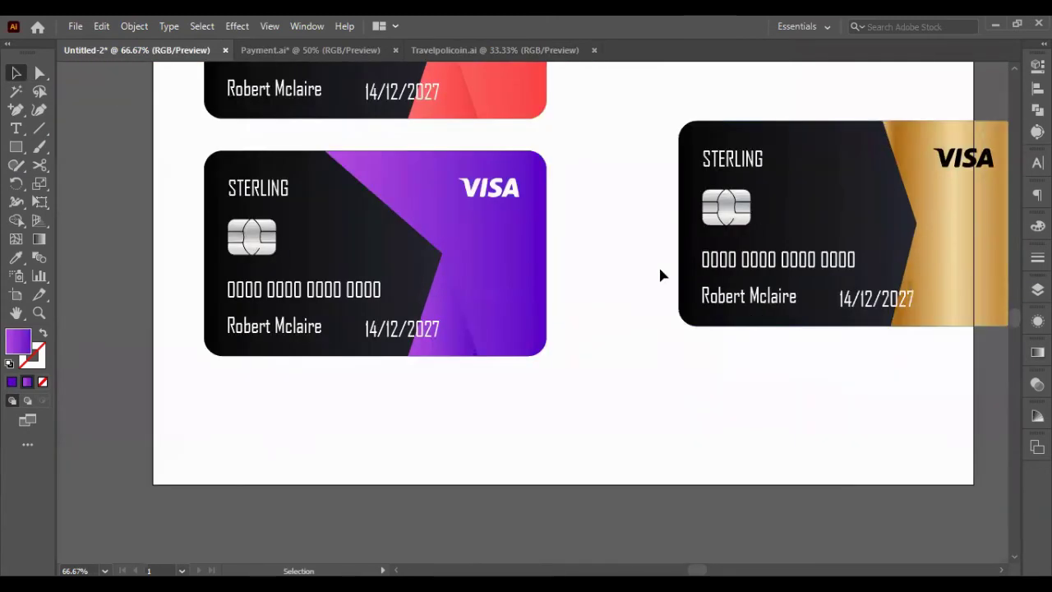
scroll(492, 309, "right", 2)
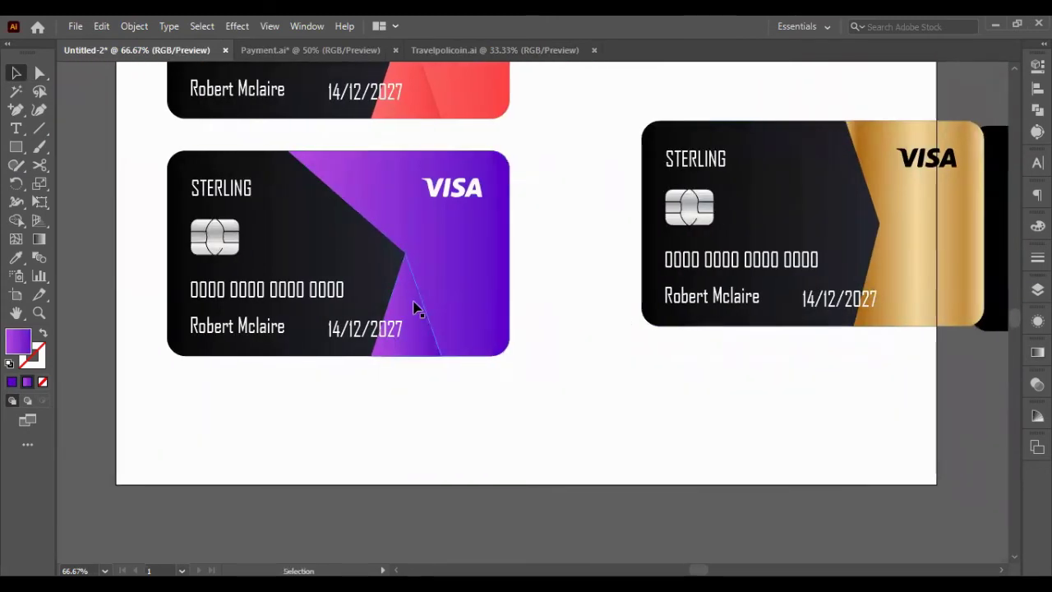
- Redraw the purple triangle's gradient so it runs diagonally across the triangle
left_click(36, 239)
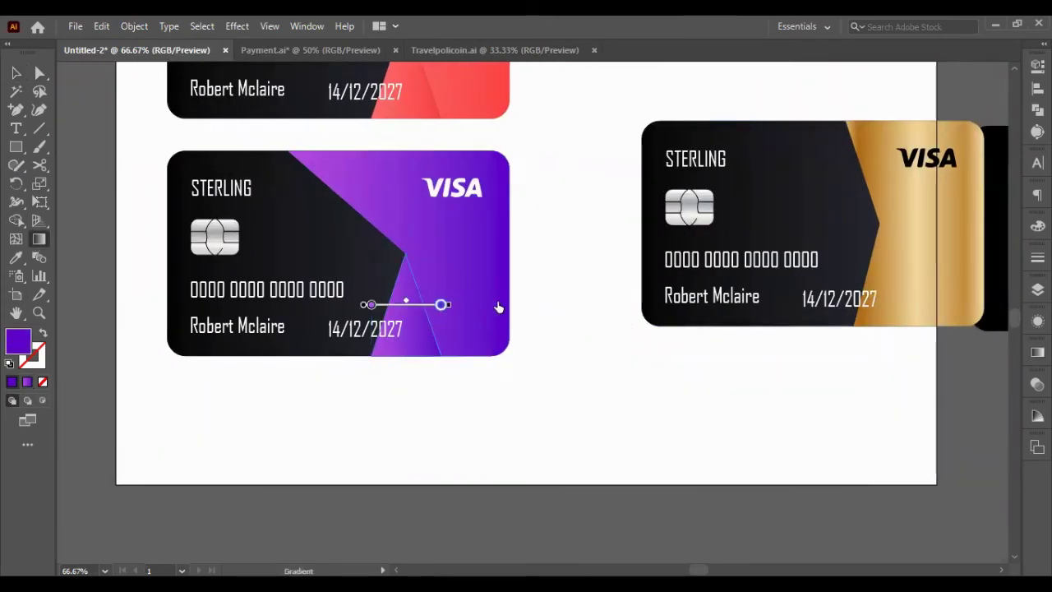
left_click_drag(534, 313, 453, 312)
key("ctrl+z")
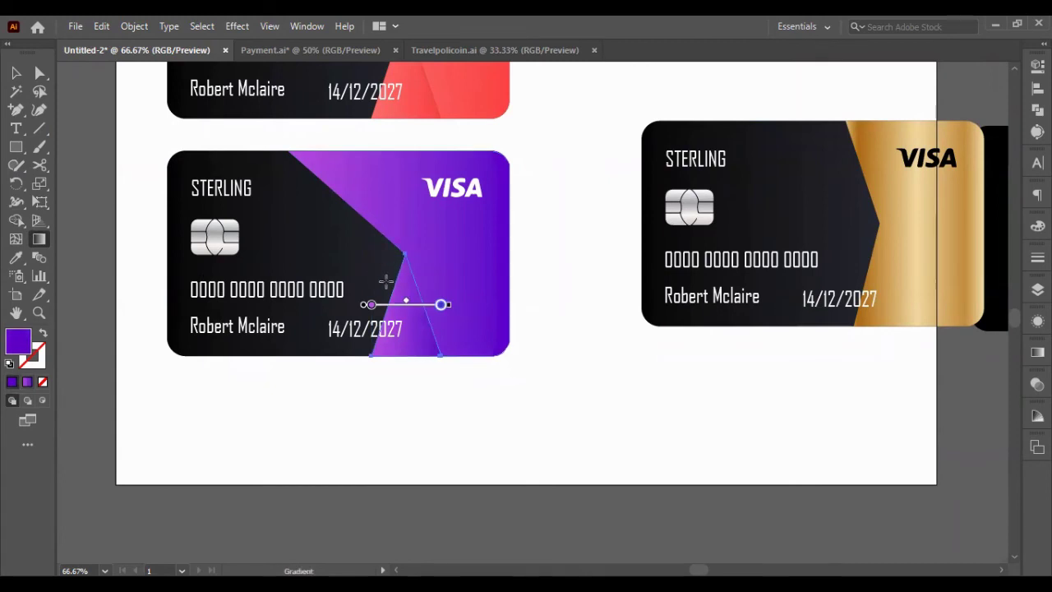
left_click_drag(376, 282, 442, 369)
left_click_drag(293, 169, 446, 387)
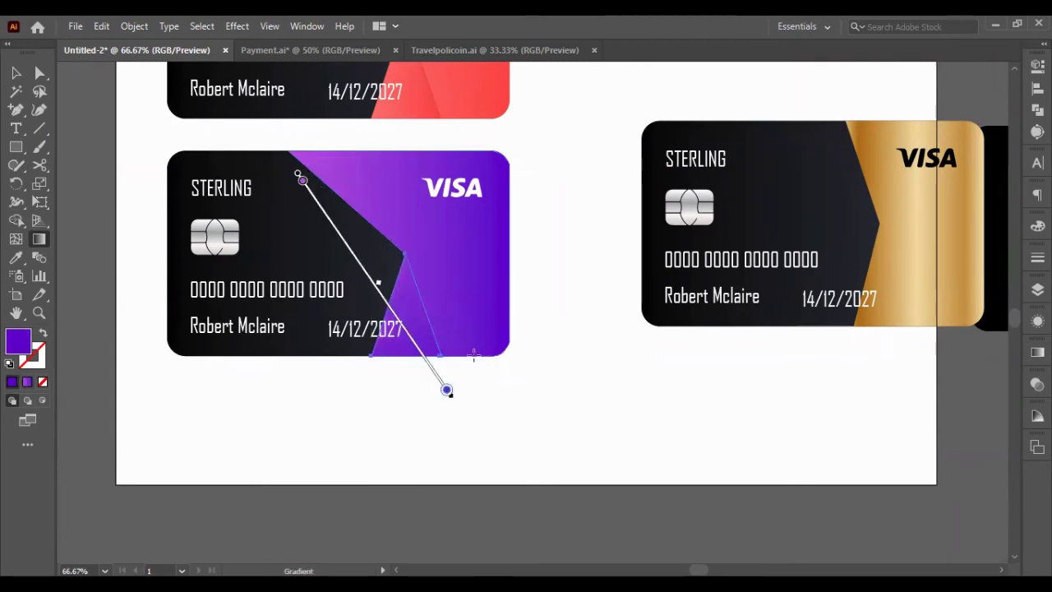
key("v")
- Move the gold card off the artboard and place a duplicate of the red card beside it
scroll(460, 287, "up", 2)
scroll(493, 337, "down", 2)
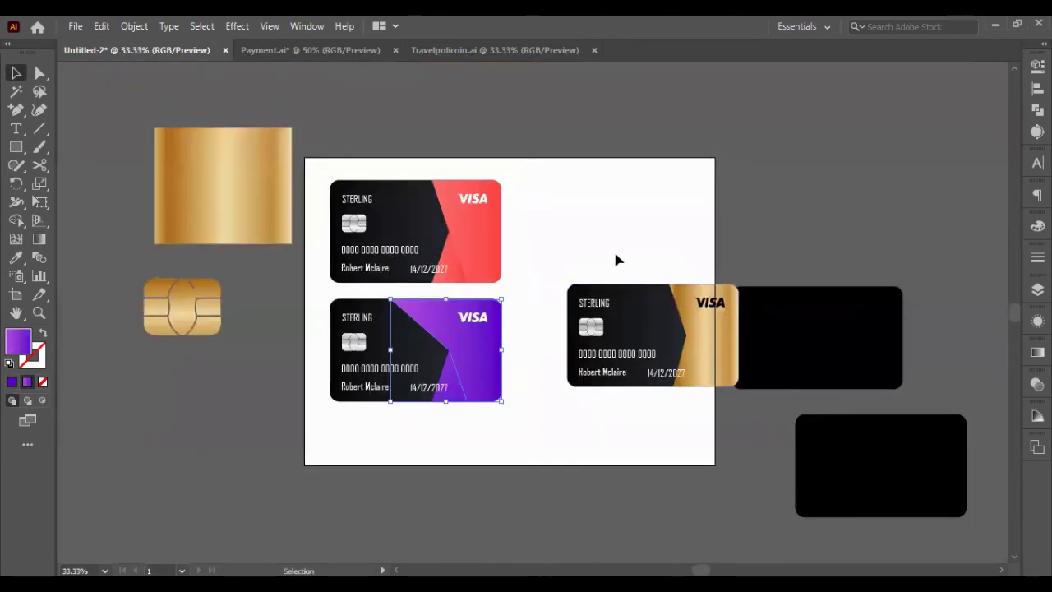
left_click_drag(704, 443, 704, 443)
left_click_drag(580, 342, 741, 192)
left_click_drag(518, 294, 518, 294)
left_click_drag(500, 227, 682, 232)
- Eyedrop the purple gradient onto the copied card's triangle
key("ctrl+equal")
left_click(715, 205)
key("i")
left_click(296, 283)
key("v")
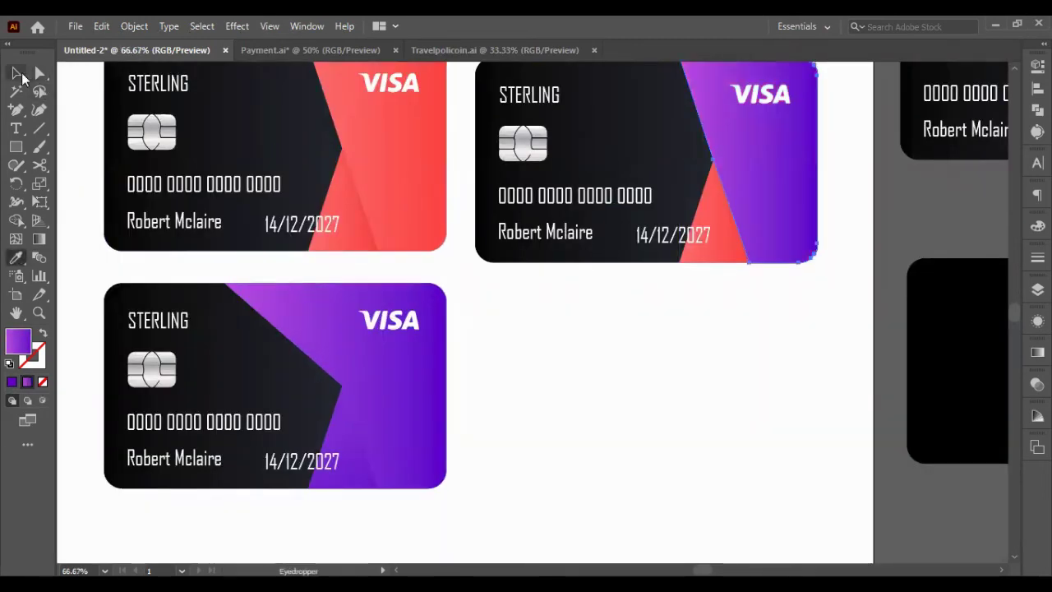
left_click(617, 422)
- Delete the bottom purple card and rearrange the remaining cards
scroll(617, 422, "up", 3)
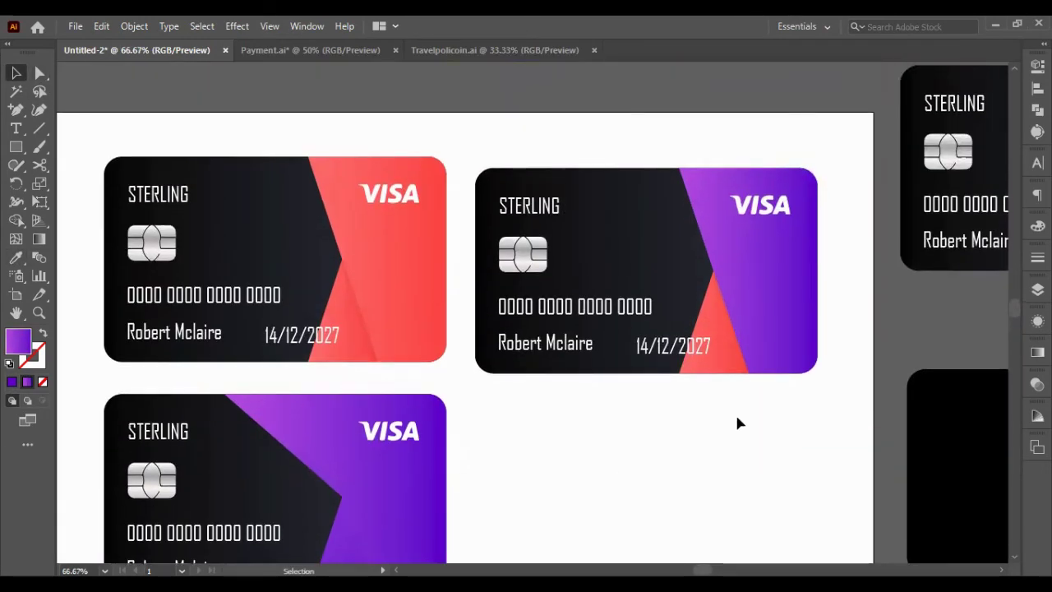
scroll(715, 415, "down", 5)
left_click_drag(488, 434, 99, 188)
key("Delete")
scroll(705, 343, "up", 4)
left_click_drag(705, 344, 469, 124)
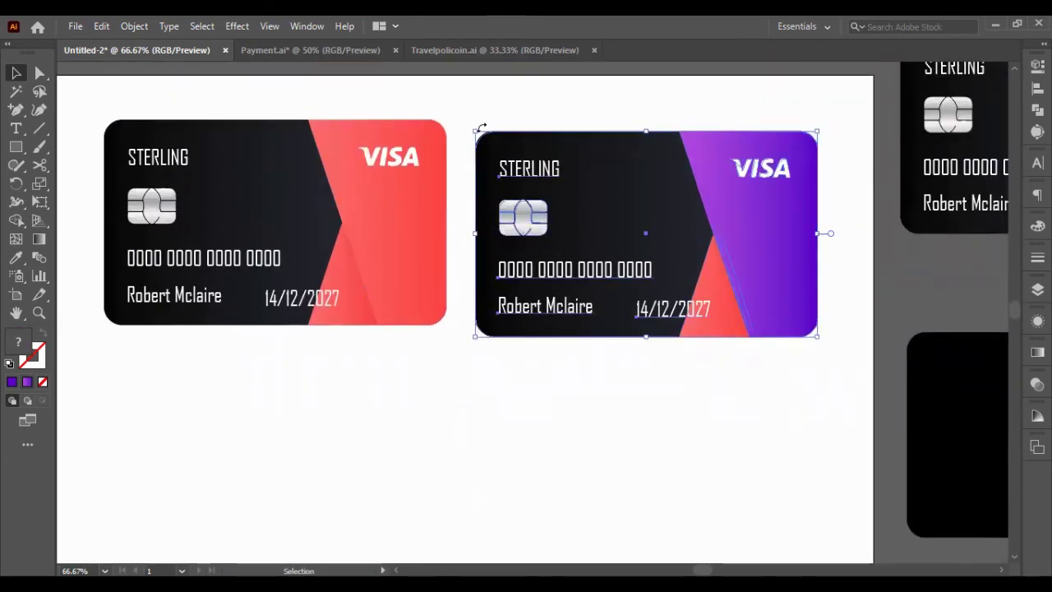
left_click_drag(575, 247, 310, 485)
scroll(410, 370, "down", 2)
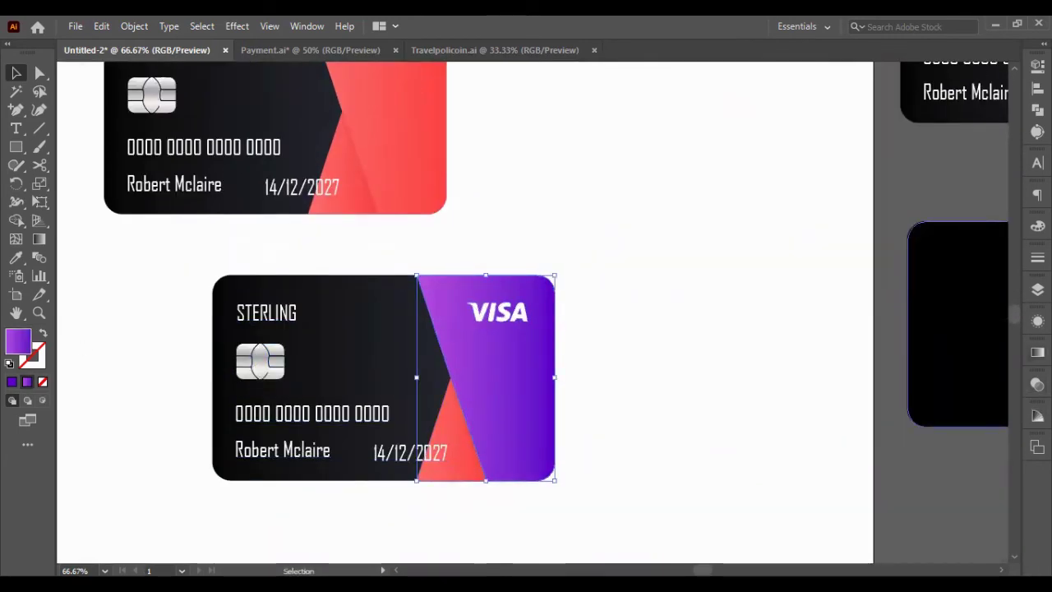
- Set the gradient's right stop to the red sampled from the red triangle
left_click(1037, 352)
left_click(859, 518)
left_click(473, 456)
key("Escape")
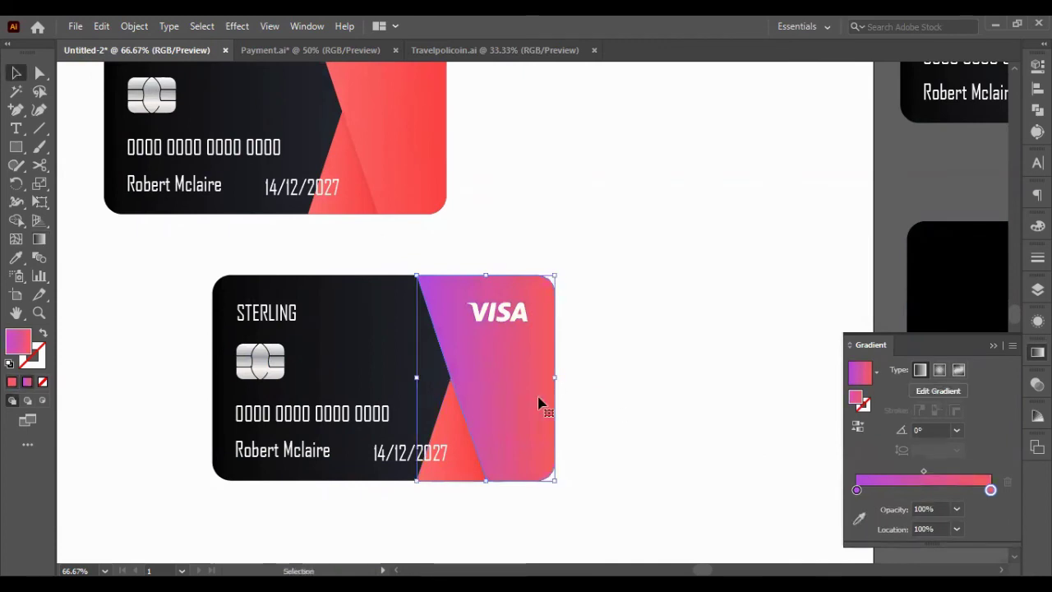
- Delete the red triangle and pull the panel's left anchor into a chevron point
left_click(481, 426)
key("Delete")
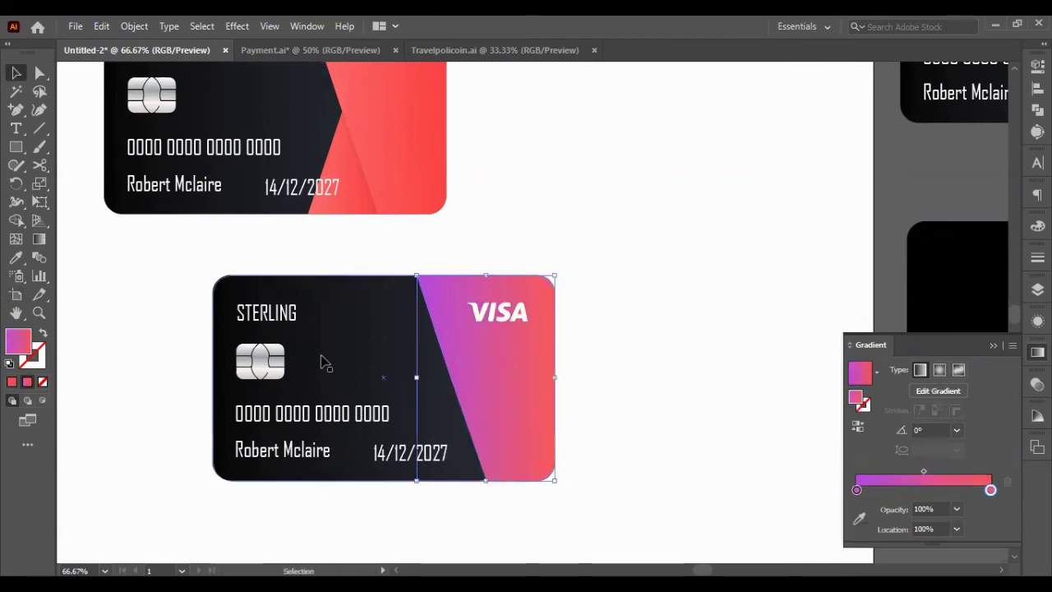
key("a")
left_click_drag(486, 487, 446, 487)
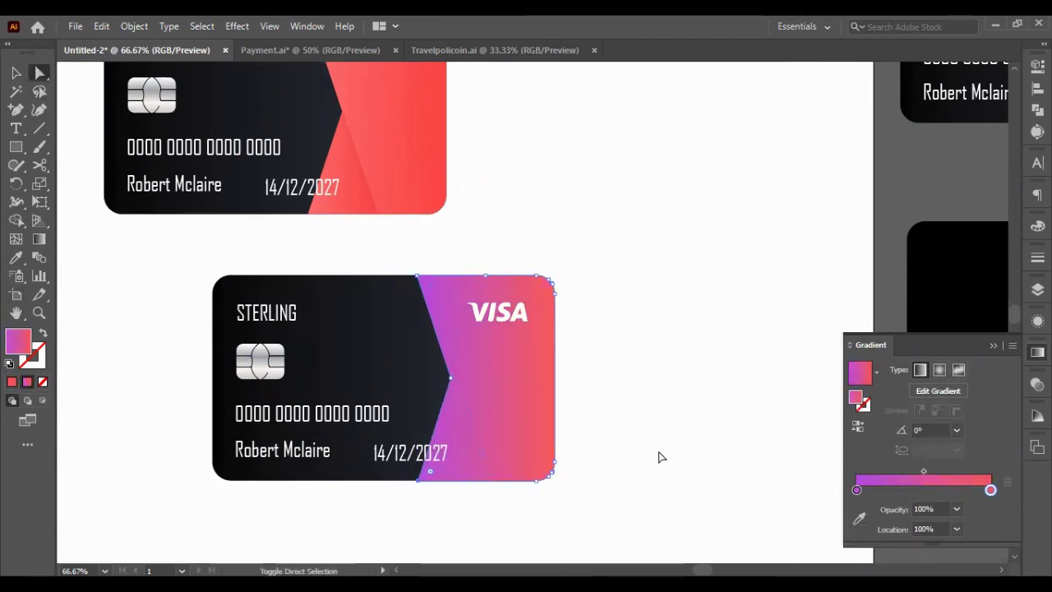
- Place a vertical guide at the panel edge and angle the gradient diagonally across the panel
key("ctrl+r")
left_click_drag(64, 328, 415, 346)
scroll(413, 346, "left", 3)
left_click(14, 72)
scroll(507, 391, "right", 2)
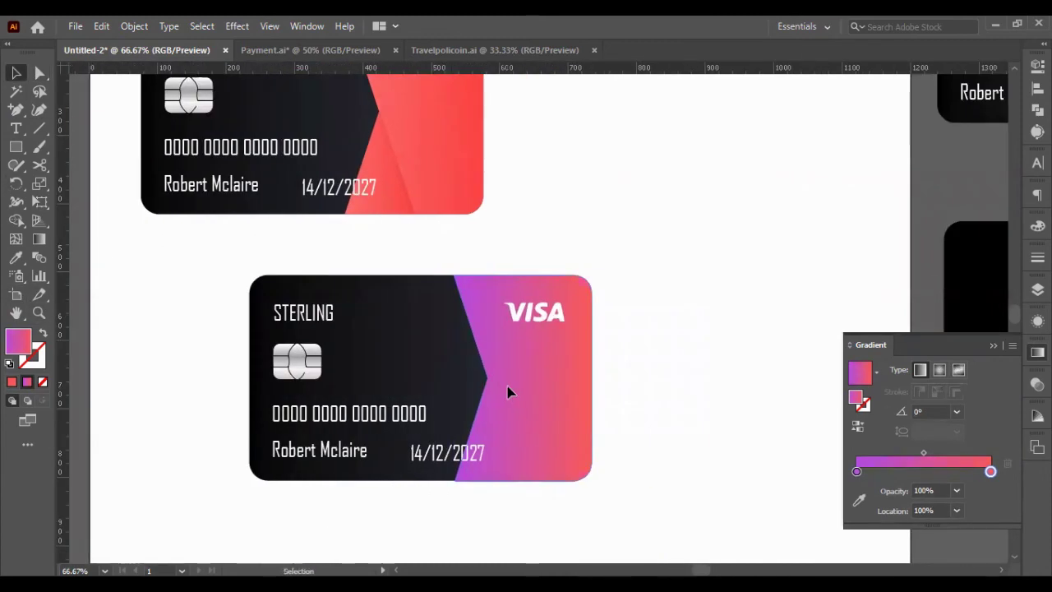
left_click(37, 239)
left_click_drag(451, 267, 594, 496)
- Deselect, zoom out to 50%, and select the lower purple card
key("v")
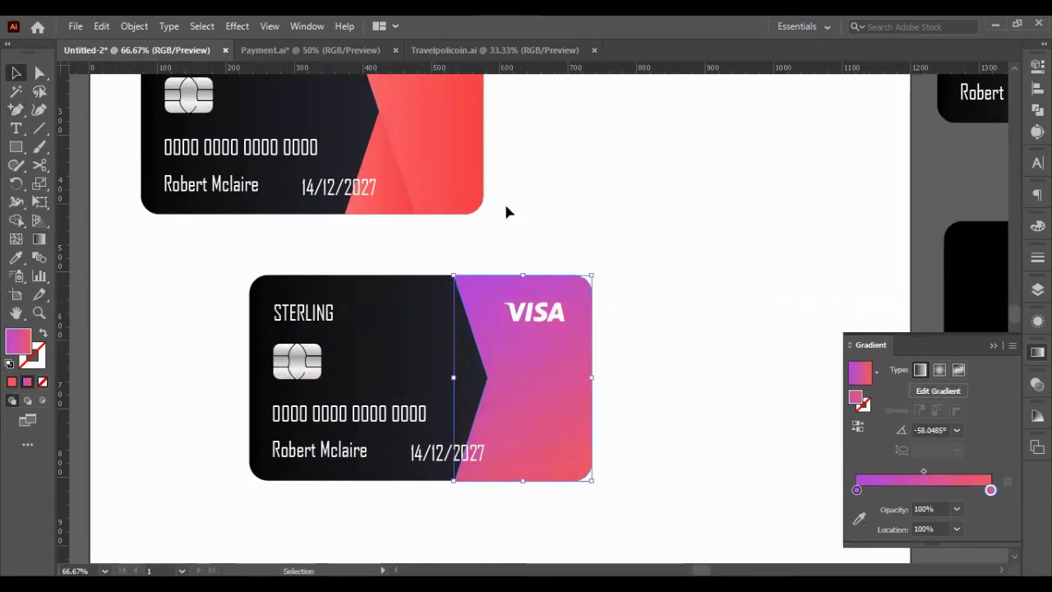
key("ctrl+shift+a")
key("ctrl+minus")
left_click_drag(617, 458, 217, 261)
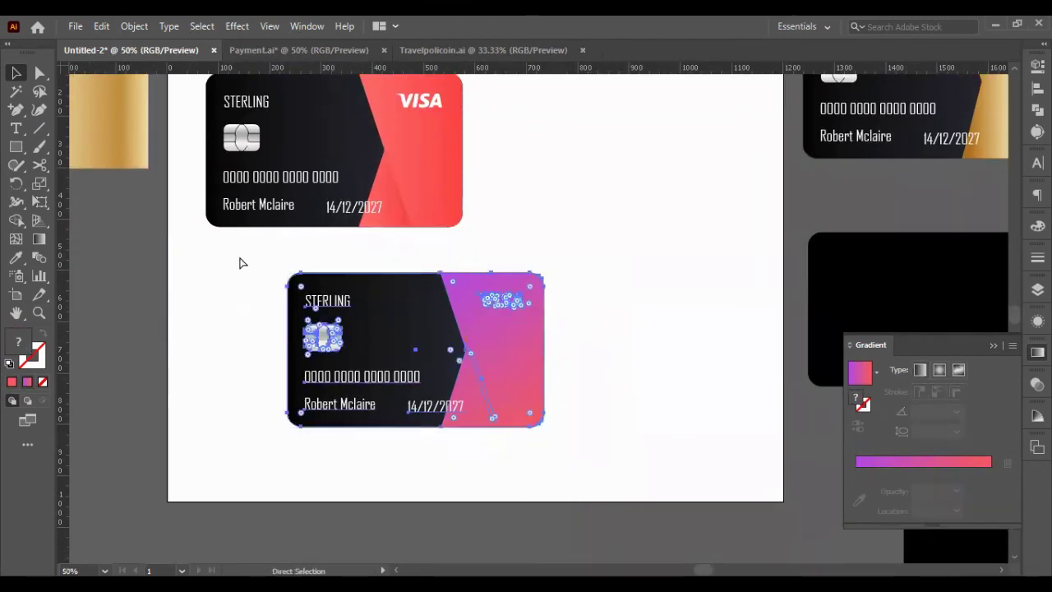
- Move the purple-pink card up beside the red card
left_click_drag(296, 284, 549, 187)
left_click_drag(494, 291, 172, 93)
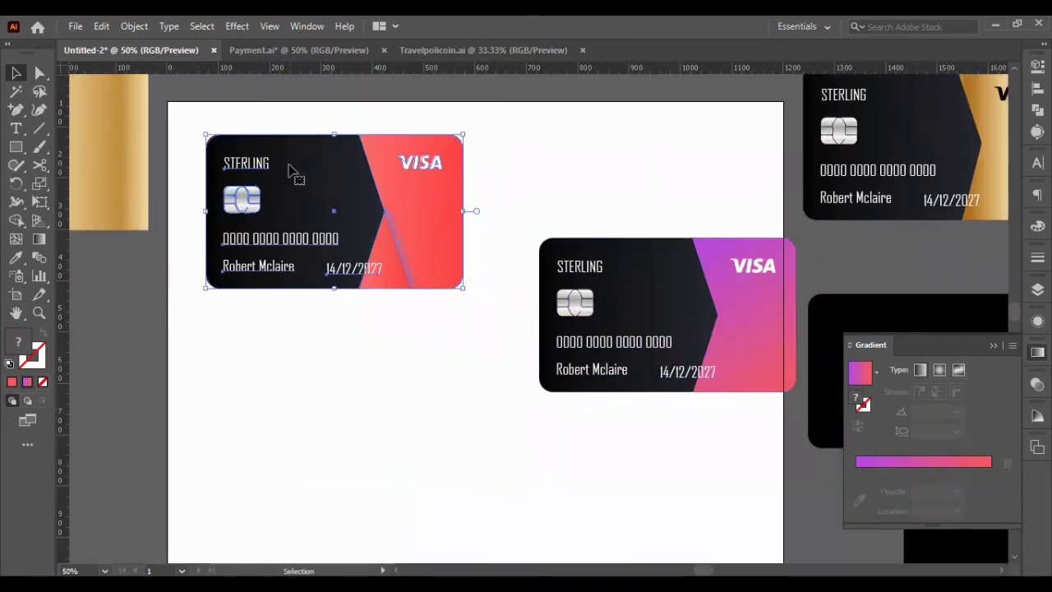
left_click(516, 197)
scroll(518, 202, "down", 1)
scroll(519, 202, "right", 3)
- Place a copy of the purple card below the red card
left_click_drag(533, 305, 539, 214)
left_click(468, 463)
left_click(512, 389)
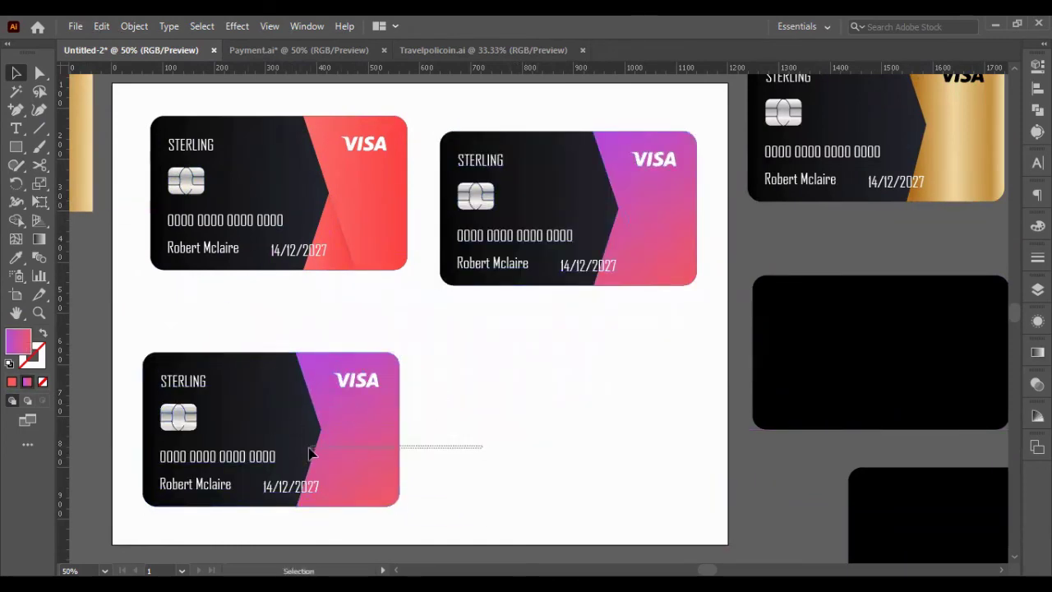
left_click(312, 453)
- Reverse the copy: purple-pink gradient body and a black right panel
key("i")
left_click(234, 366)
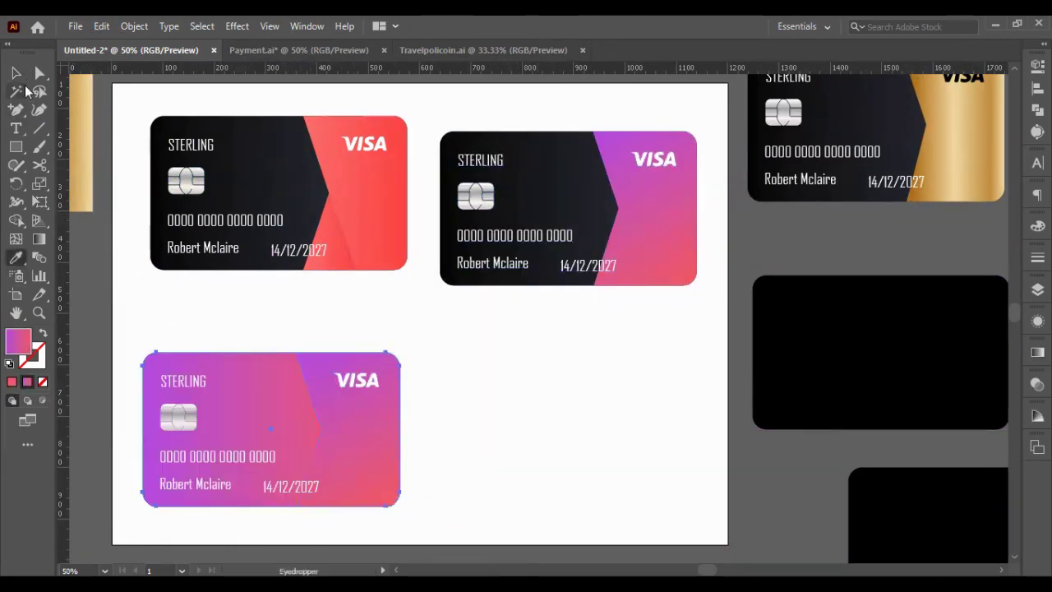
left_click(253, 138)
left_click(15, 72)
left_click(441, 370)
scroll(431, 306, "down", 1)
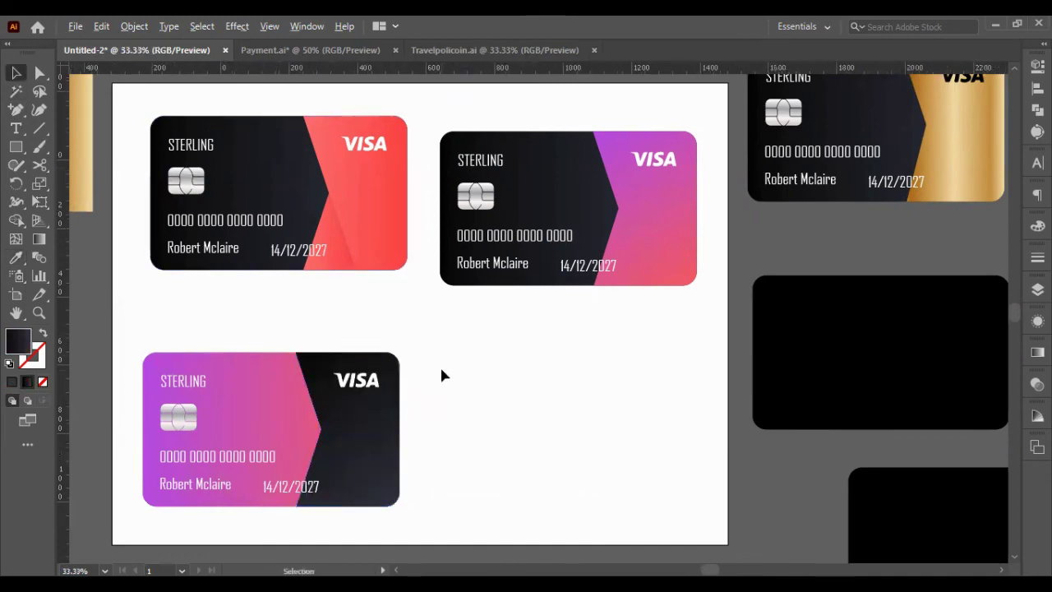
- Duplicate the reversed card to the lower right, giving it the red gradient and a dark chip
left_click(282, 375)
left_click_drag(282, 376, 479, 367)
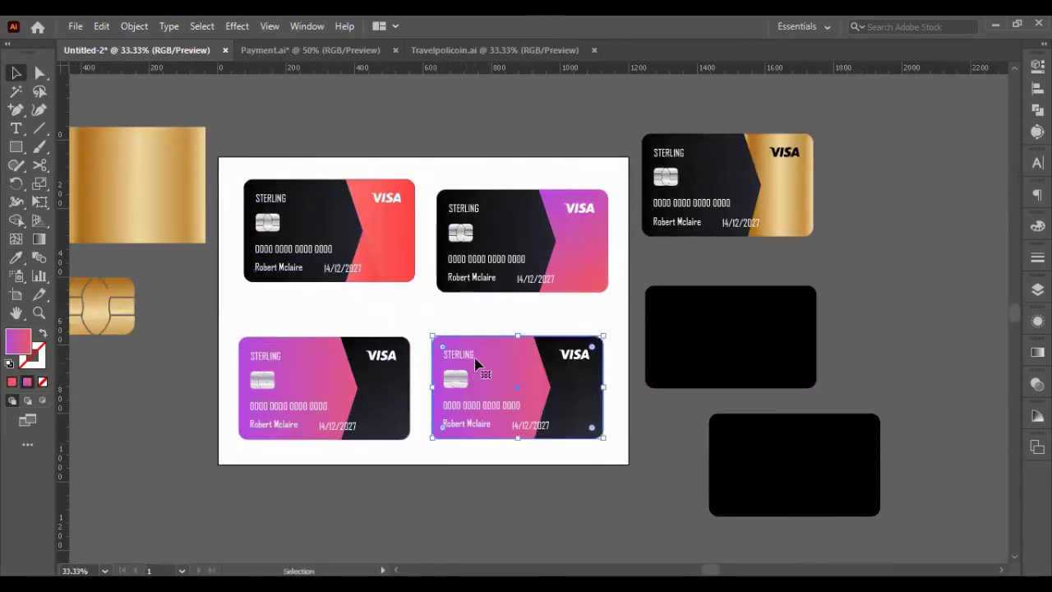
key("i")
left_click(391, 232)
key("ctrl+plus")
left_click(456, 378, "ctrl")
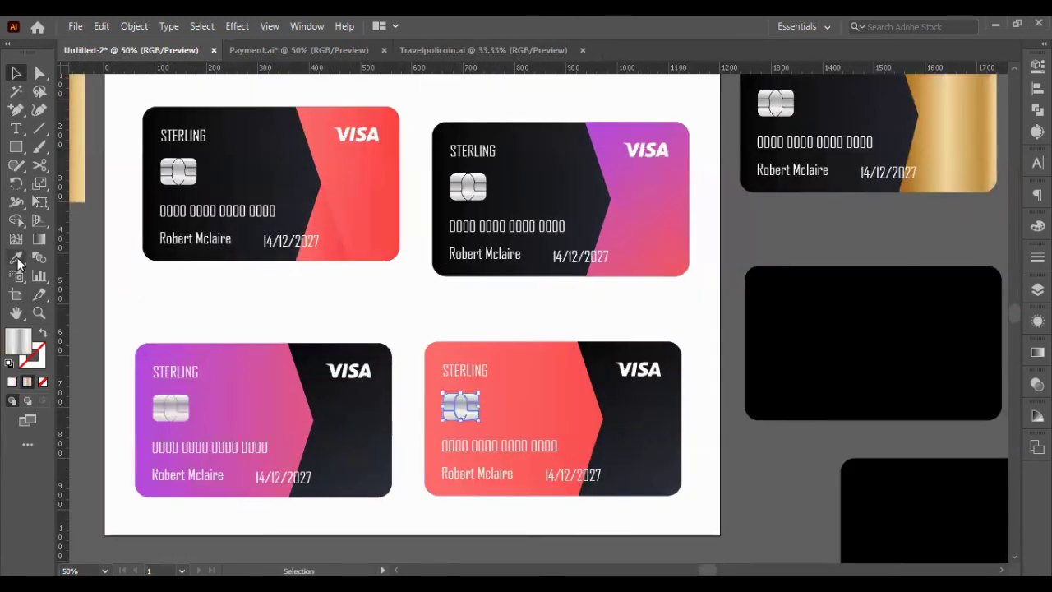
key("v")
left_click(497, 392)
scroll(688, 442, "down", 1)
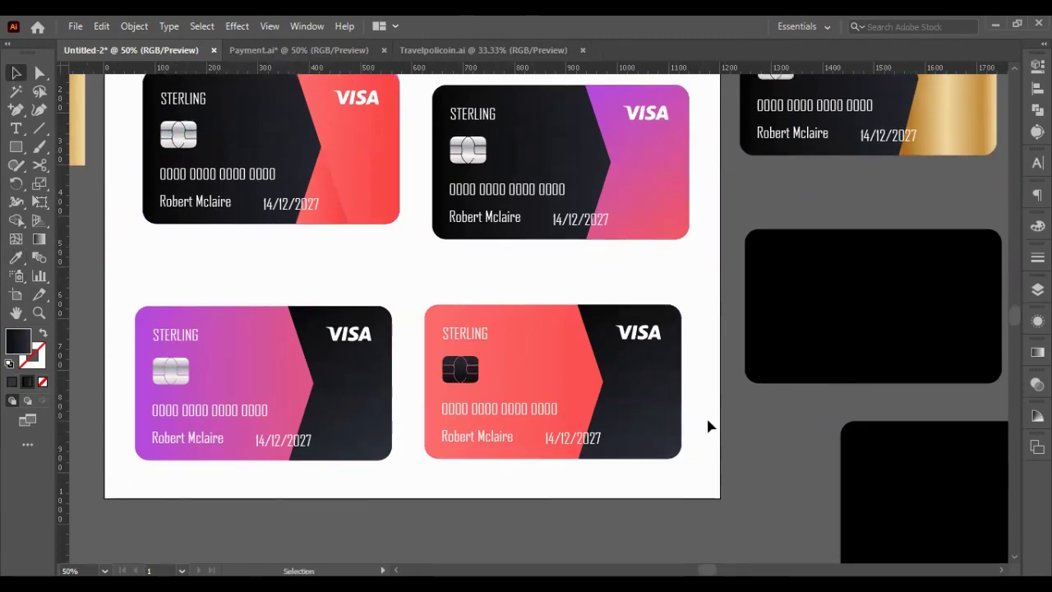
scroll(709, 424, "down", 1)
scroll(709, 425, "up", 1)
scroll(709, 425, "down", 1)
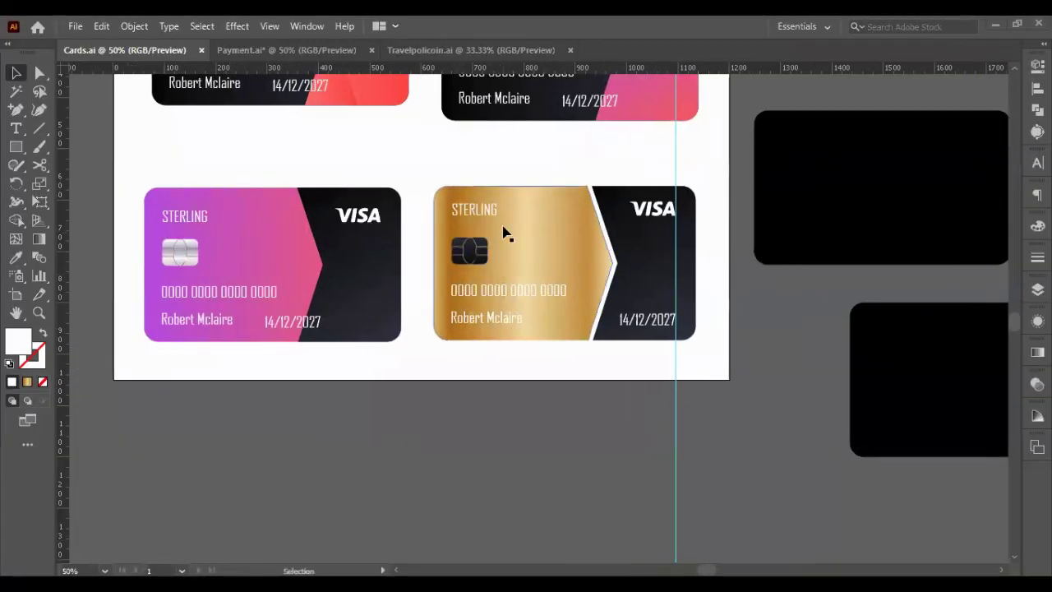
- Try Pathfinder Minus Front on the pink and black shapes, then undo it
scroll(505, 232, "up", 1)
scroll(339, 249, "left", 3)
left_click(504, 249)
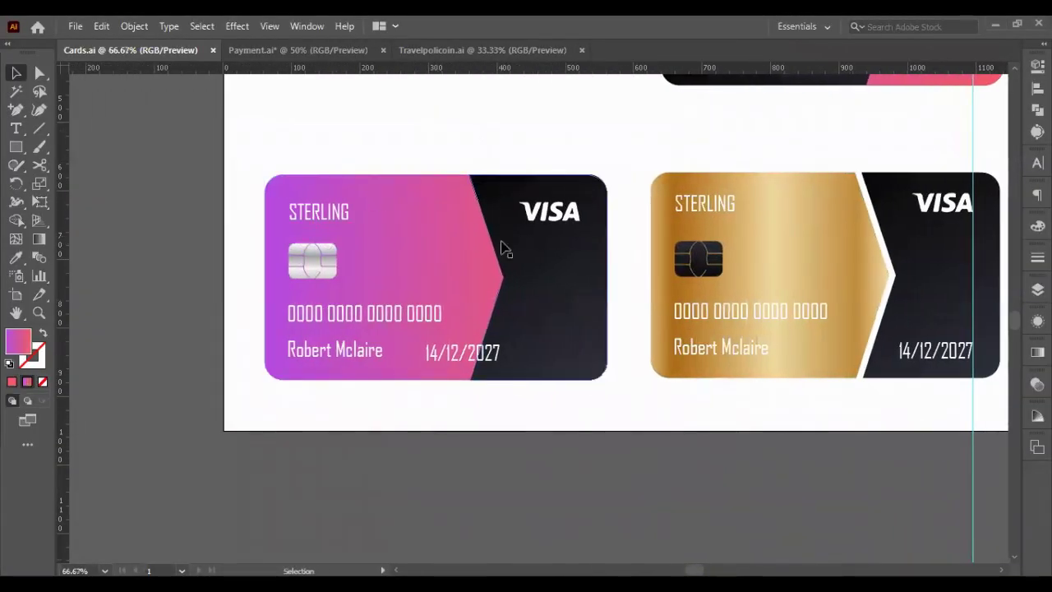
left_click(458, 129)
left_click(441, 223, "shift")
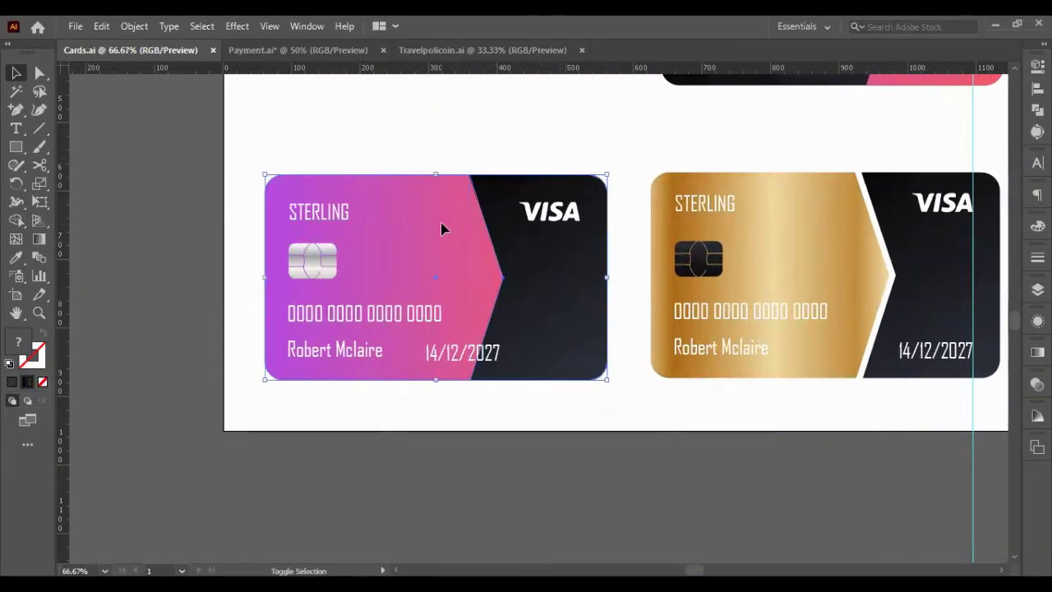
left_click(1037, 88)
left_click(919, 59)
left_click(886, 100)
key("ctrl+z")
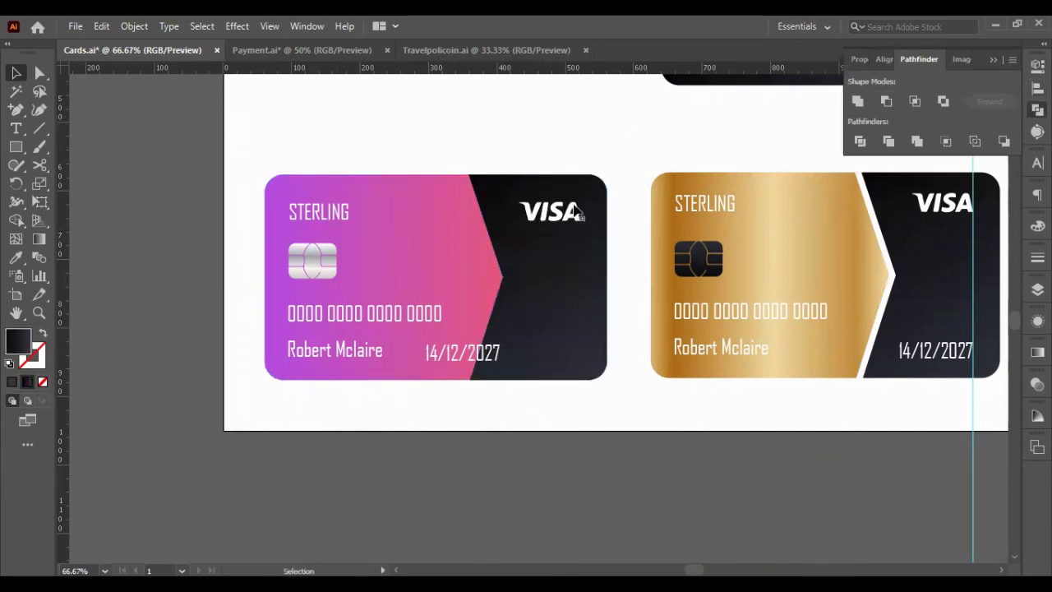
- Nudge the black panel and VISA logo right, and align the date to a guide
left_click(509, 300)
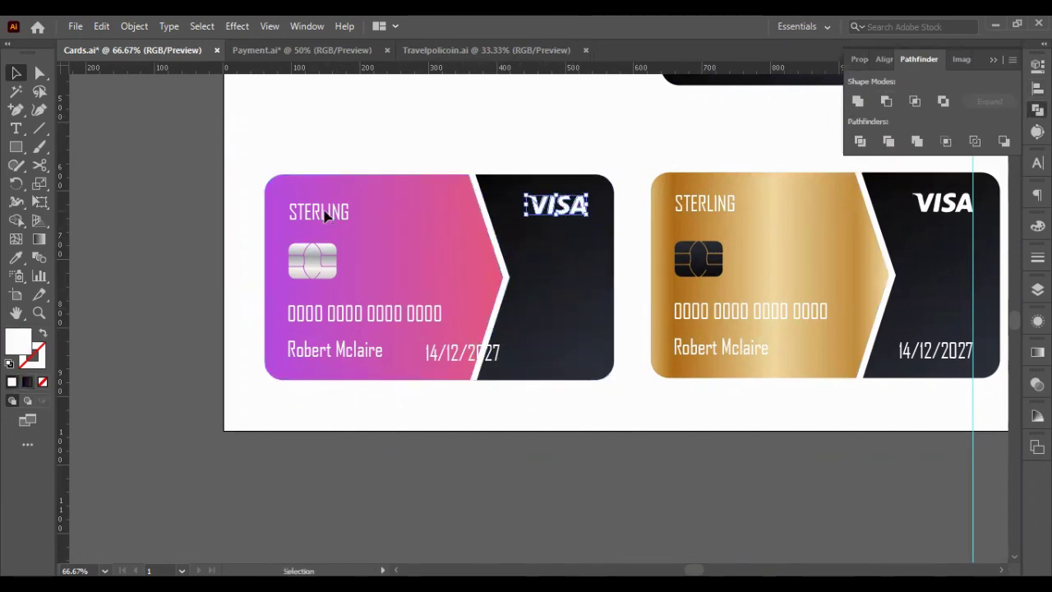
key("shift+Up")
key("shift+Right")
key("shift+Right")
key("shift+Right")
key("shift+Right")
key("shift+Right")
left_click_drag(972, 483, 586, 263)
left_click_drag(514, 367, 592, 384)
- Set the gold card's name text fill to black, then select the gold card's chip
left_click(719, 348)
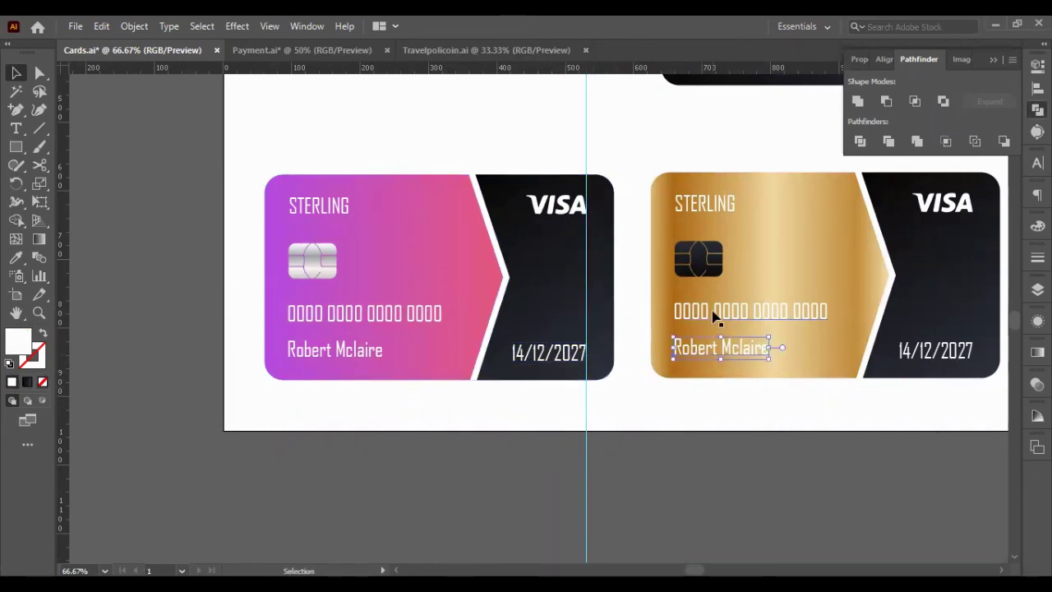
double_click(16, 344)
left_click(633, 493)
left_click(986, 296)
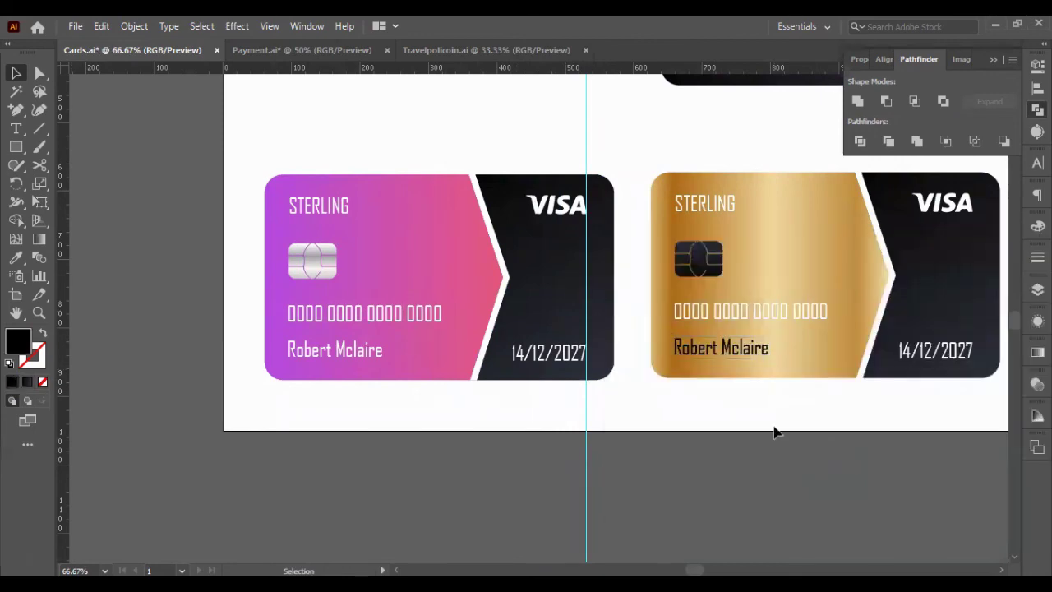
scroll(504, 359, "up", 1)
left_click(333, 307)
scroll(493, 370, "left", 1)
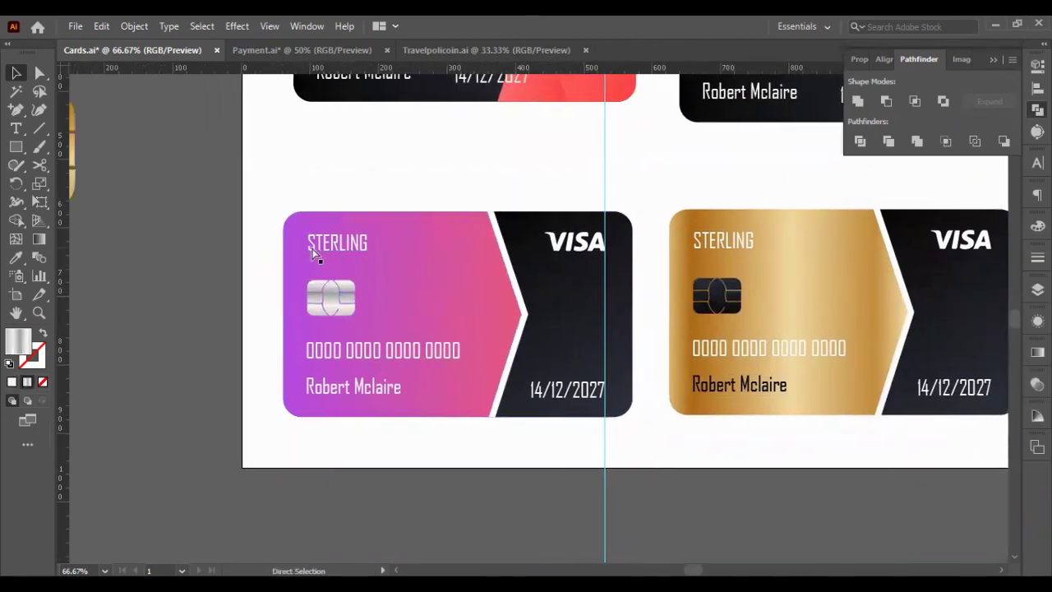
scroll(648, 436, "up", 3)
scroll(872, 239, "right", 1)
scroll(873, 239, "down", 4)
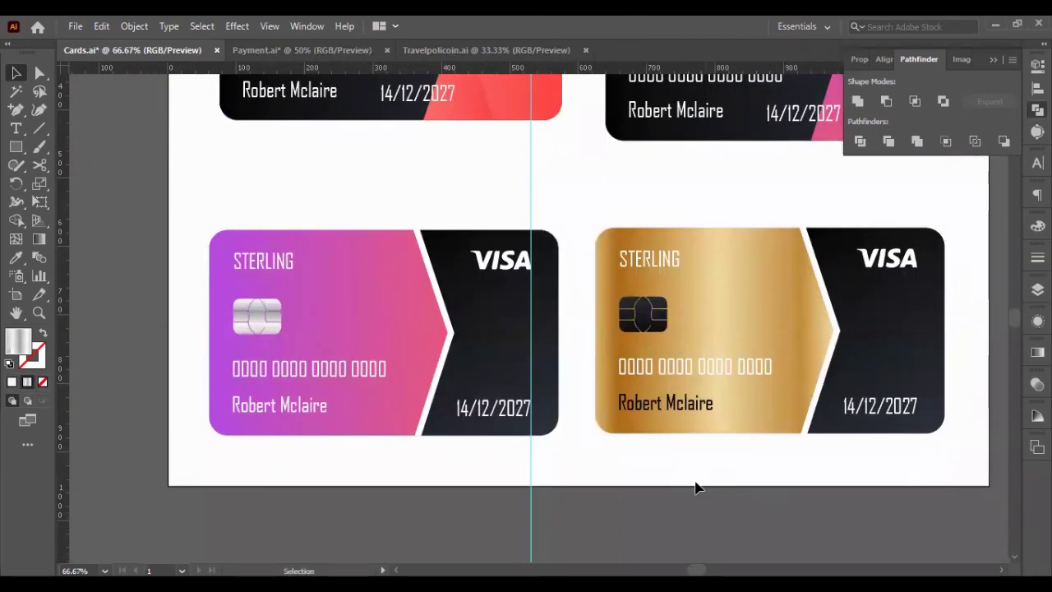